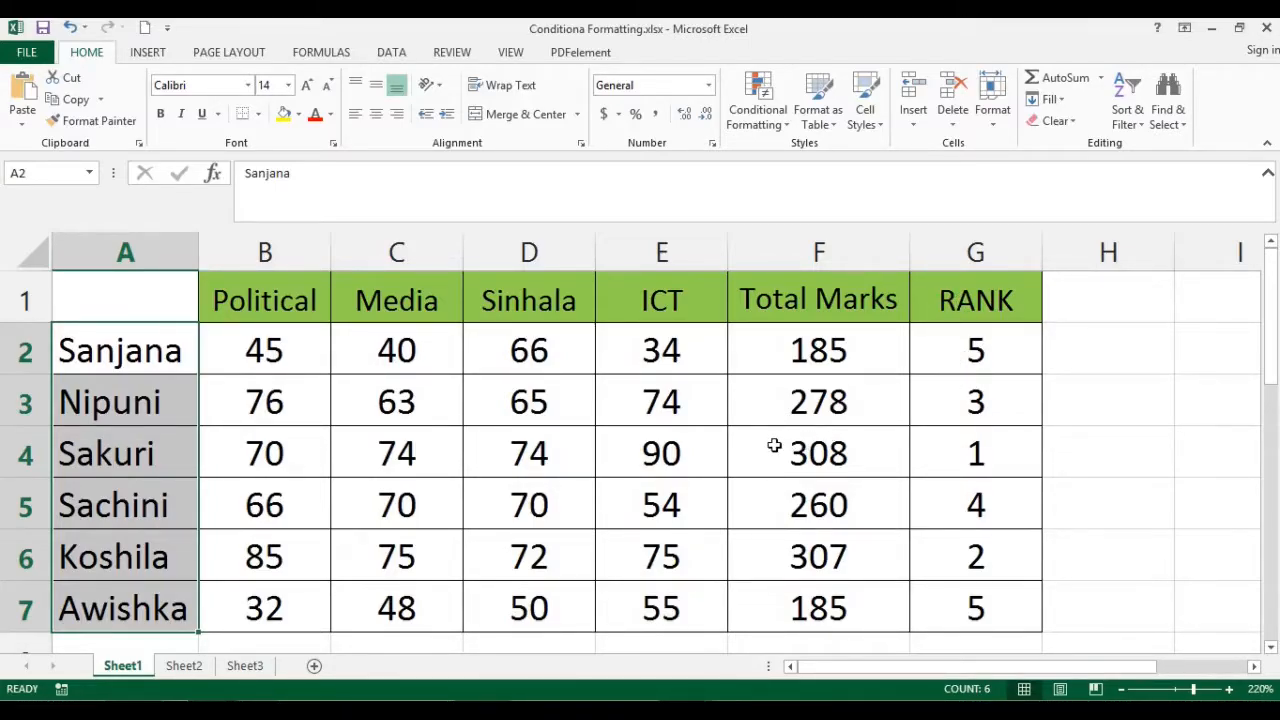
Step: Examine the available conditional formatting rule categories, including Highlight Cells, Top/Bottom, Data Bars, Color Scales and Icon Sets
left_click(254, 348)
left_click_drag(252, 338, 614, 608)
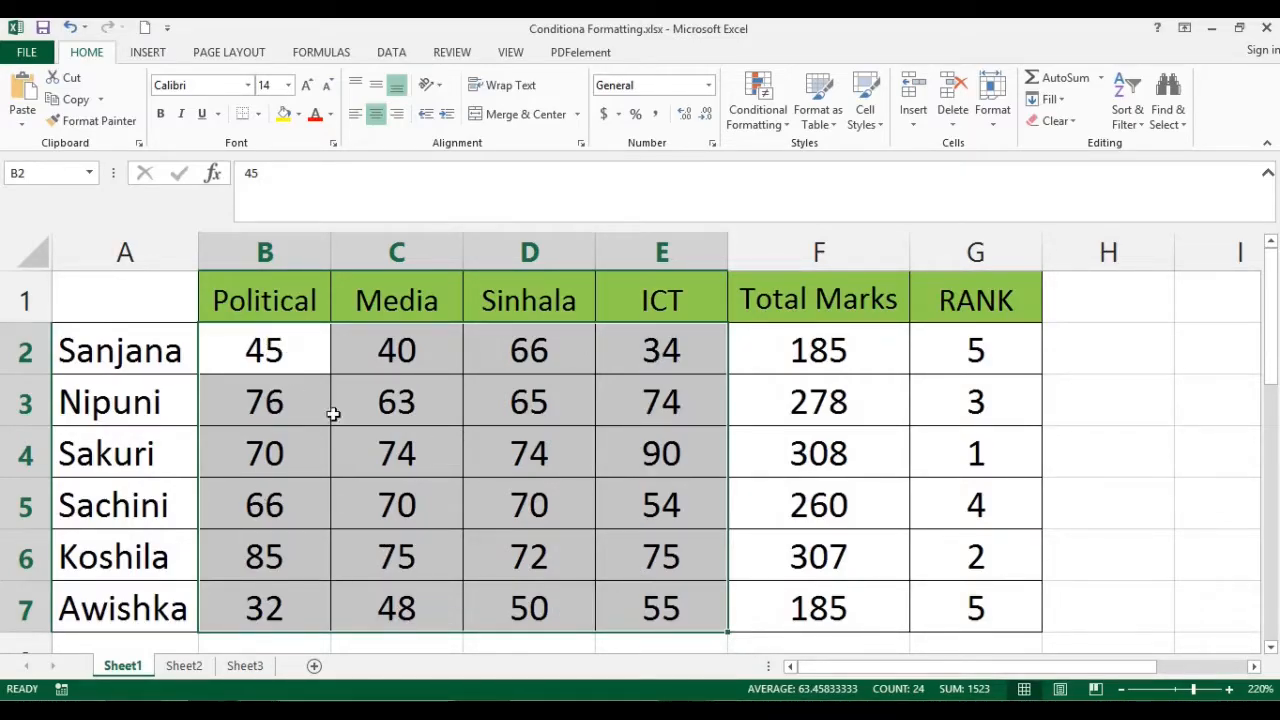
left_click(300, 352)
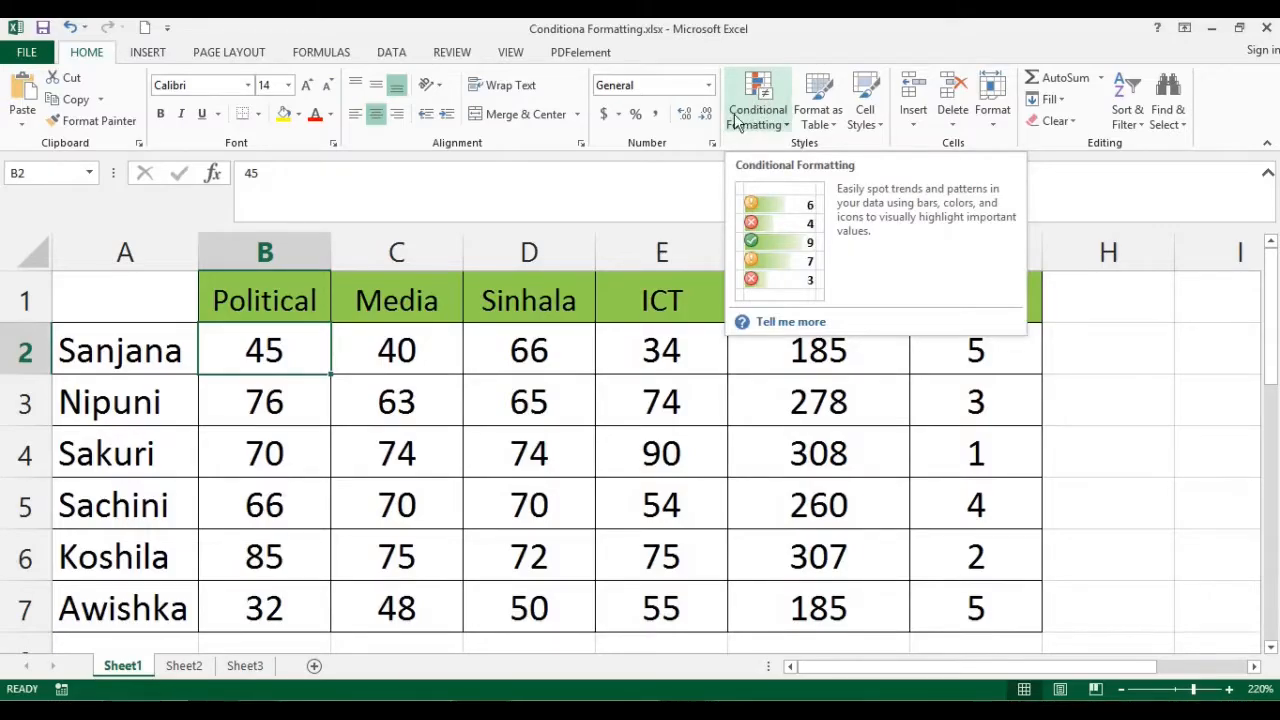
left_click(787, 131)
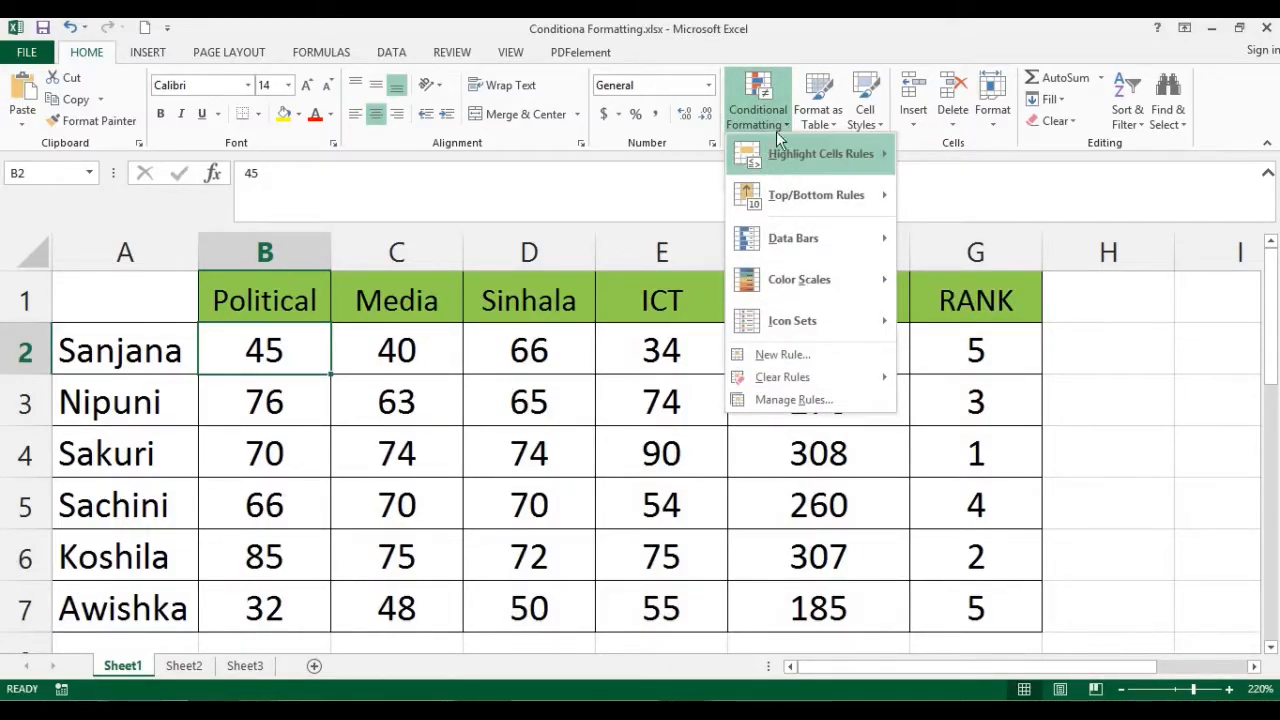
mouse_move(747, 160)
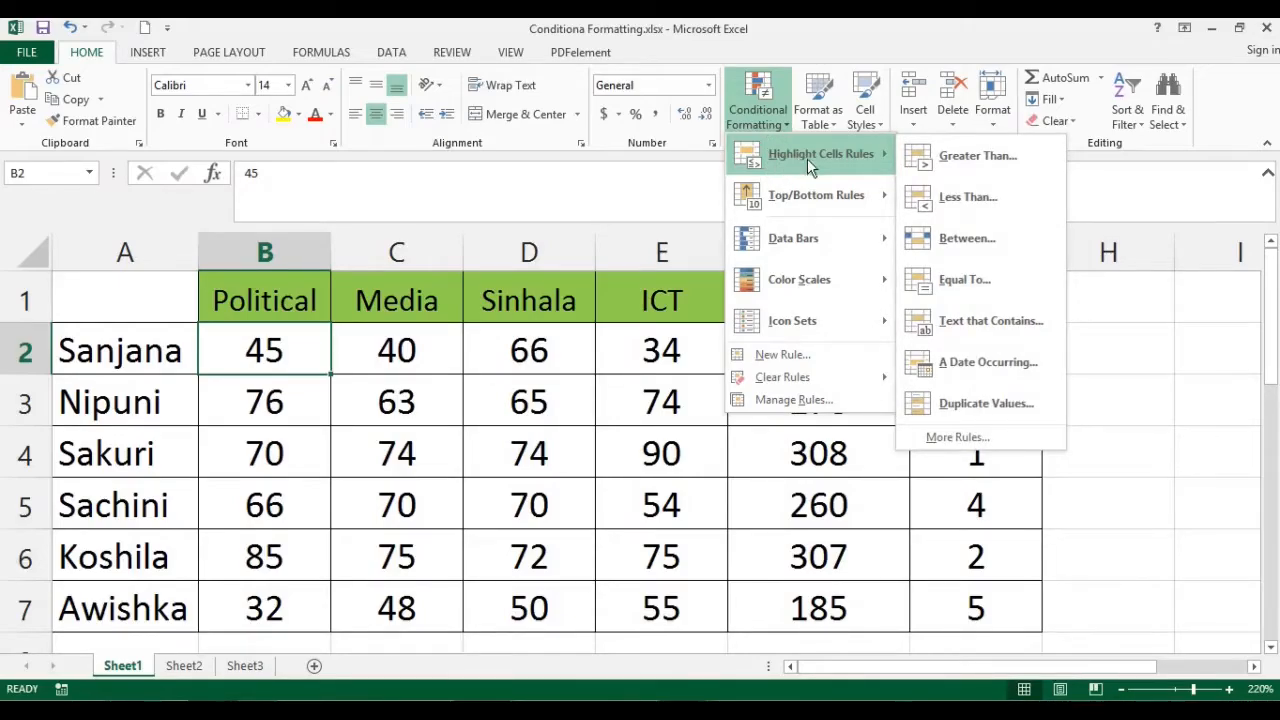
mouse_move(803, 202)
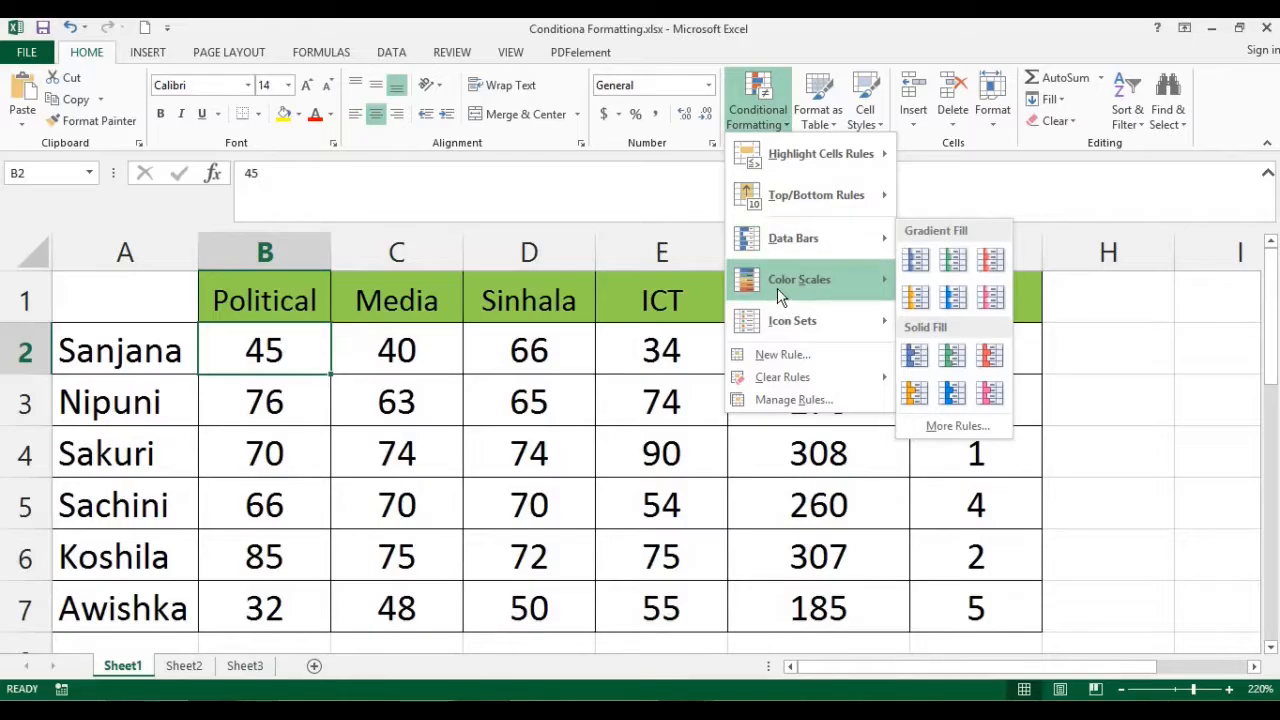
mouse_move(795, 286)
mouse_move(804, 334)
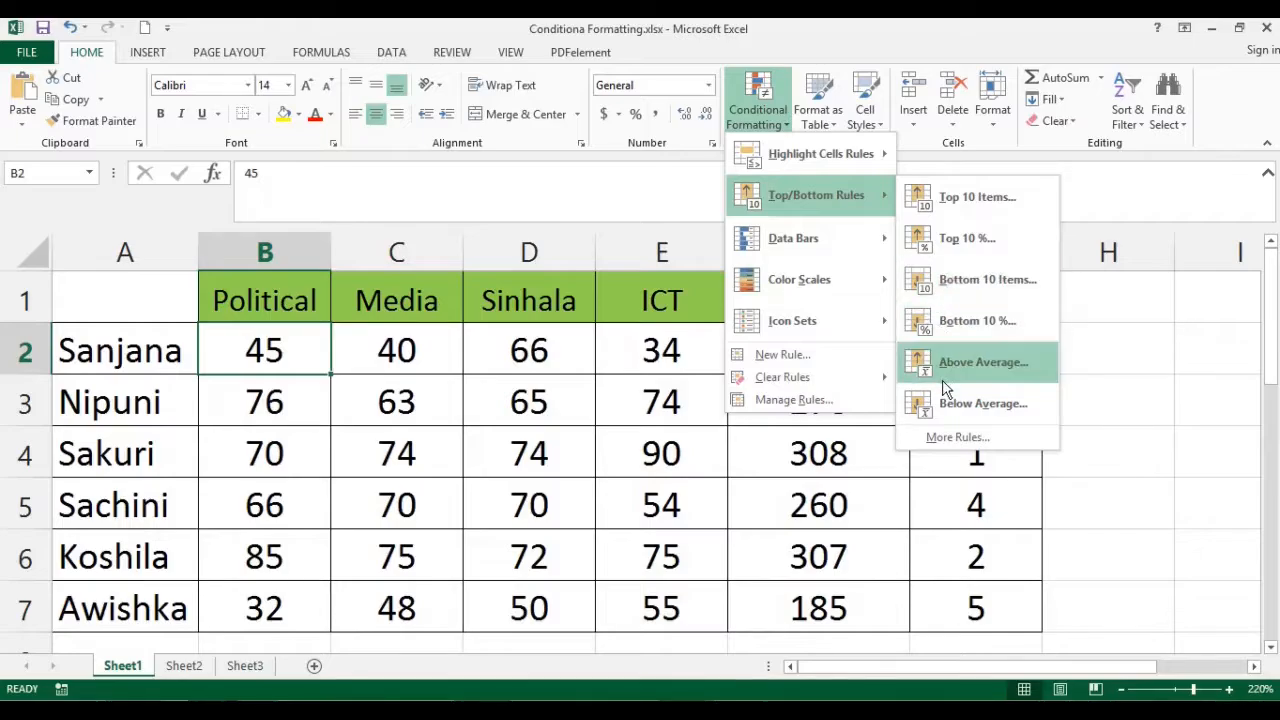
mouse_move(803, 240)
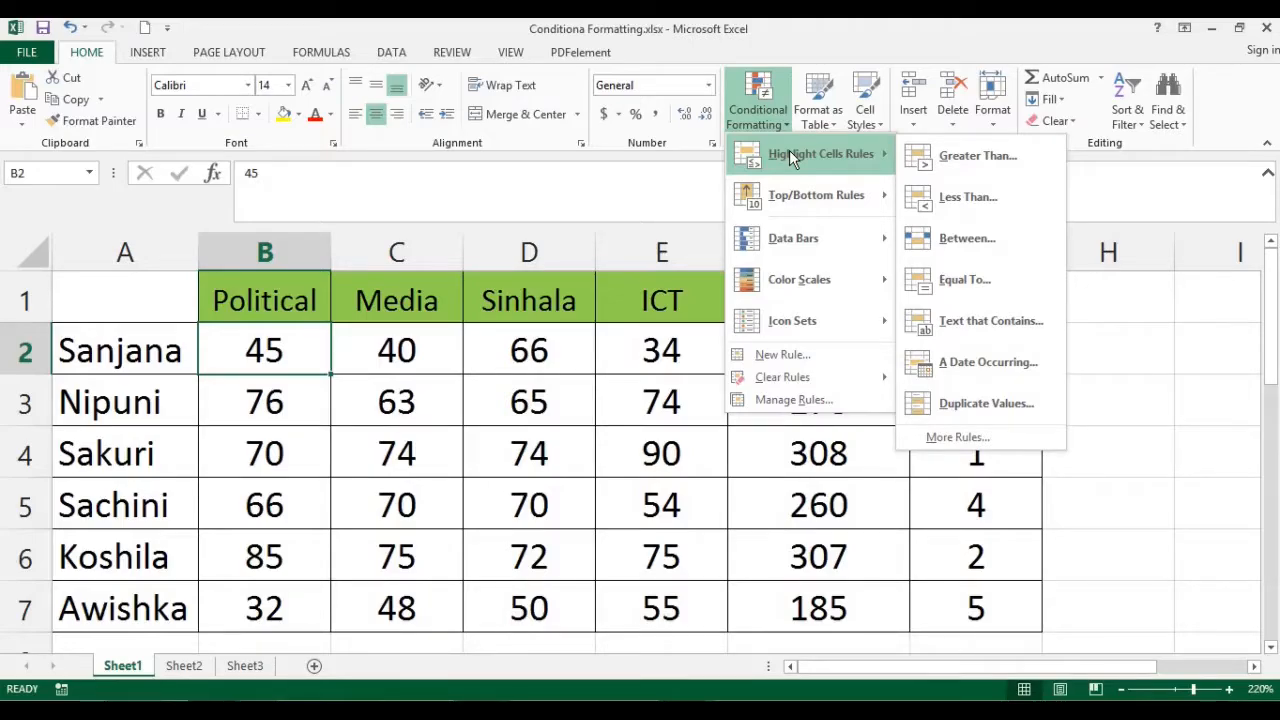
left_click(1130, 500)
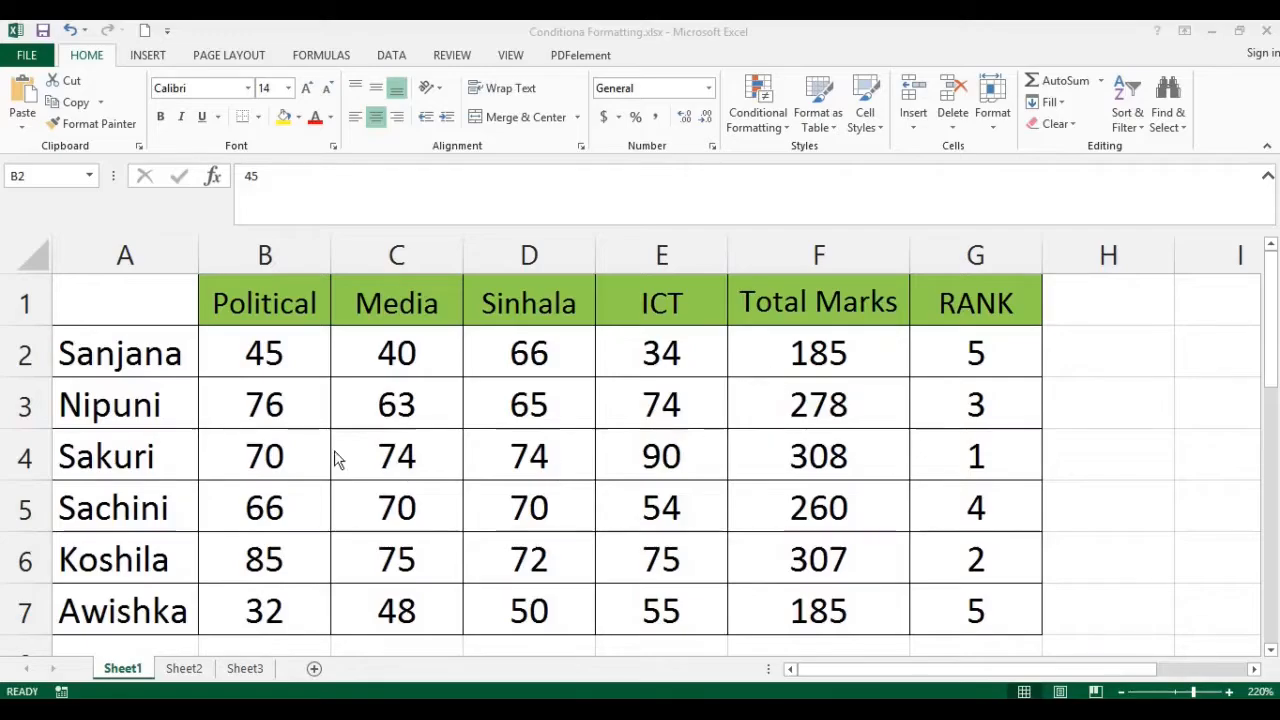
Step: Set up a Greater Than highlight rule with the threshold 75 for the subject marks in B2:E7
left_click(262, 368)
left_click_drag(245, 358, 640, 611)
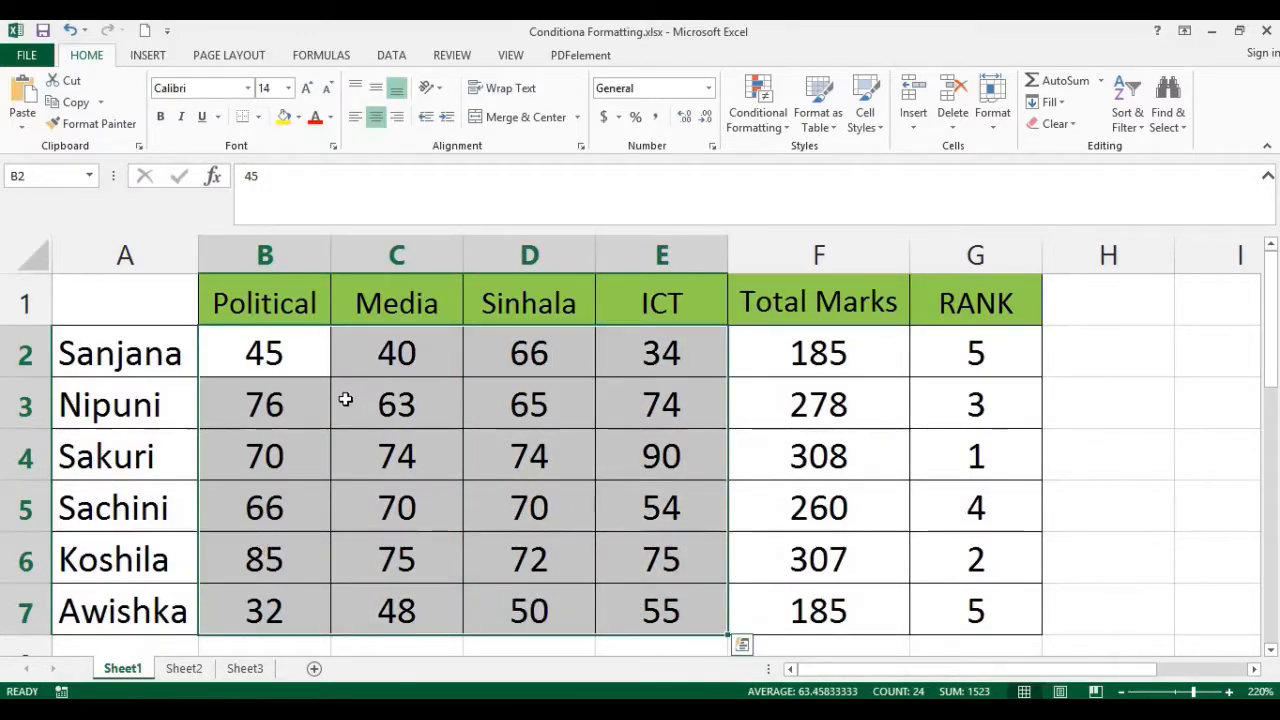
left_click(788, 133)
mouse_move(775, 163)
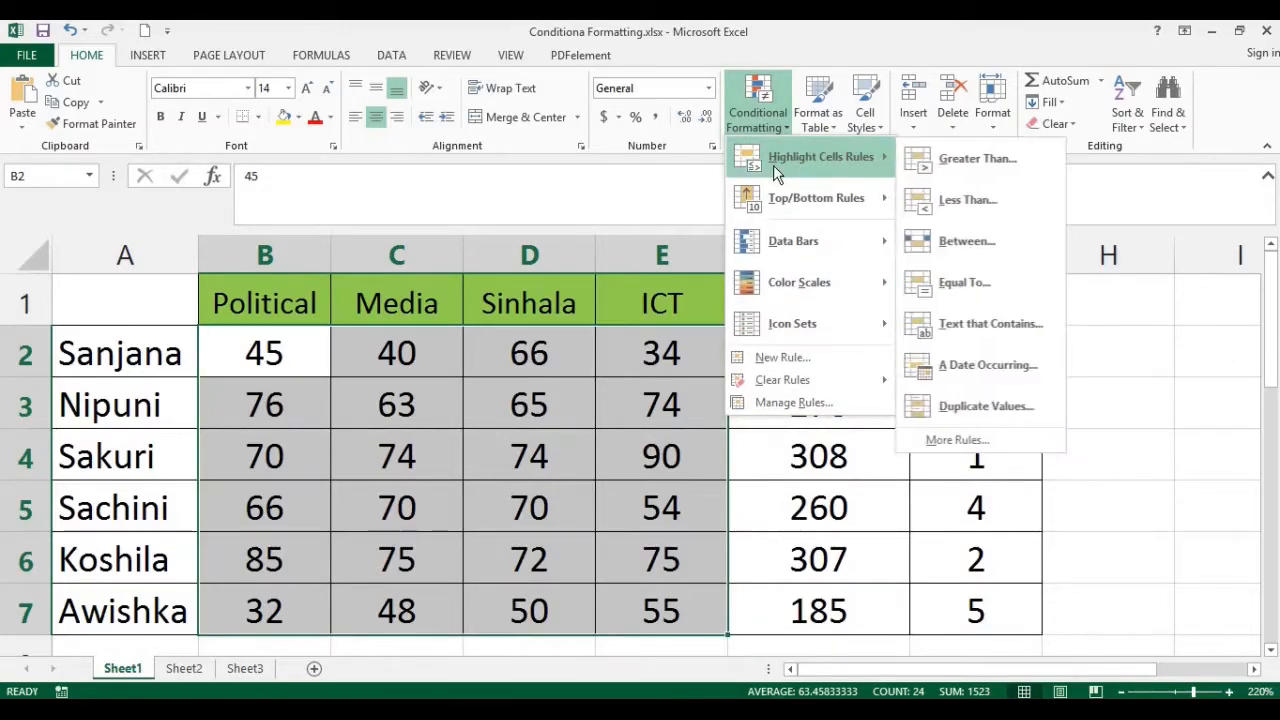
left_click(968, 159)
left_click_drag(854, 250, 937, 226)
left_click_drag(790, 276, 763, 275)
type("75")
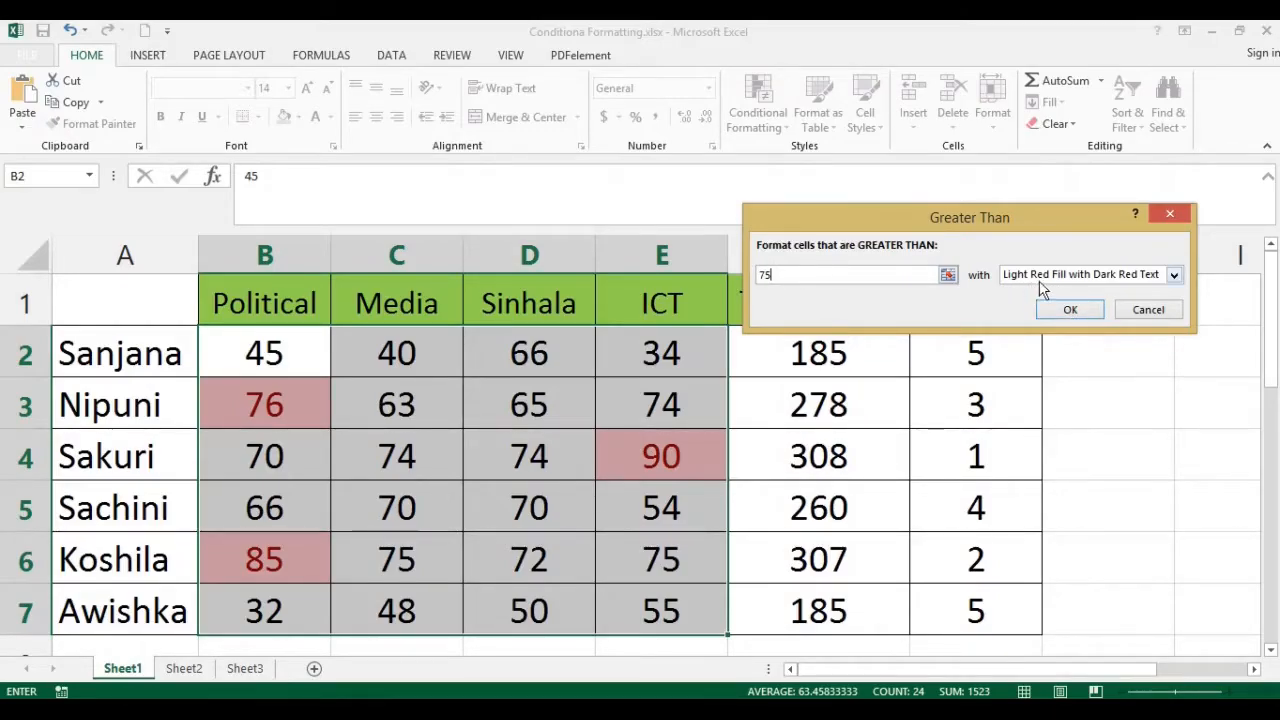
Step: Give the Greater Than rule a custom format with a solid green fill and apply it to the marks
left_click(1173, 275)
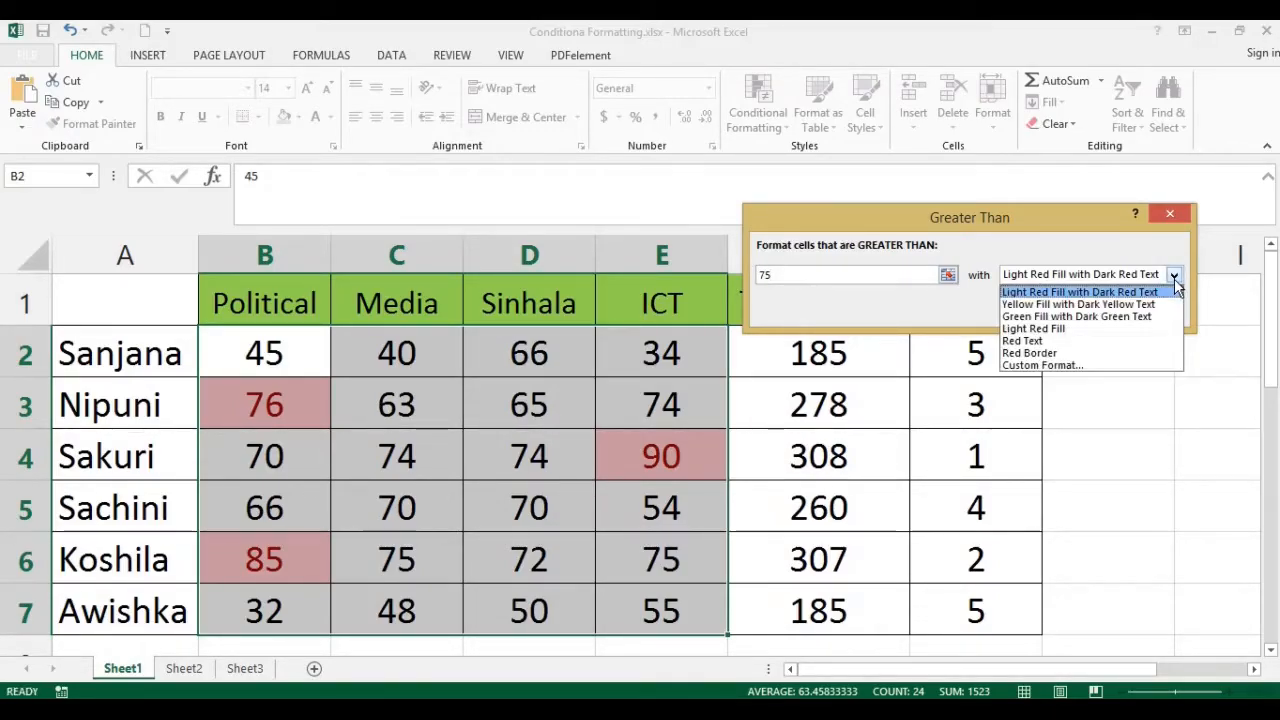
left_click(1035, 366)
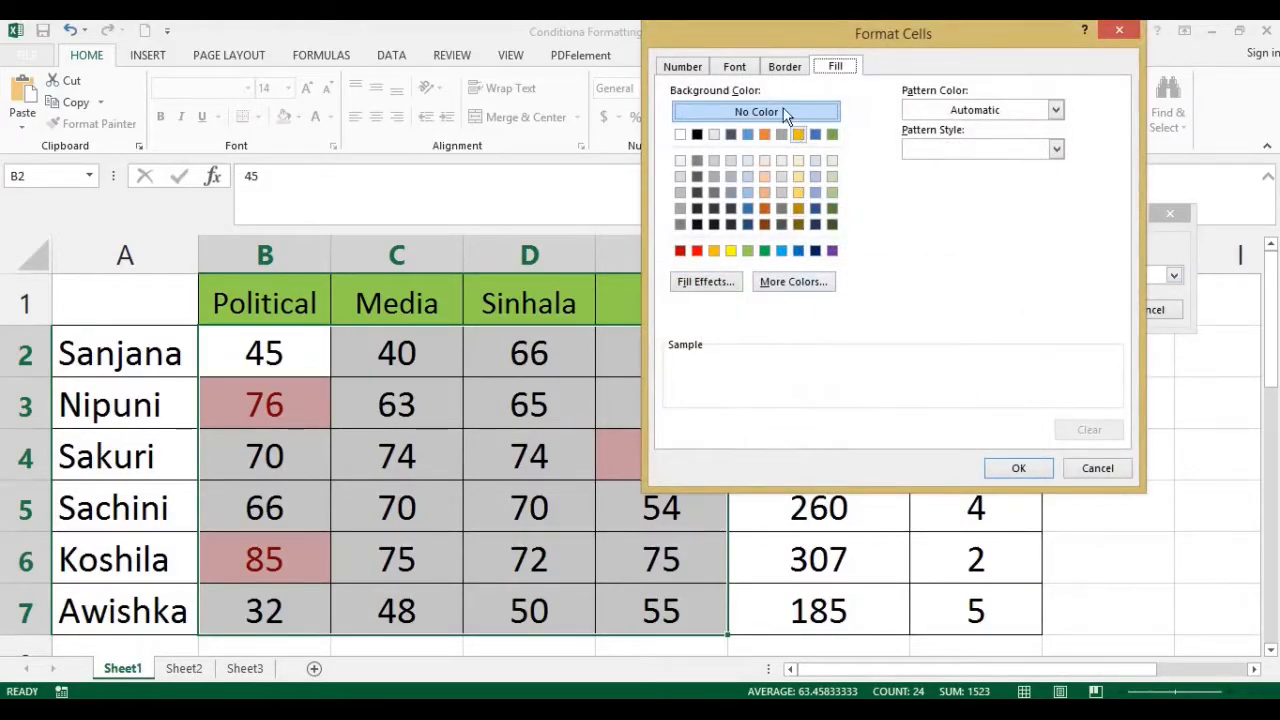
left_click(764, 250)
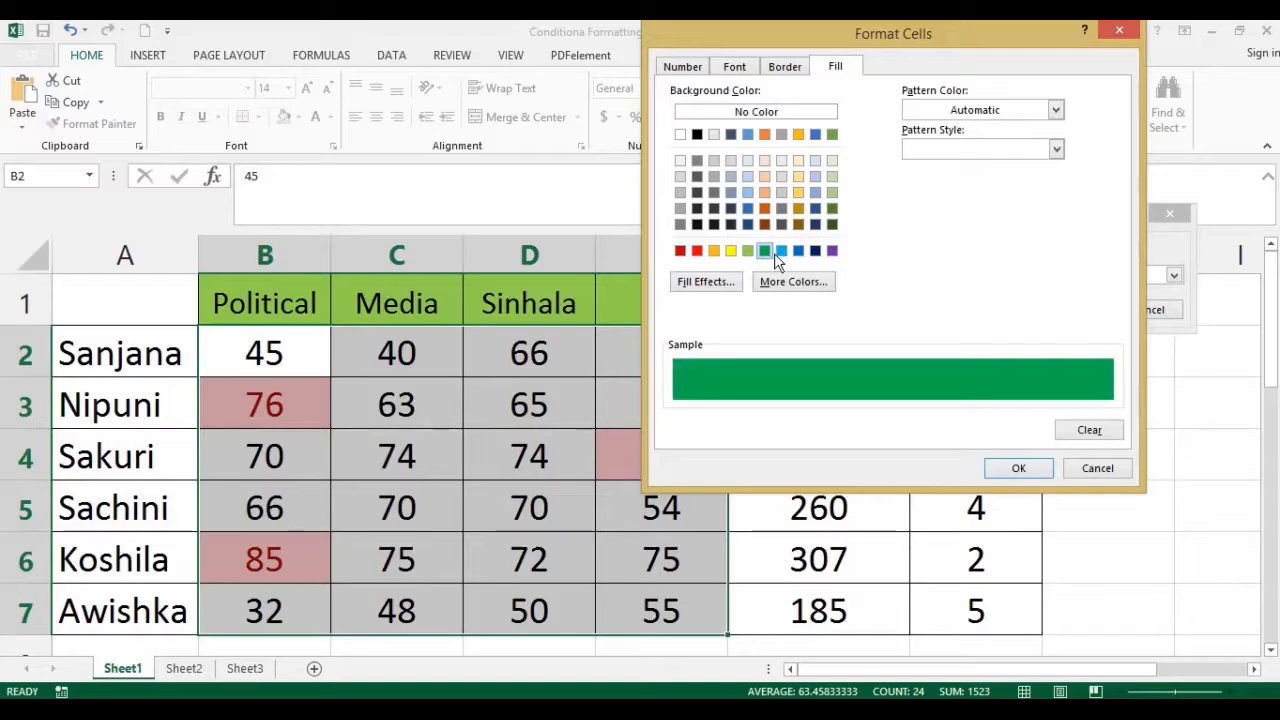
left_click(1033, 468)
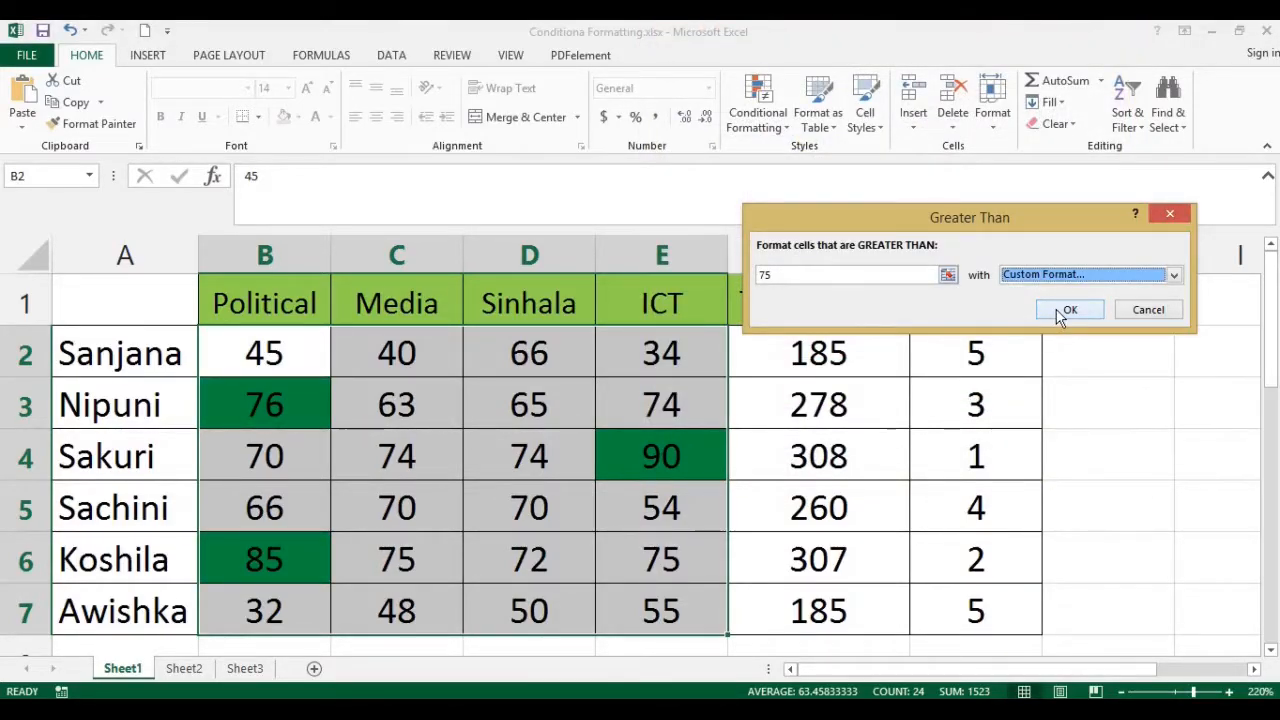
left_click(1062, 311)
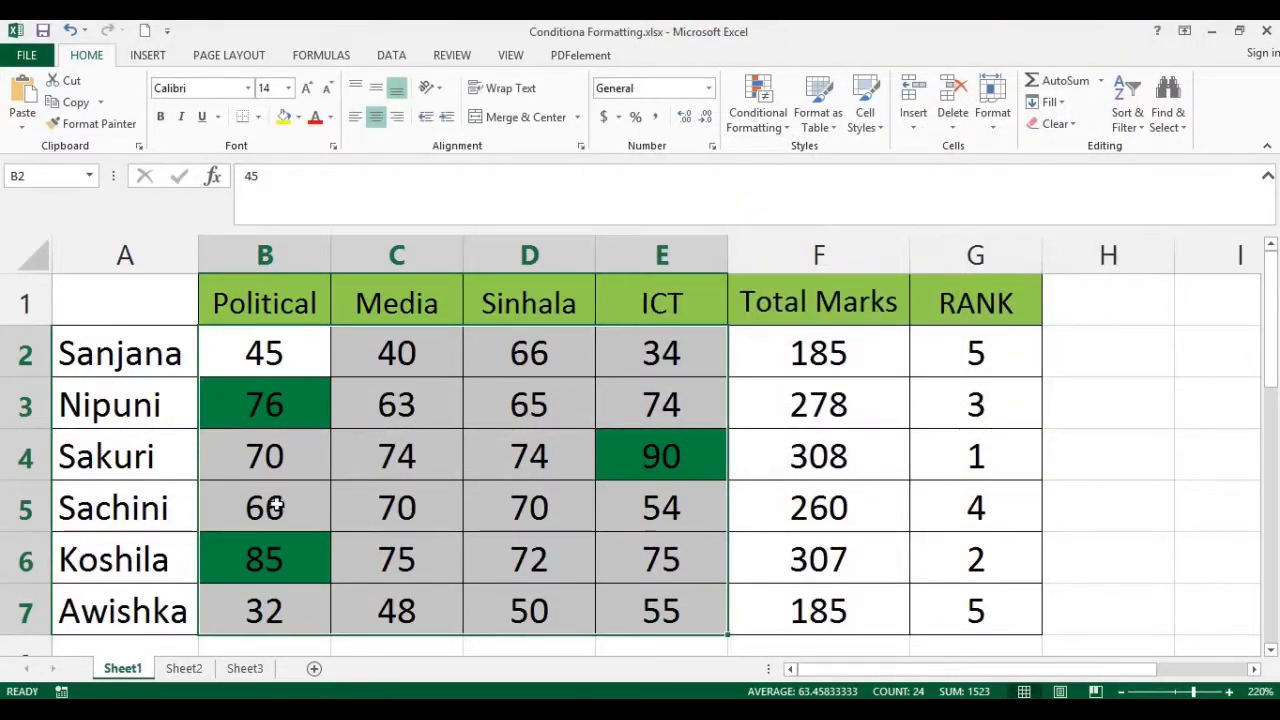
left_click(270, 350)
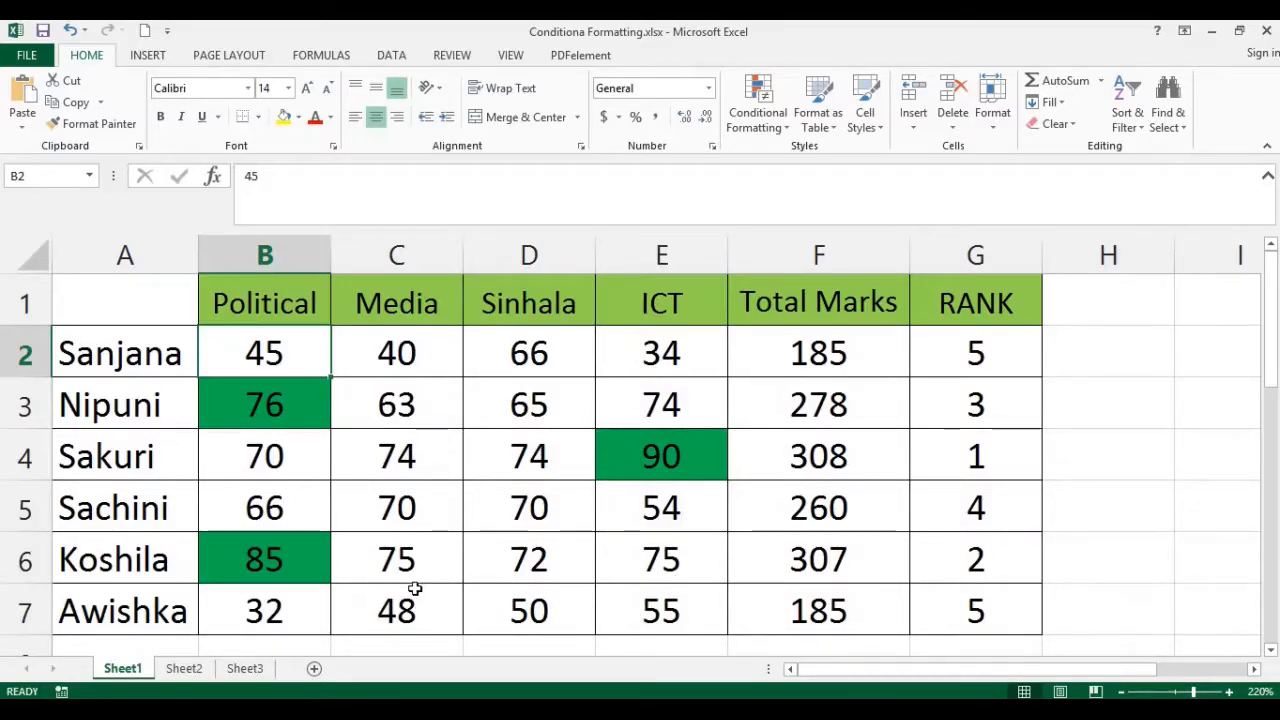
Step: Change the Sinhala mark in cell D4 to 76
left_click(513, 458)
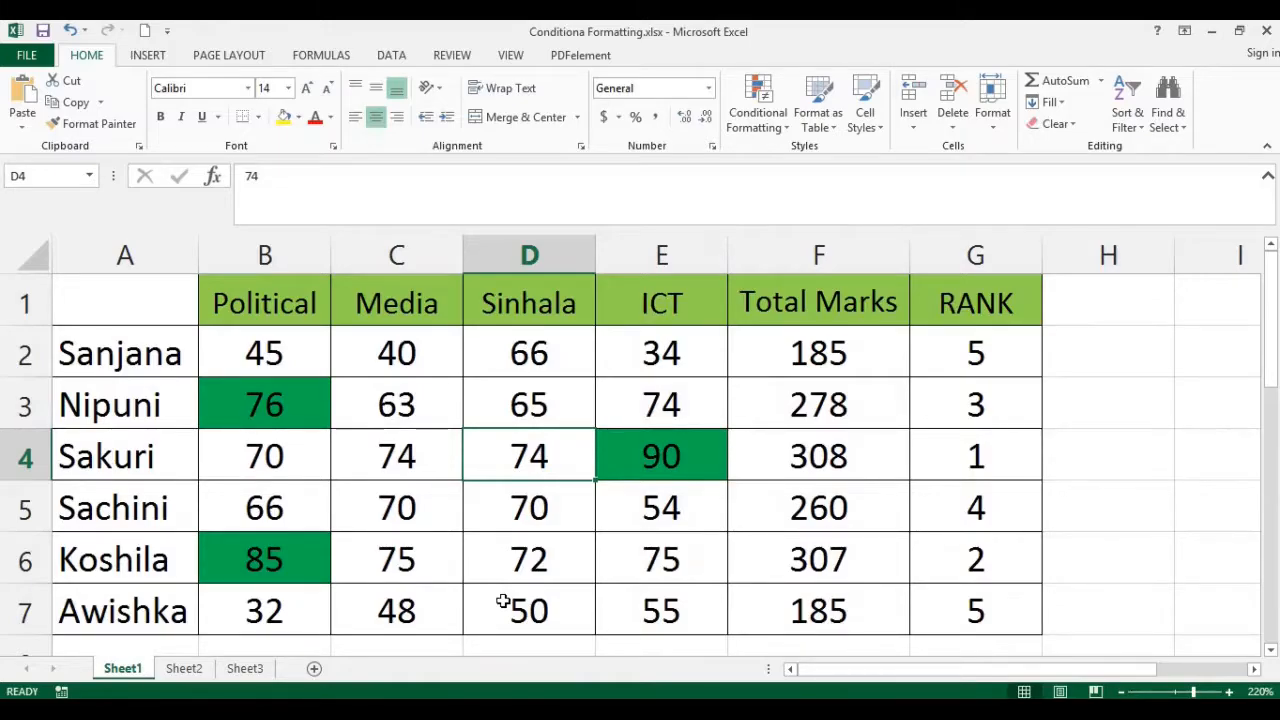
type("76")
key("Return")
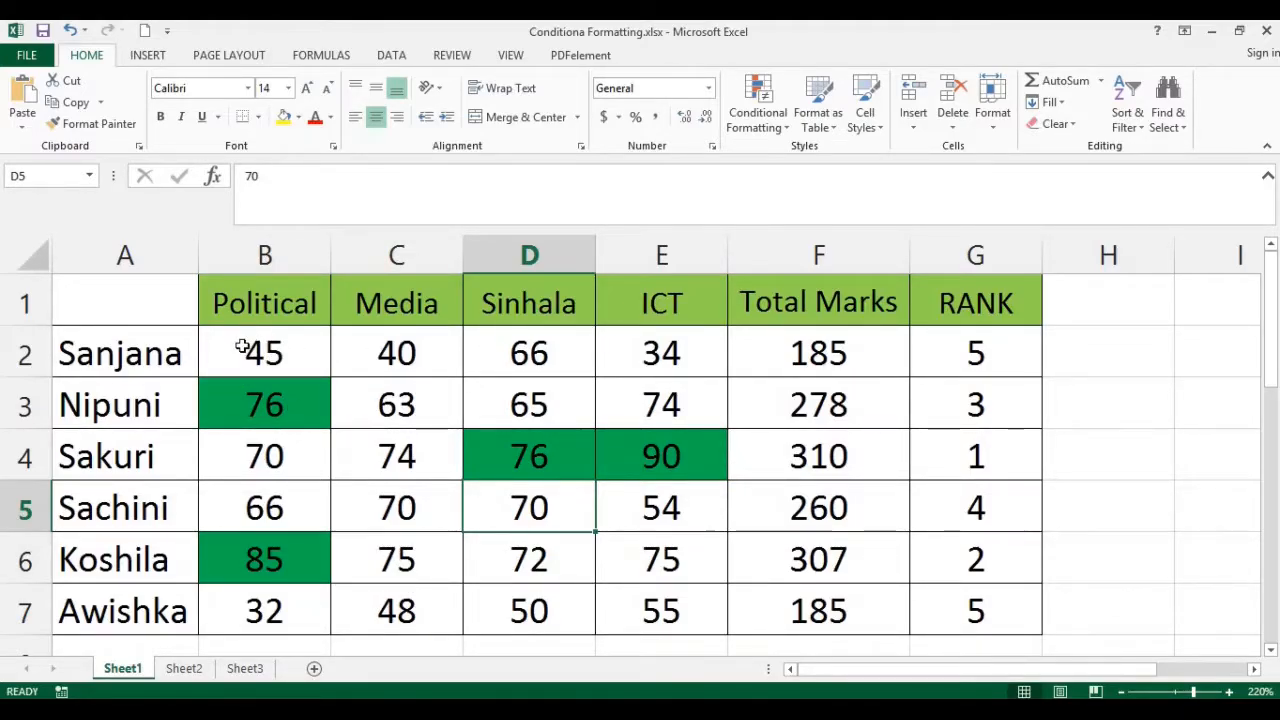
left_click(786, 122)
mouse_move(800, 165)
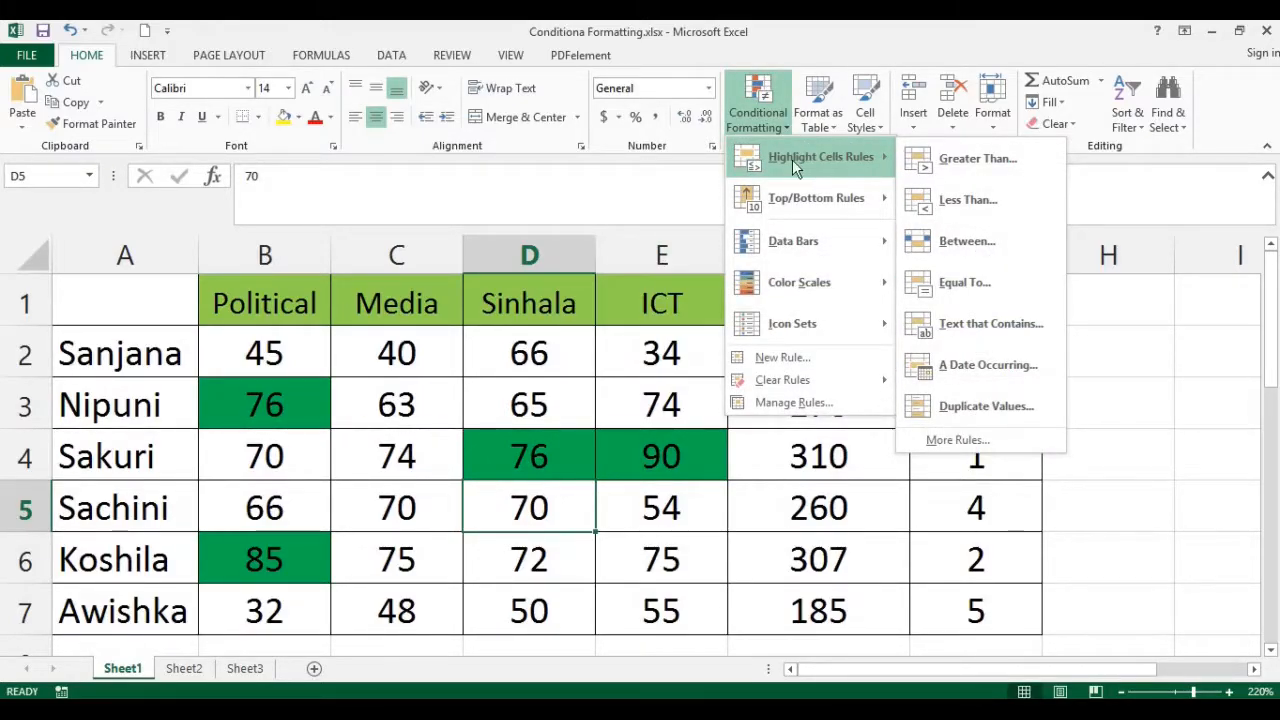
left_click(743, 58)
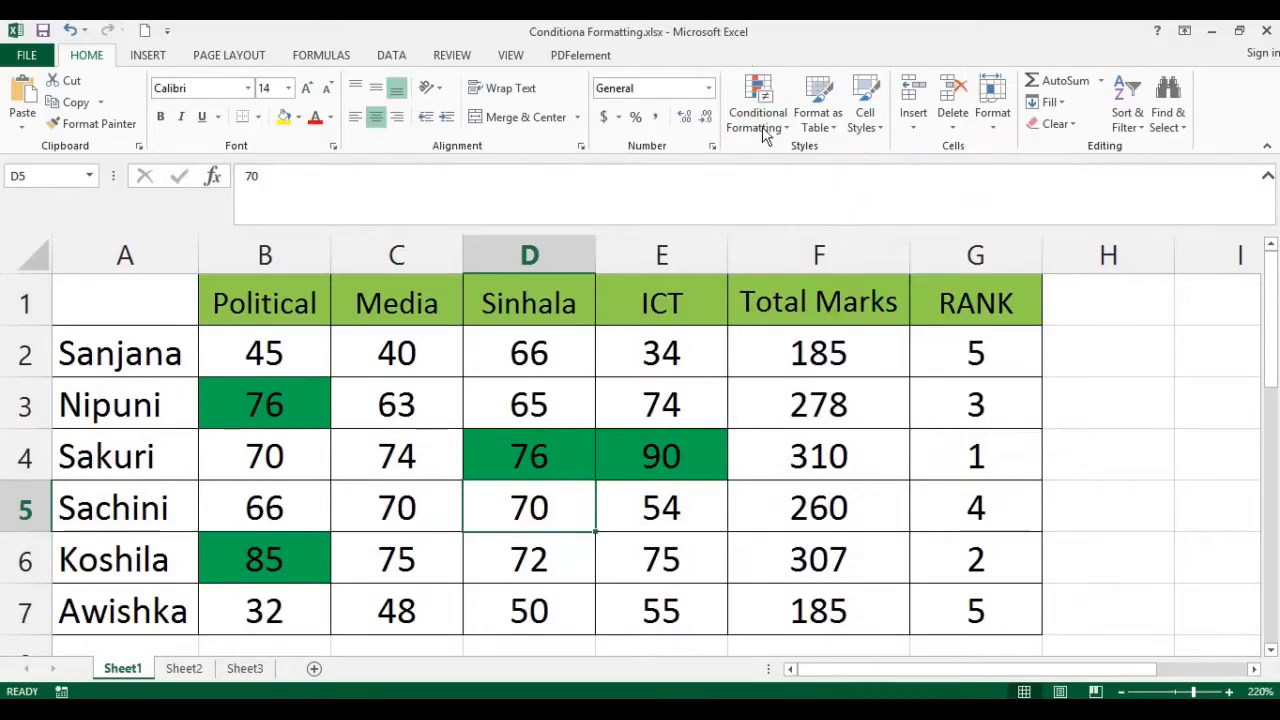
Step: Highlight the subject marks in B2:E7 that are less than 45 with Light Red Fill with Dark Red Text
left_click_drag(230, 346, 618, 612)
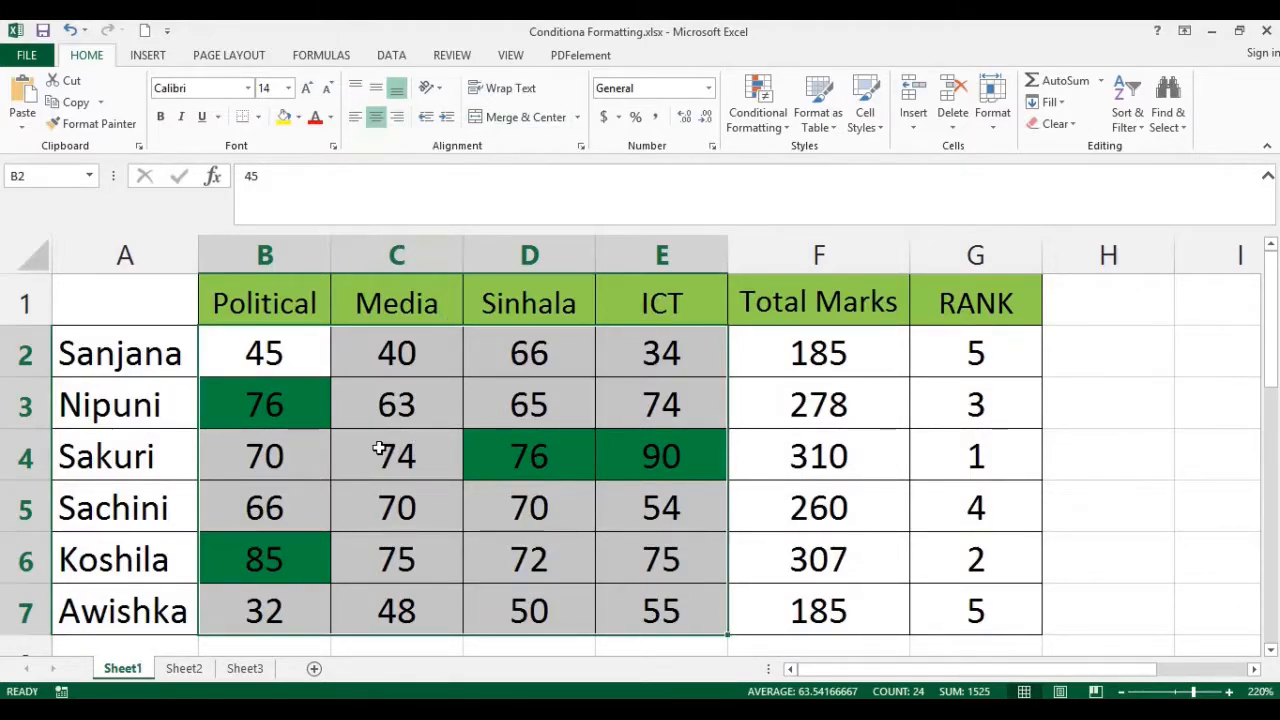
left_click(788, 128)
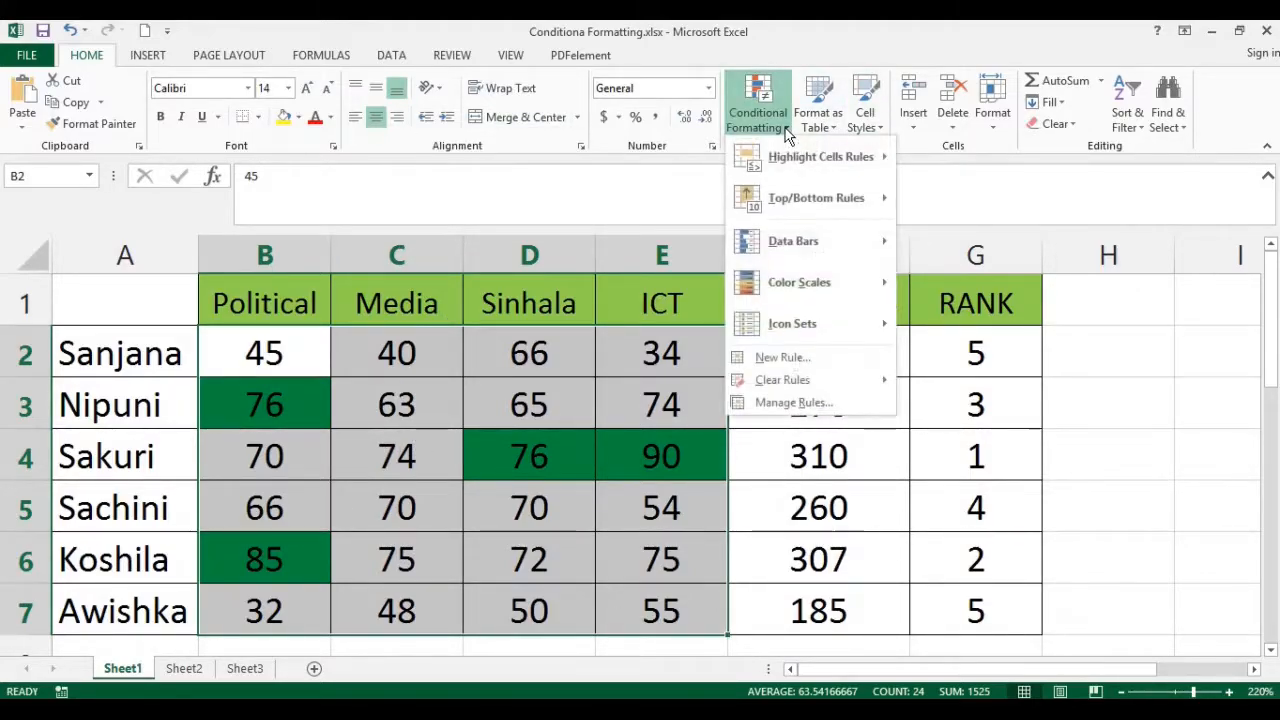
mouse_move(810, 155)
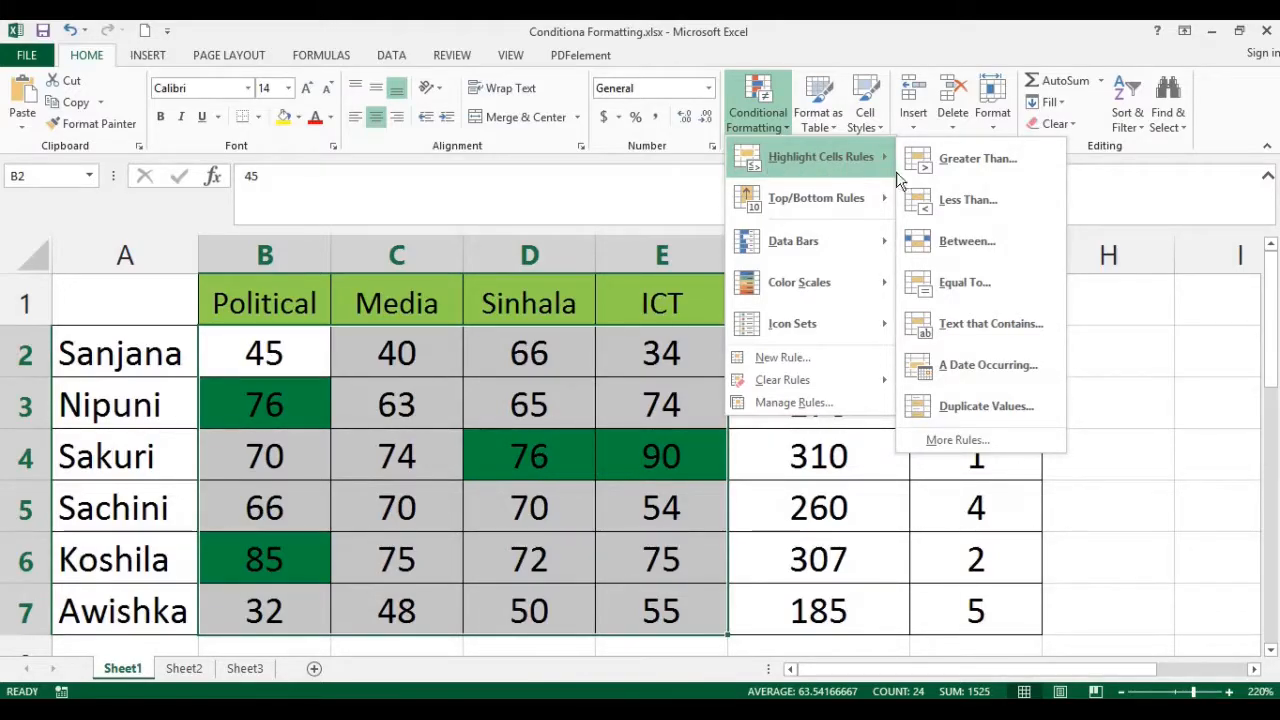
left_click(929, 206)
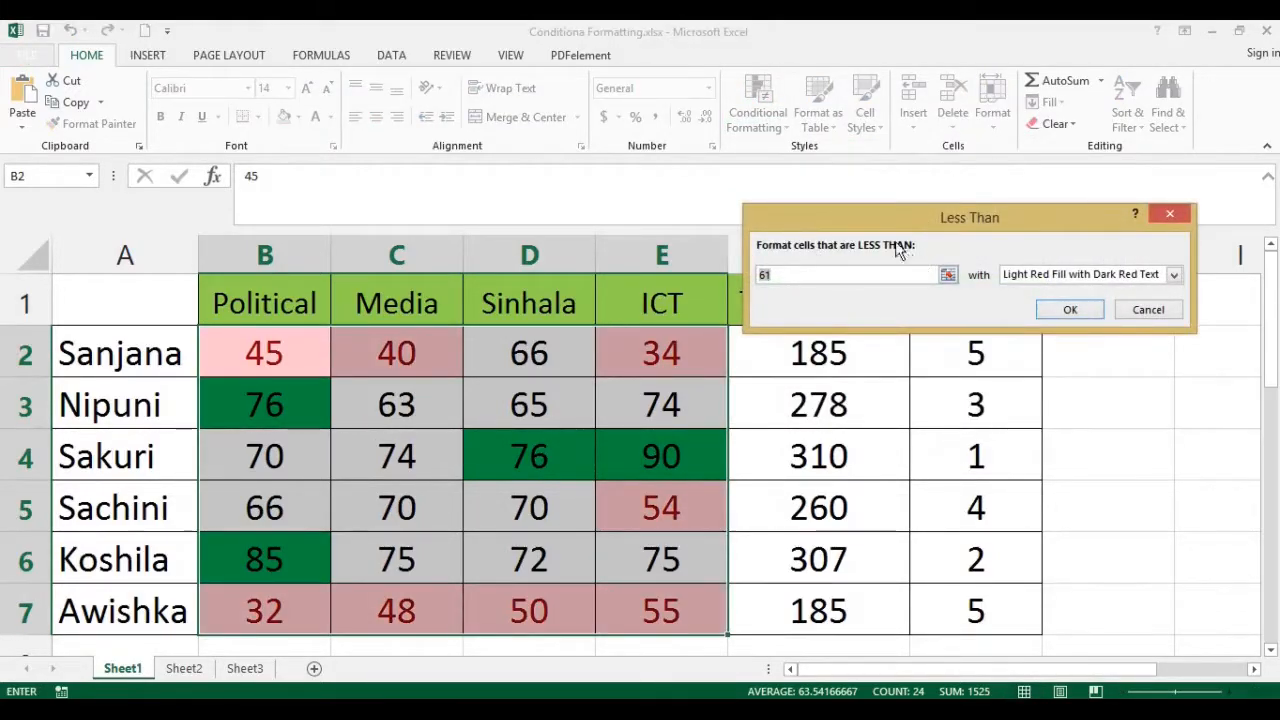
left_click_drag(892, 216, 889, 186)
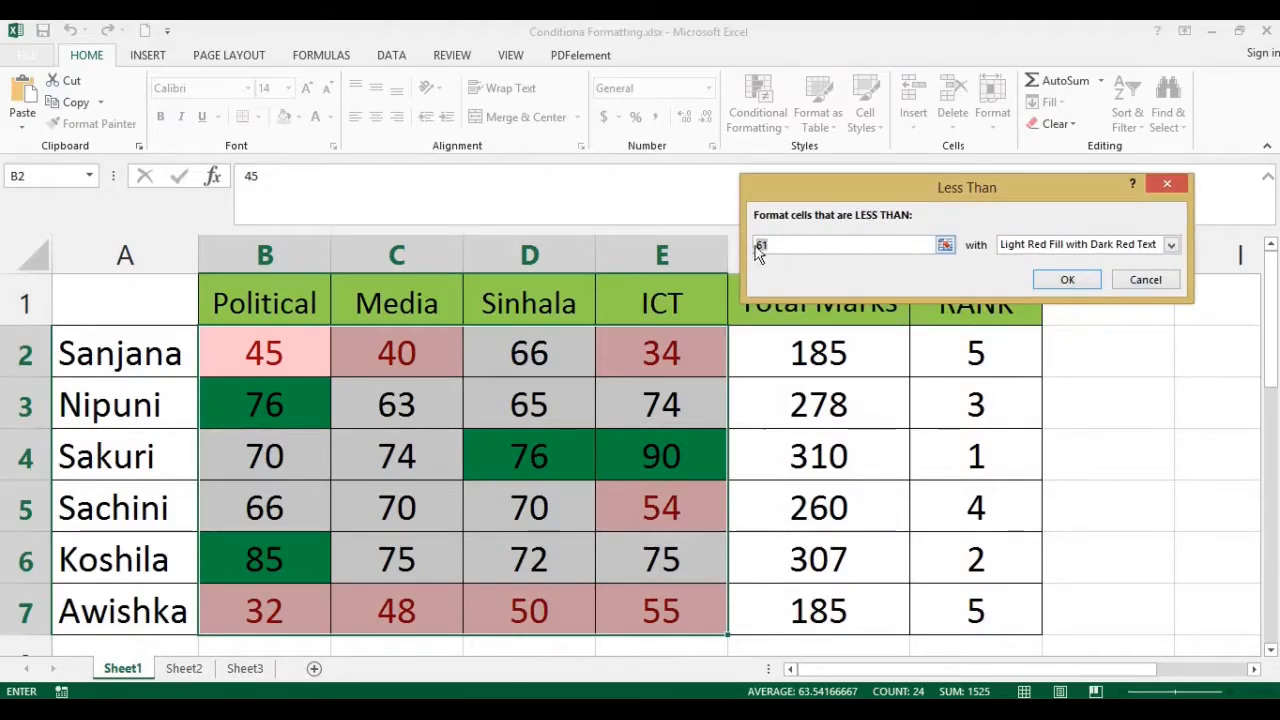
type("45")
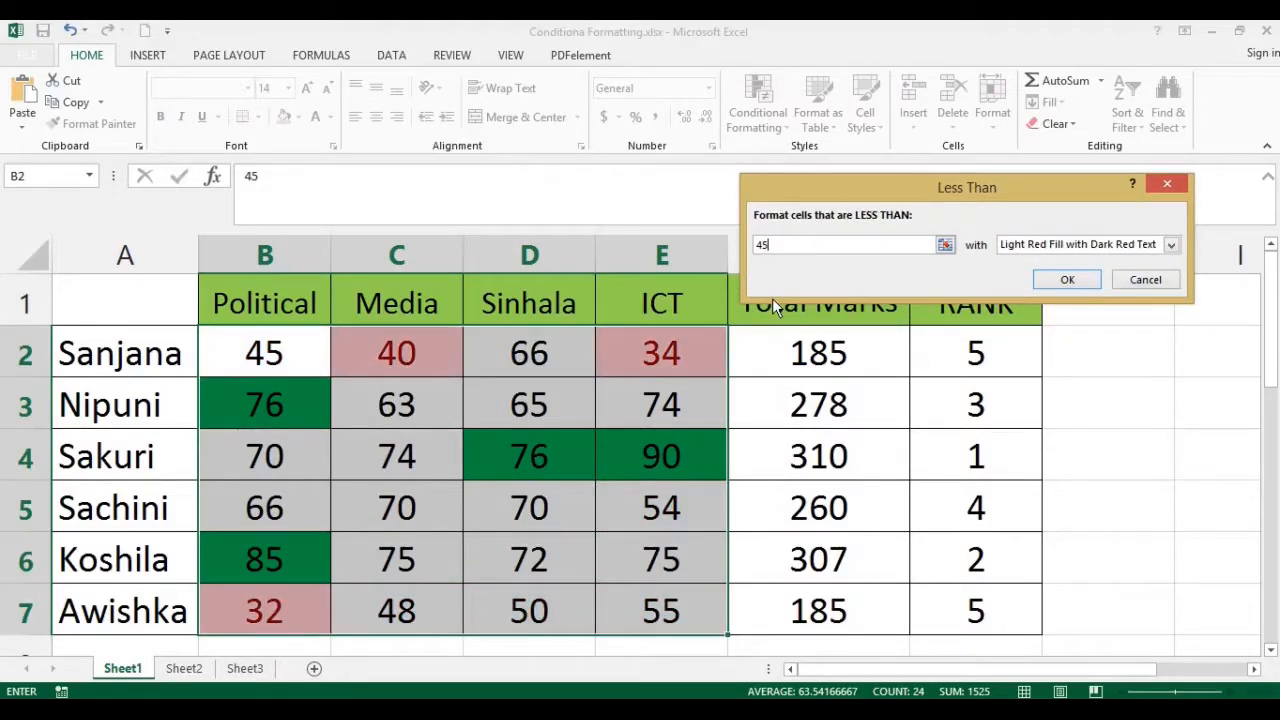
left_click(1066, 282)
left_click(603, 403)
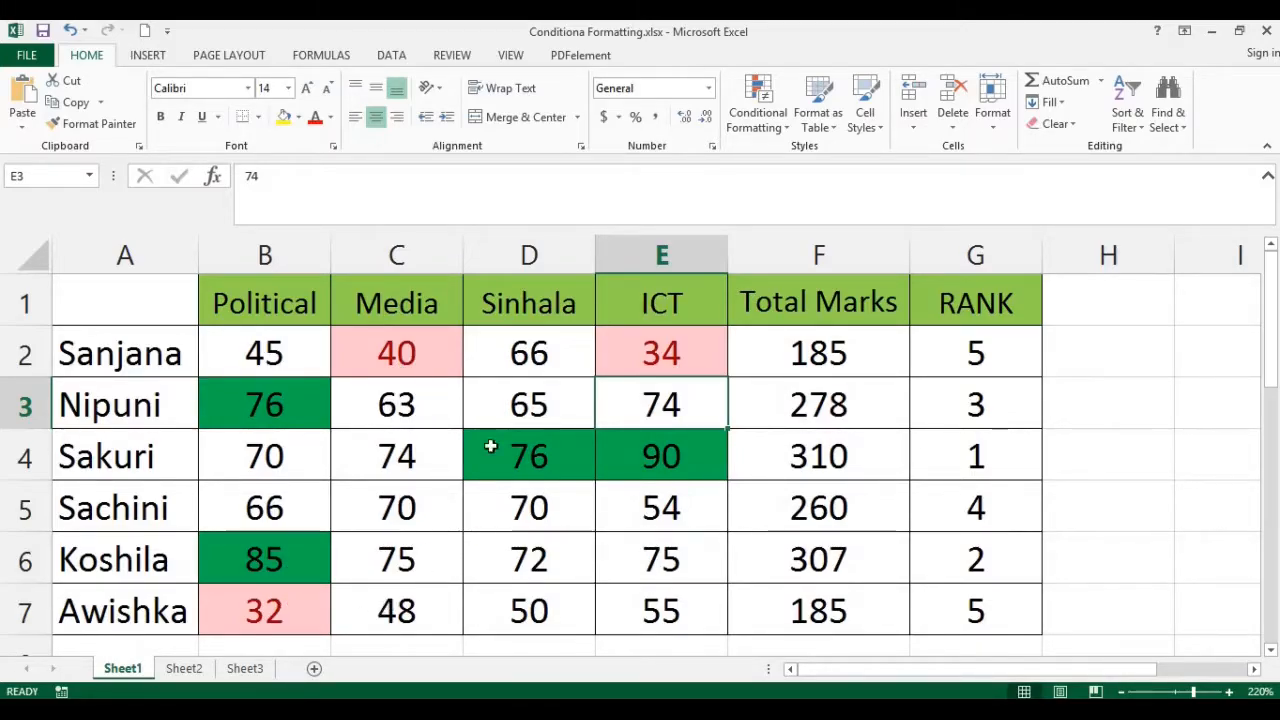
left_click(426, 352)
left_click(653, 350)
left_click(414, 358)
left_click(285, 625)
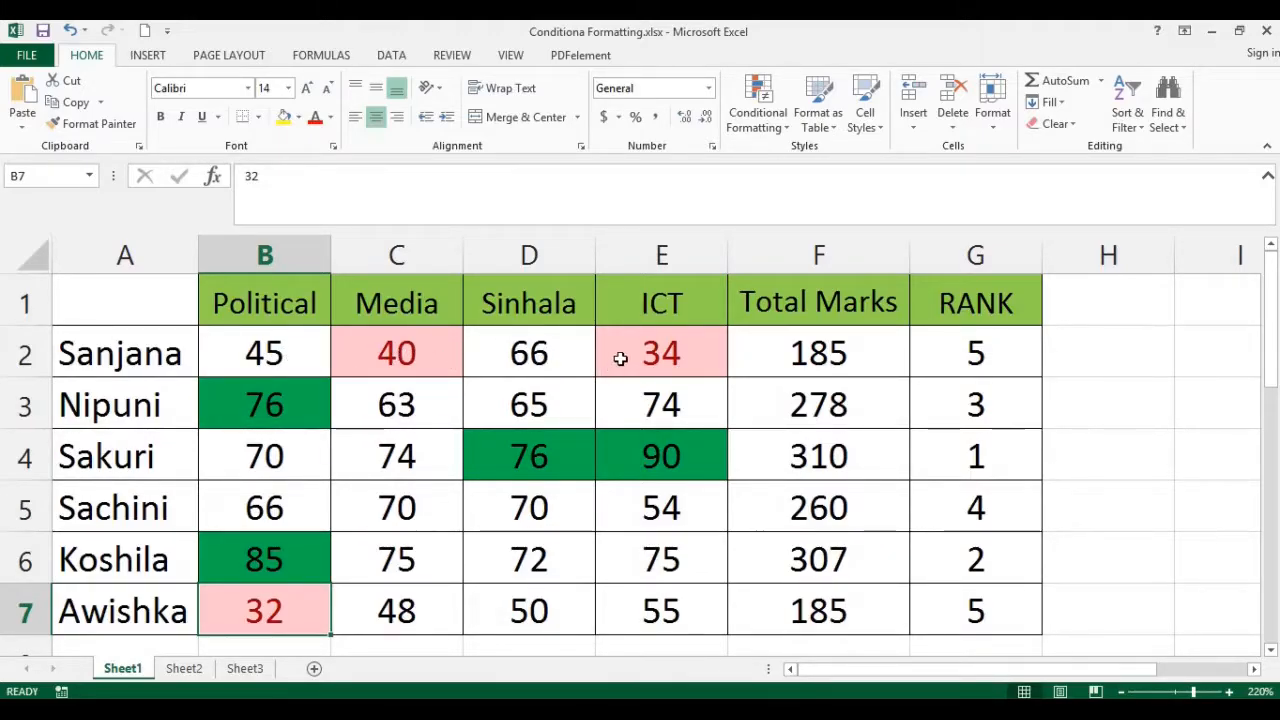
left_click(640, 623)
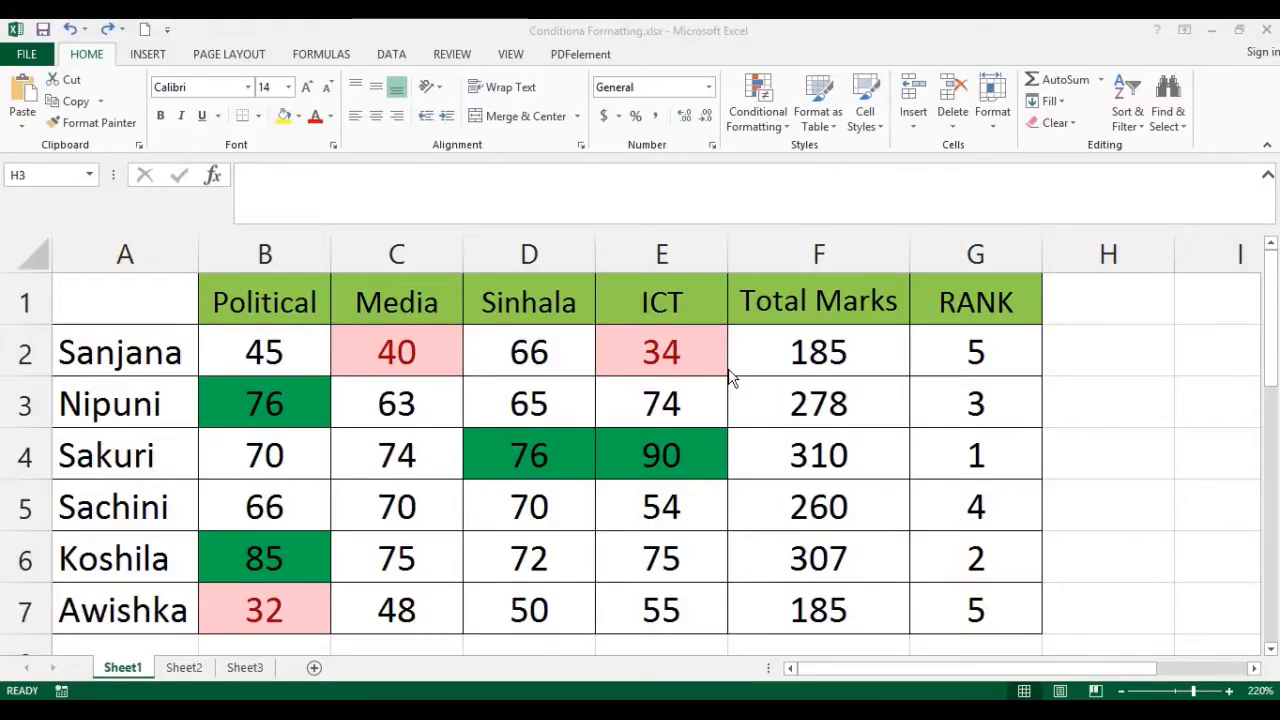
left_click(780, 130)
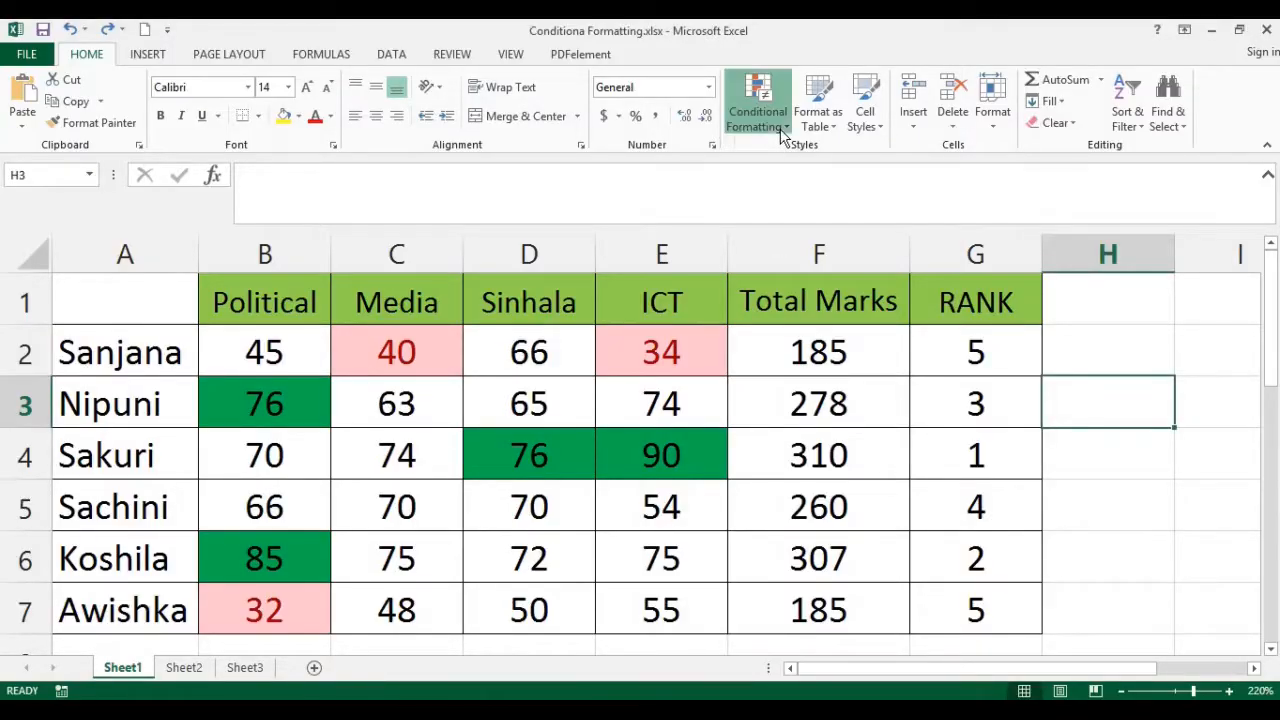
mouse_move(806, 242)
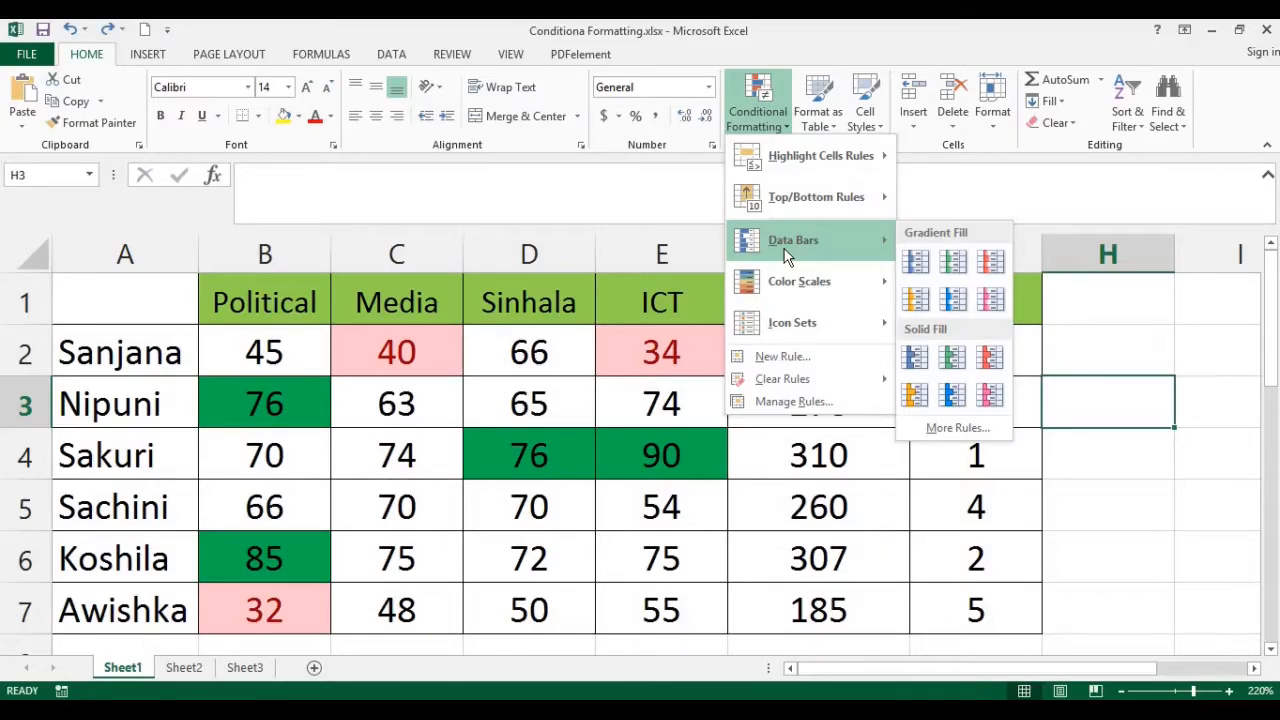
left_click(590, 394)
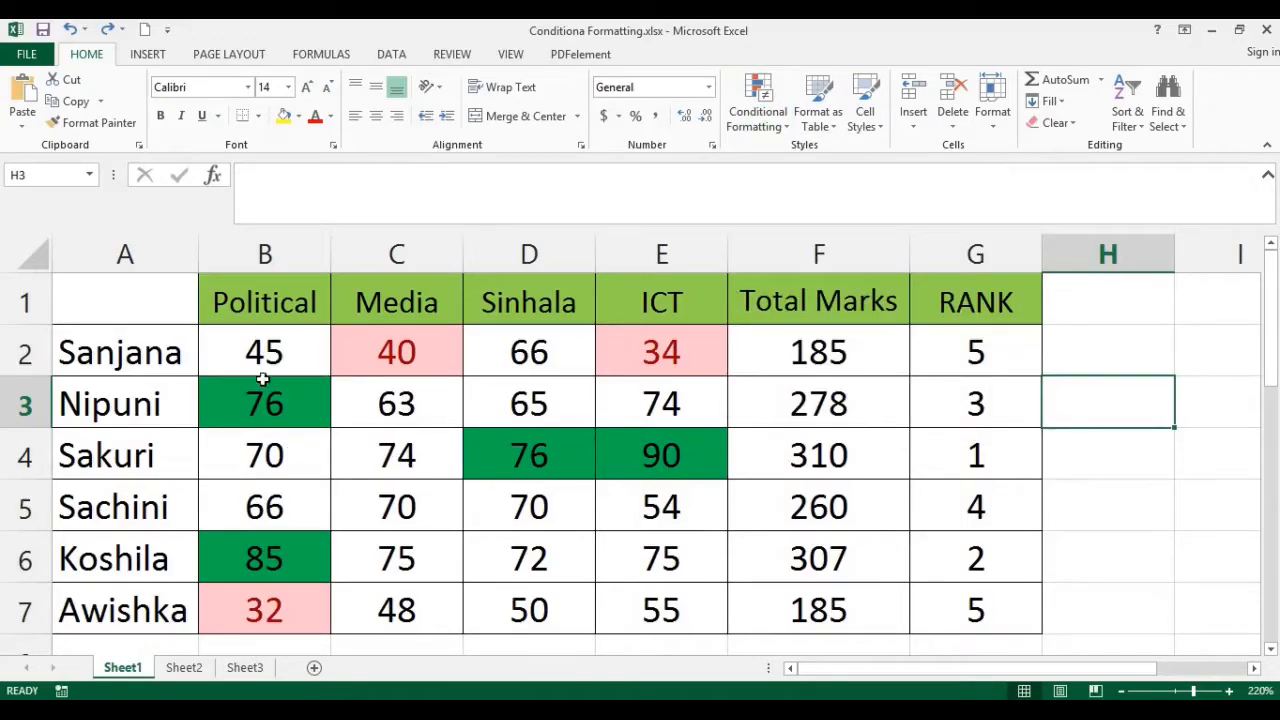
Step: Clear the conditional formatting rules from the subject marks in B2:E7 only
left_click_drag(230, 341, 635, 620)
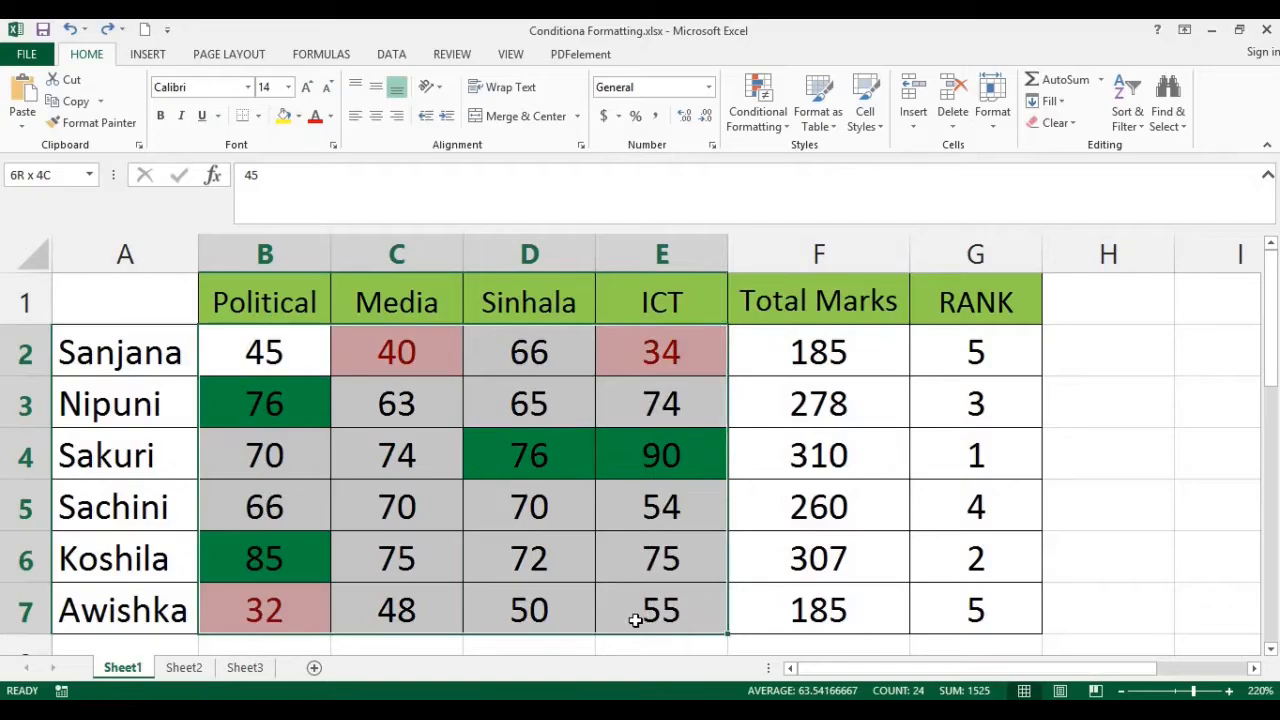
left_click(788, 130)
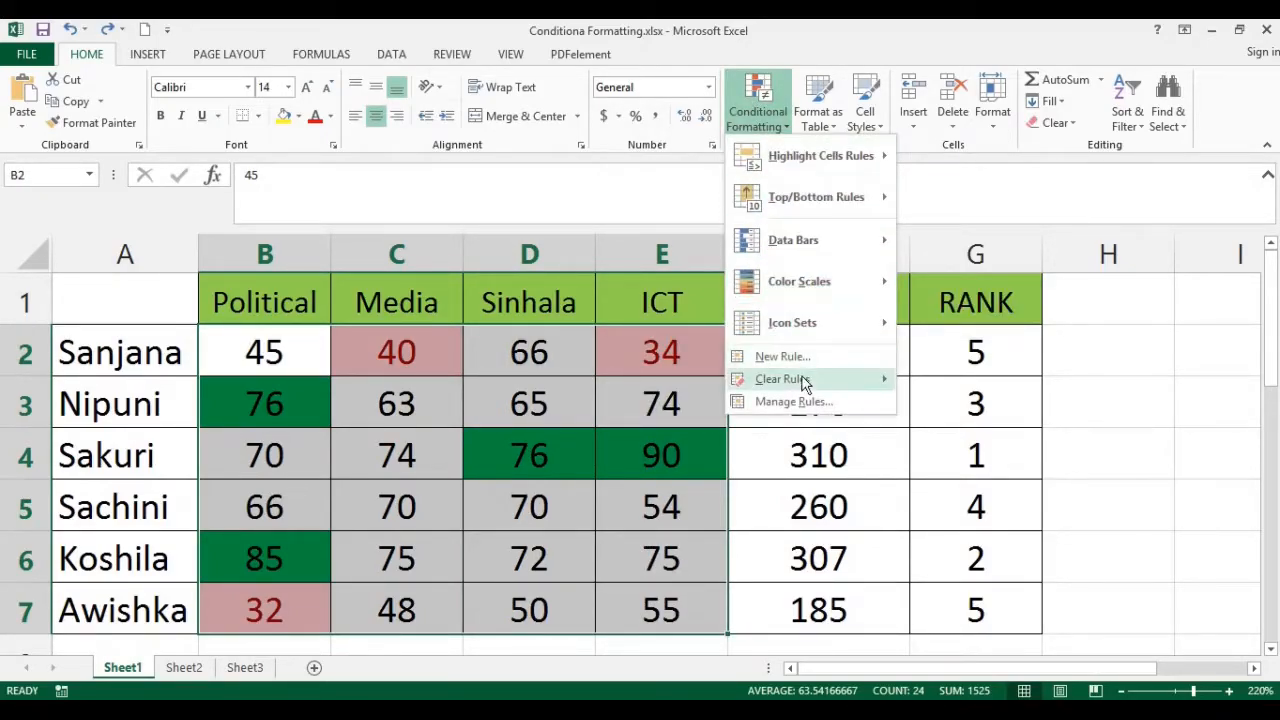
mouse_move(806, 388)
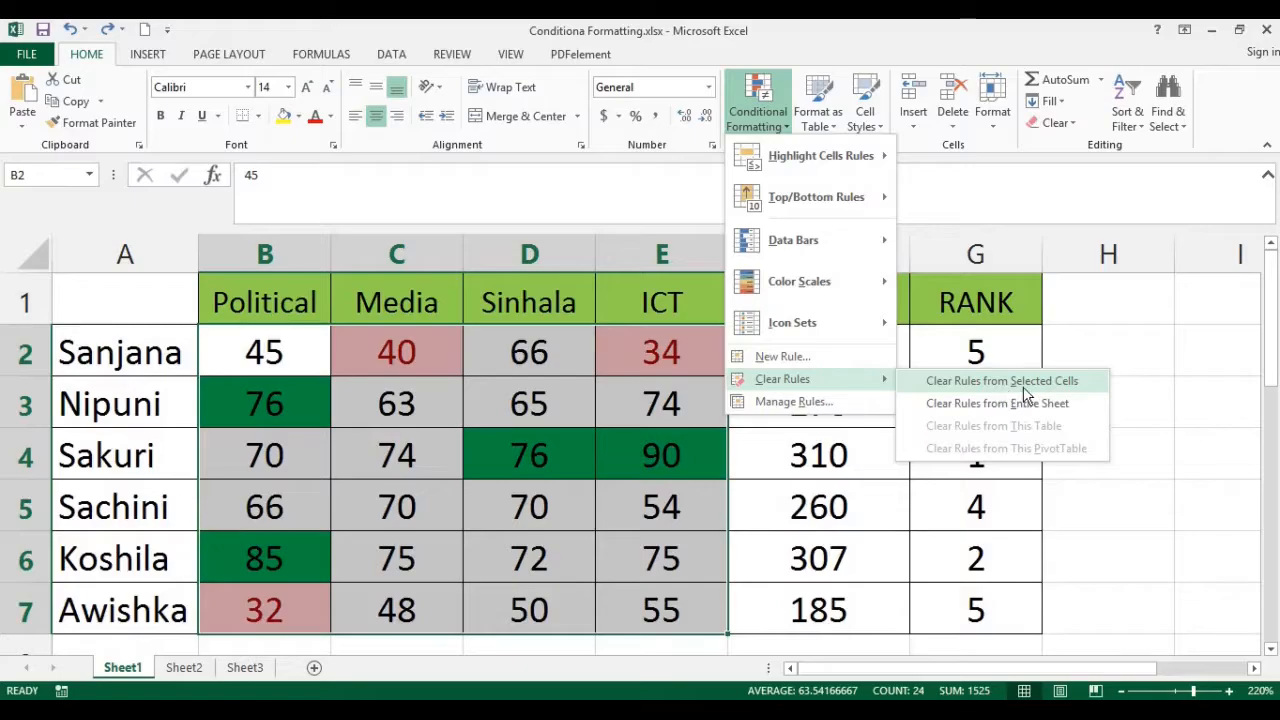
left_click(945, 388)
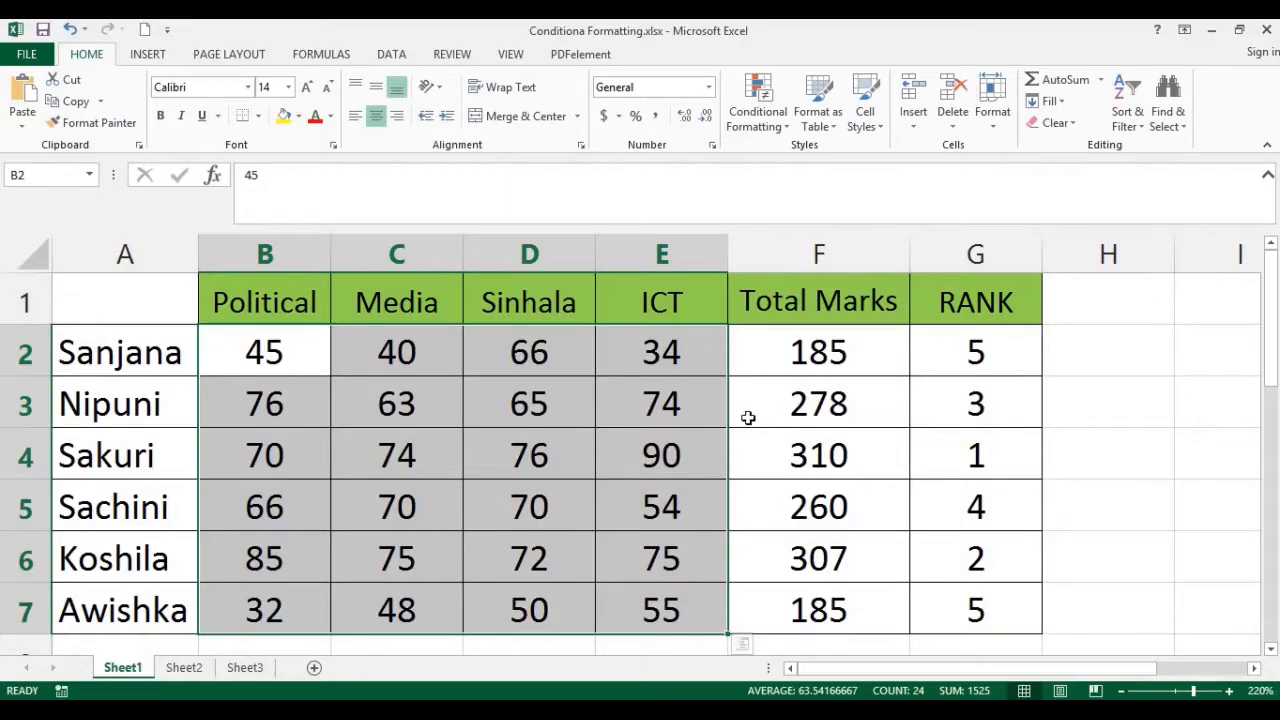
left_click(762, 406)
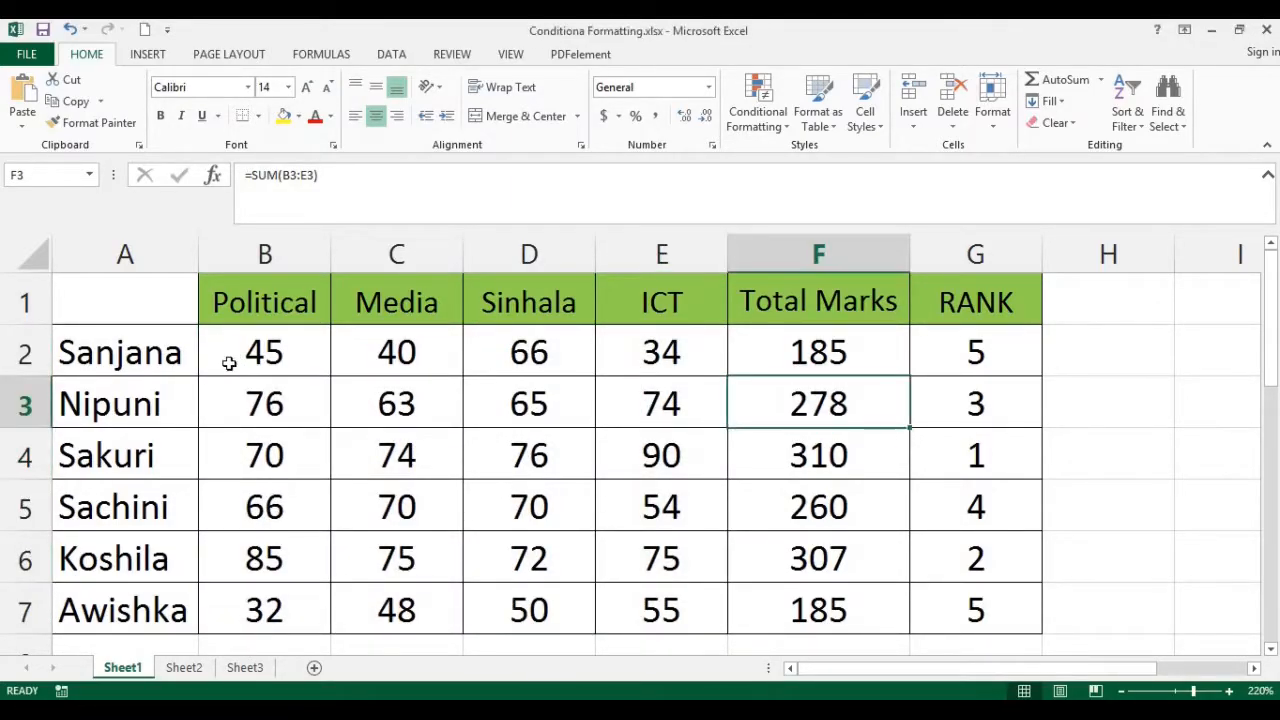
Step: Add orange solid fill data bars to the subject marks in B2:E7
left_click(216, 346)
left_click_drag(213, 343, 627, 626)
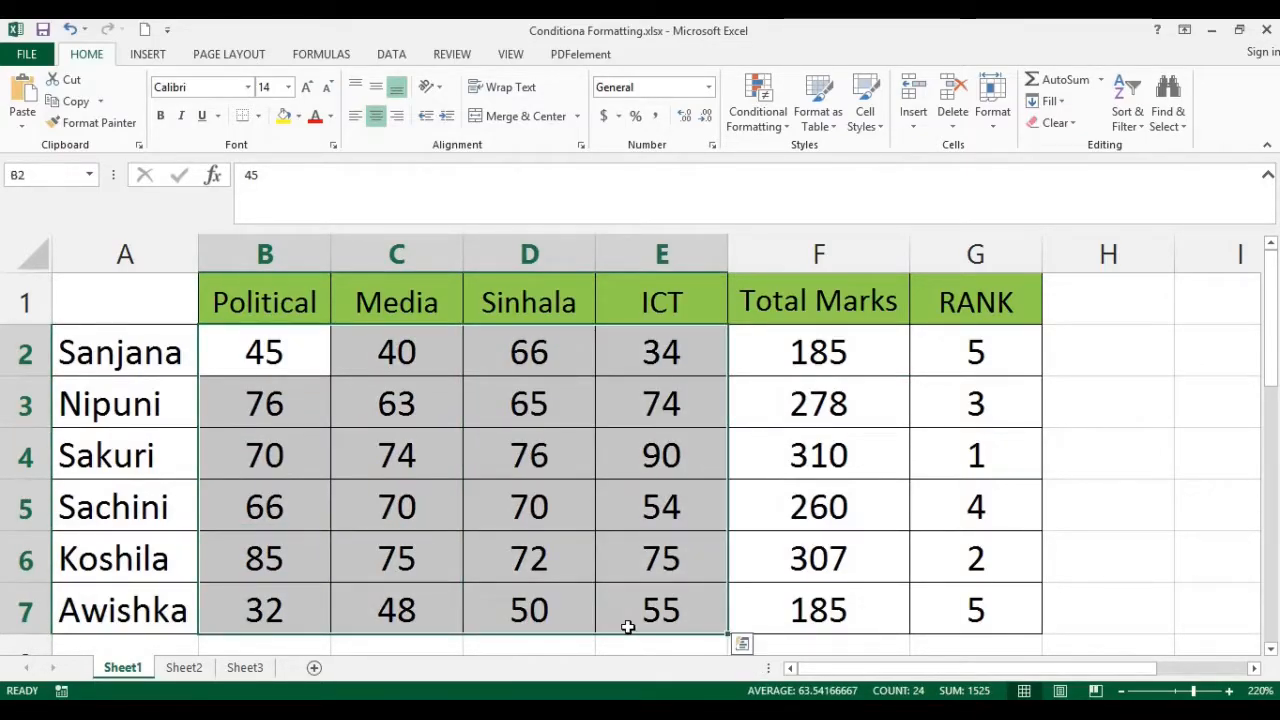
left_click(787, 132)
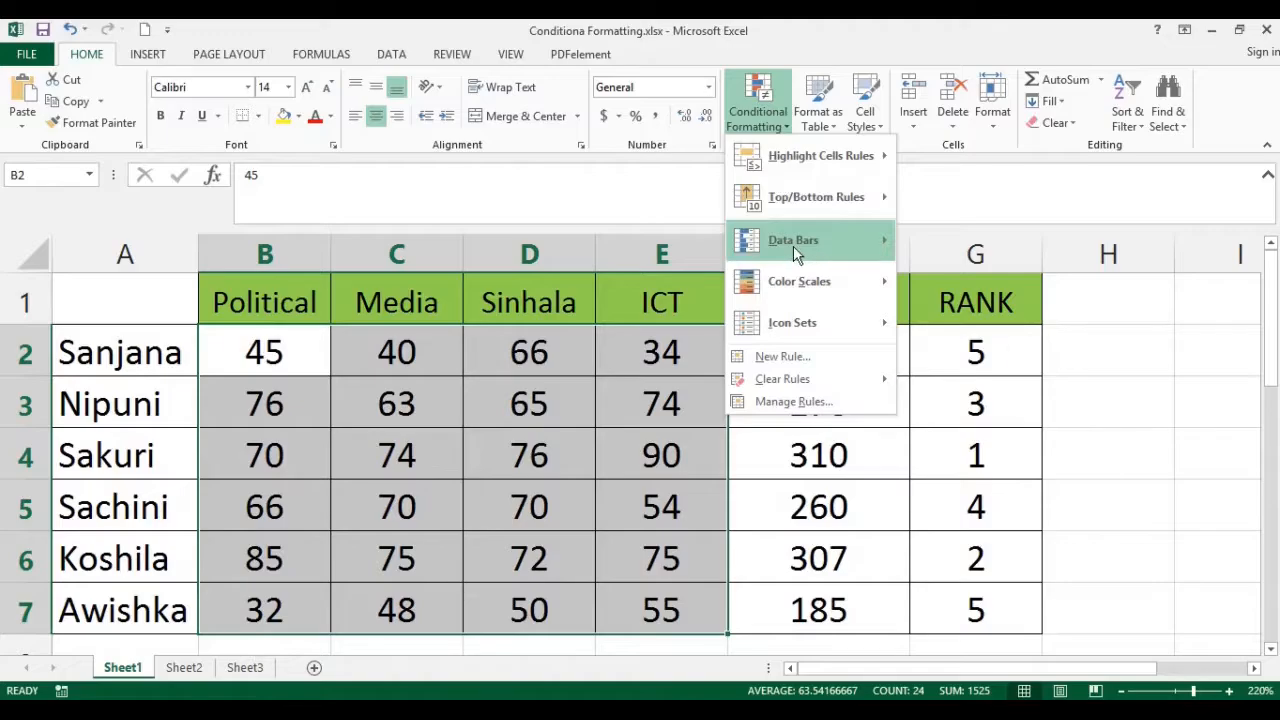
mouse_move(790, 250)
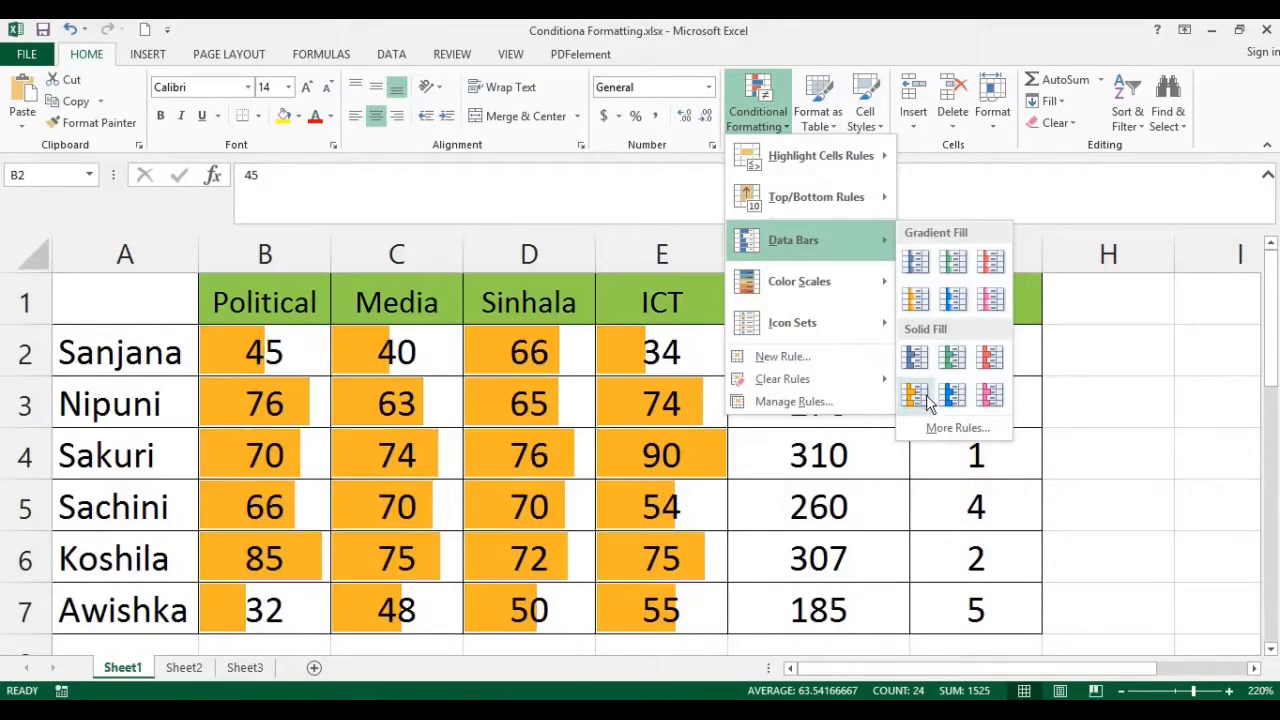
left_click(915, 396)
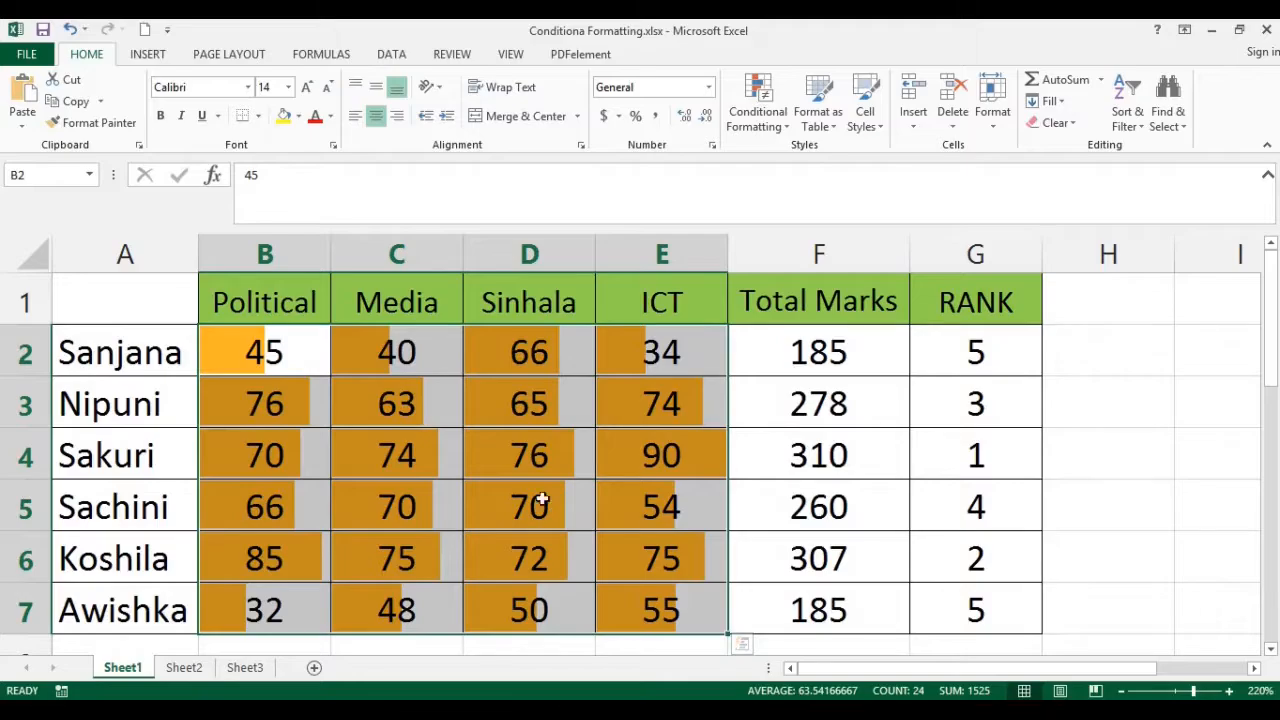
scroll(528, 449, "down", 1)
scroll(528, 449, "up", 1)
left_click(527, 443)
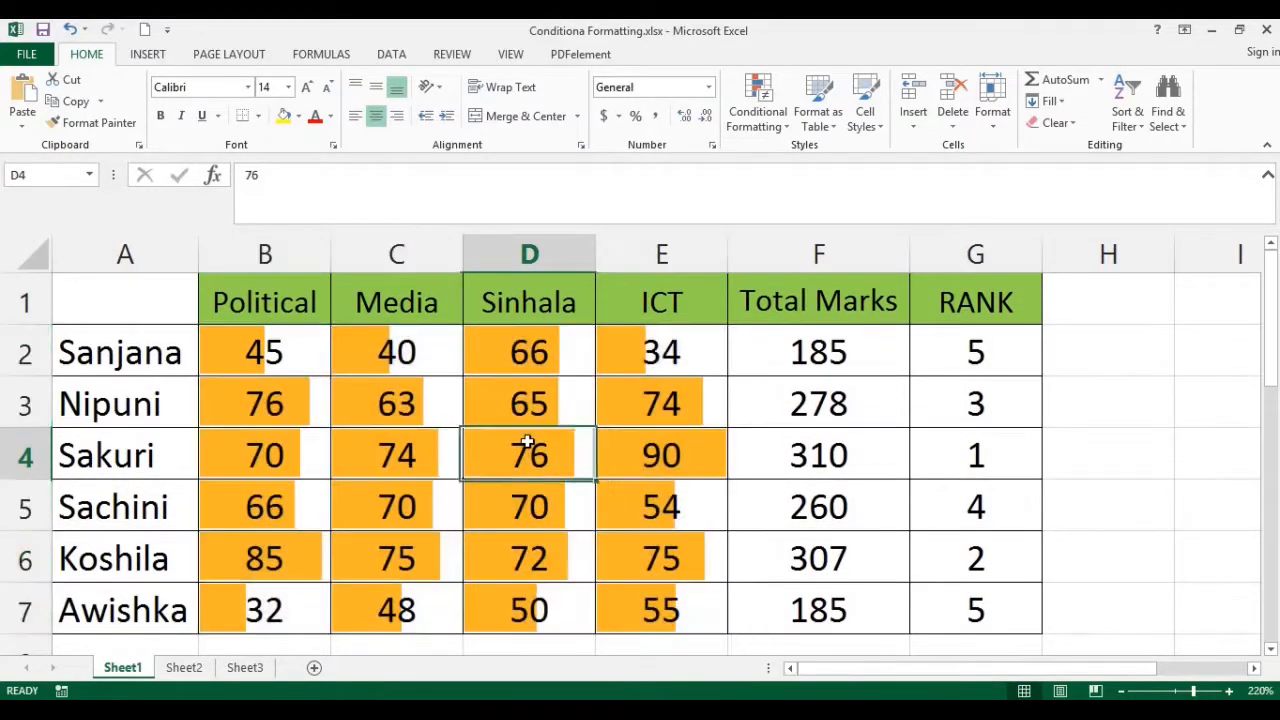
Step: Create a custom data bar rule for B2:E7 with a solid blue fill and automatic minimum and maximum
left_click_drag(224, 345, 680, 609)
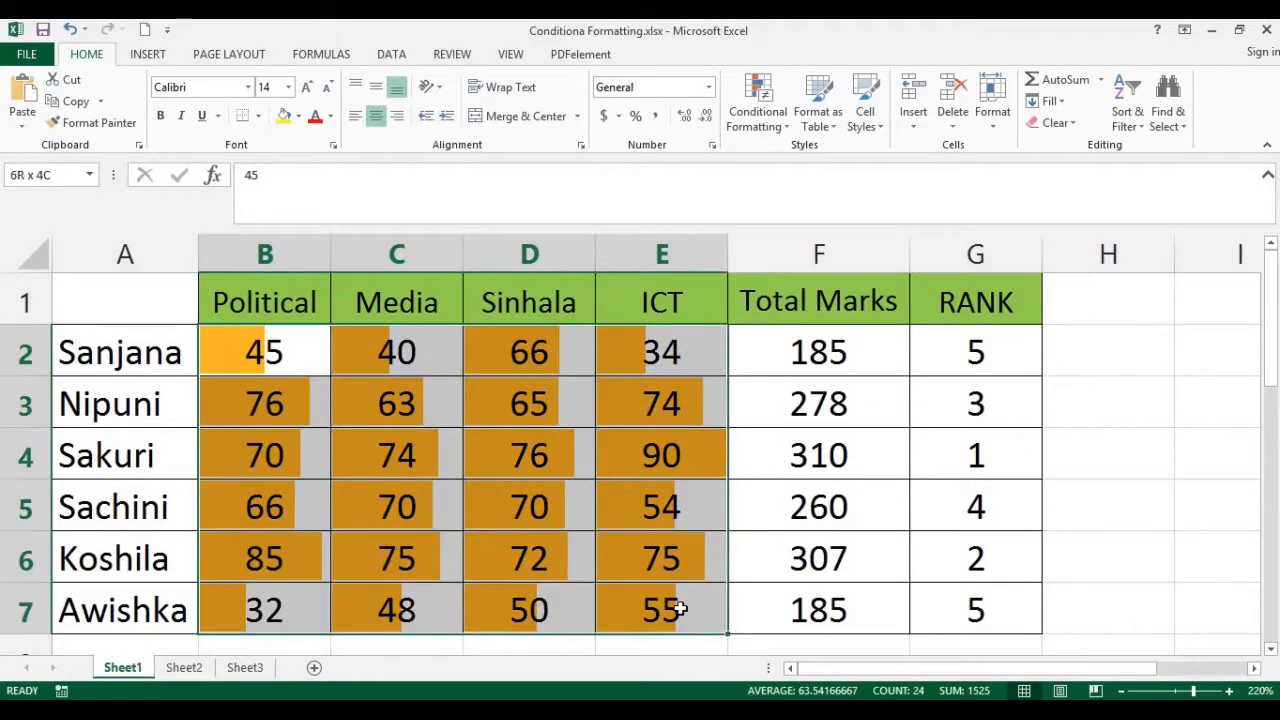
left_click(790, 130)
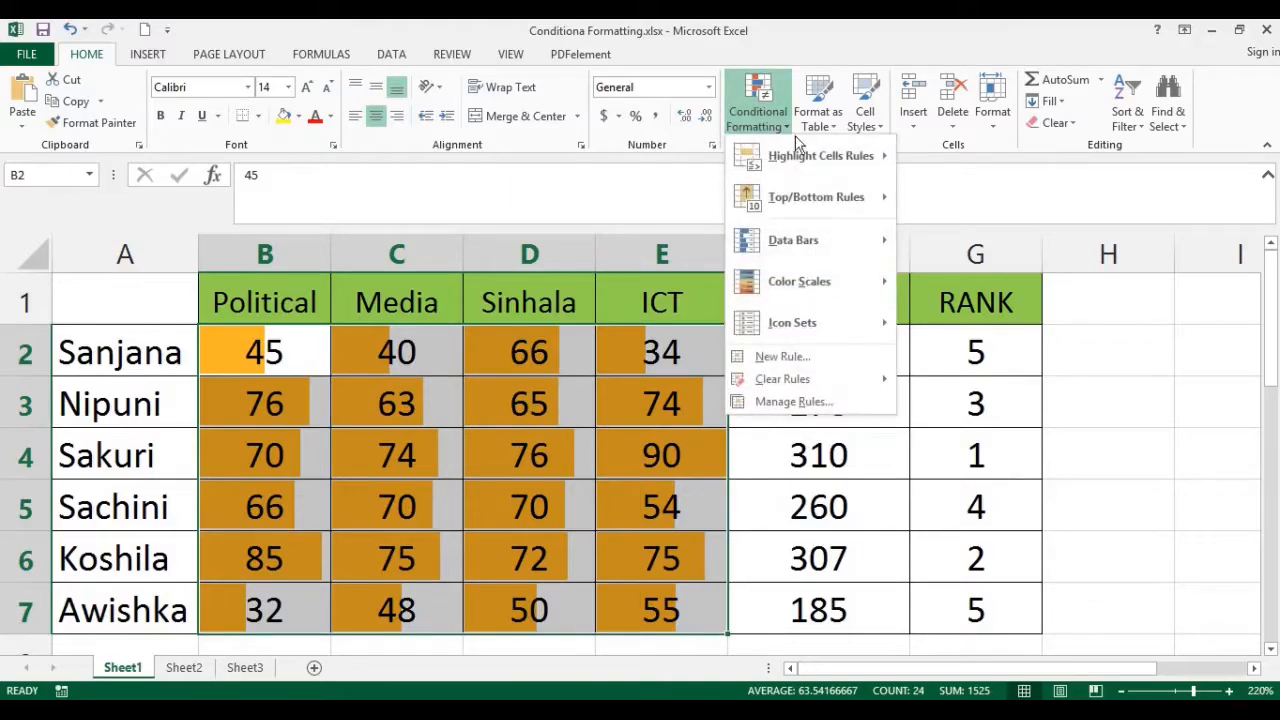
mouse_move(819, 284)
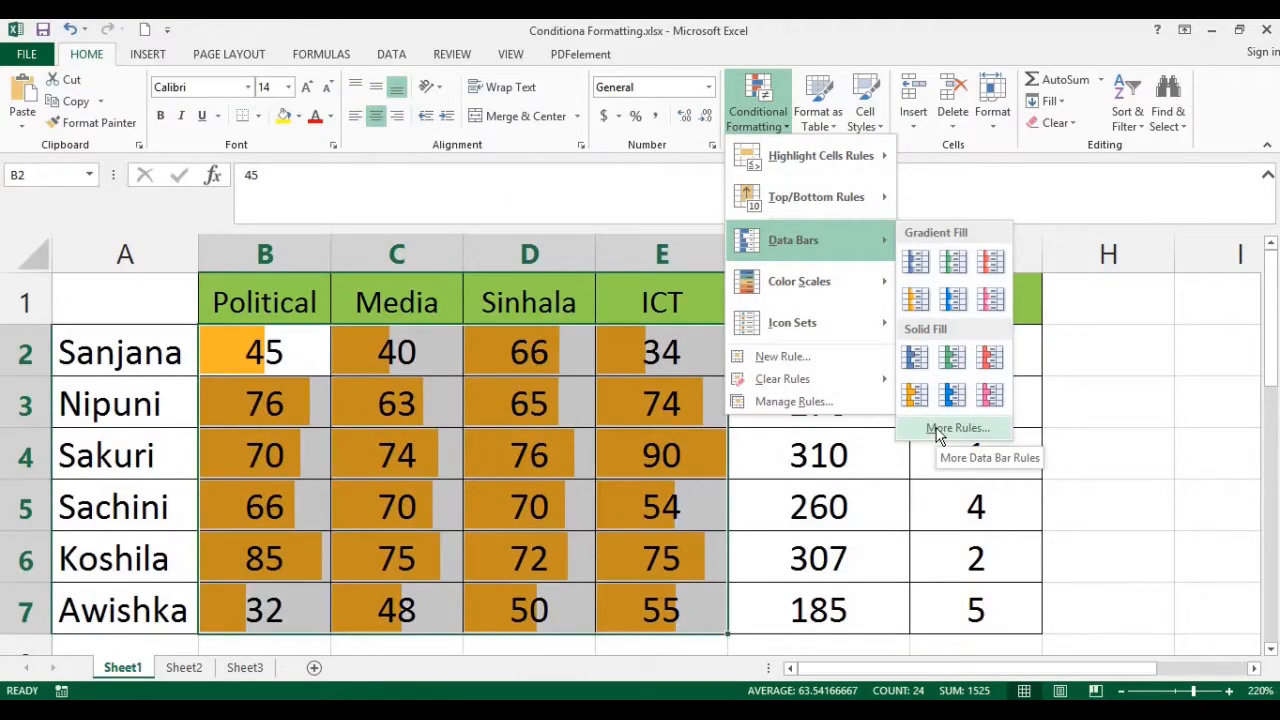
left_click(940, 430)
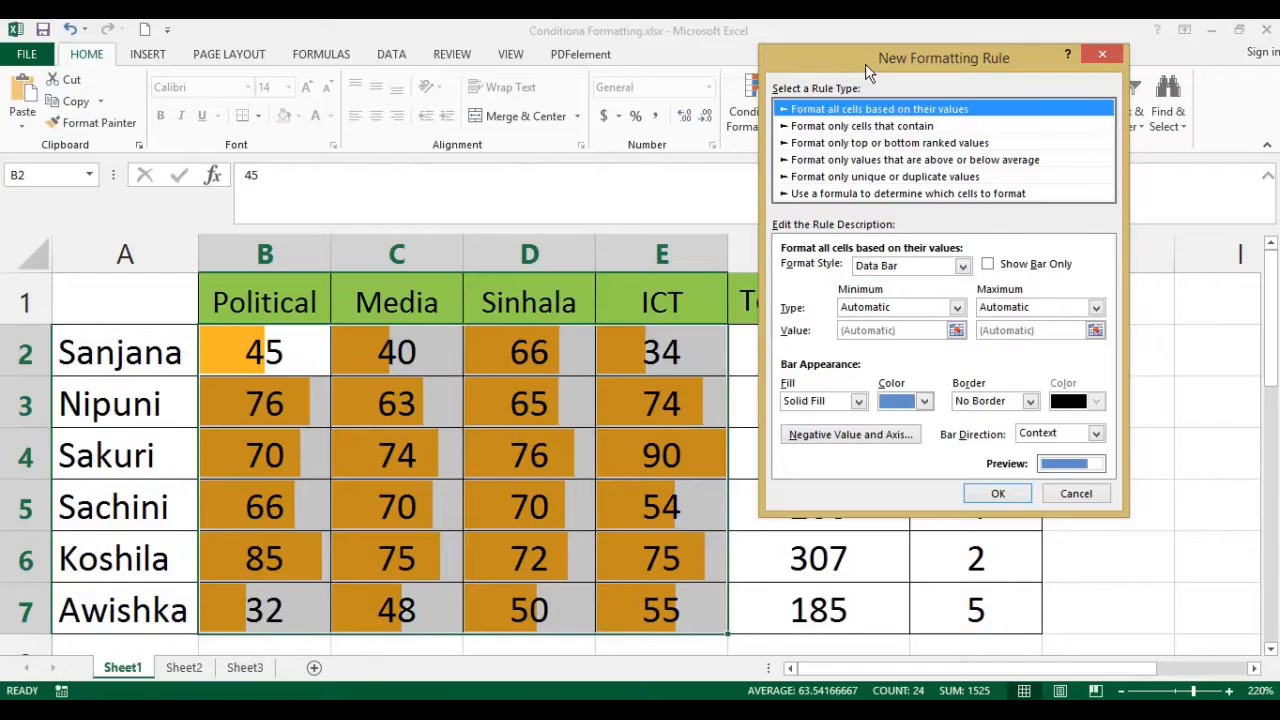
left_click_drag(865, 63, 862, 57)
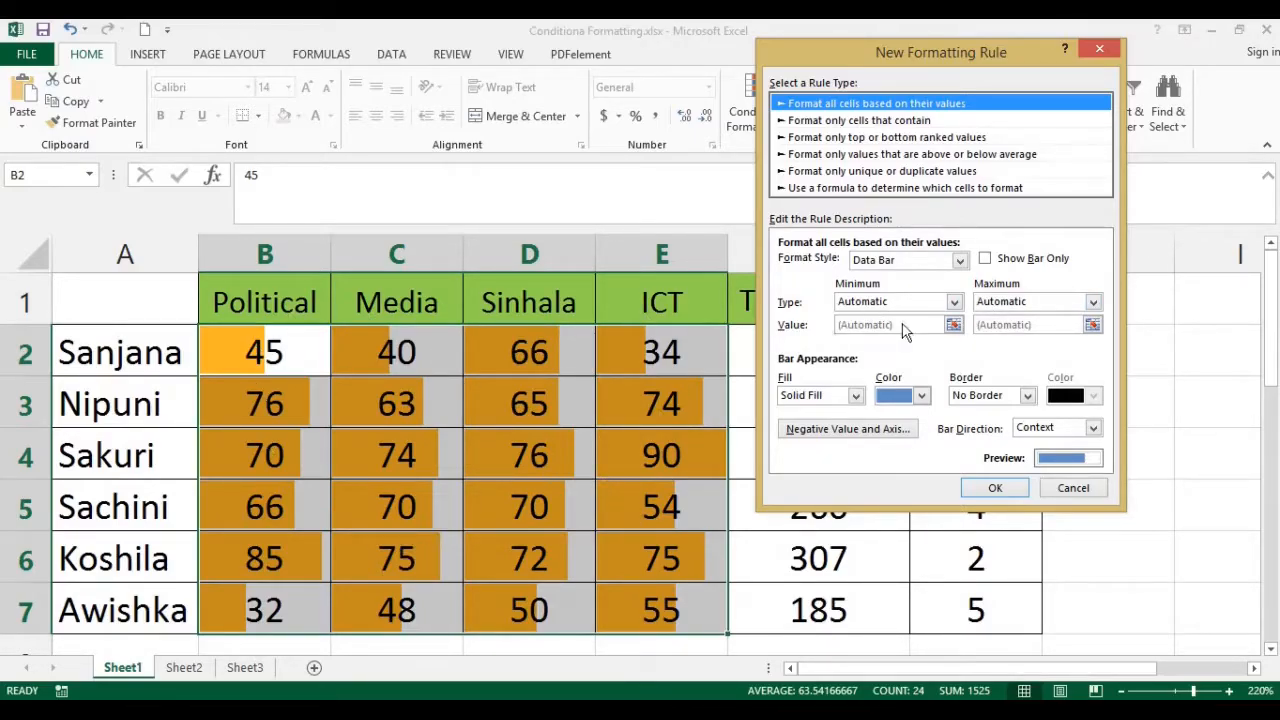
left_click(855, 303)
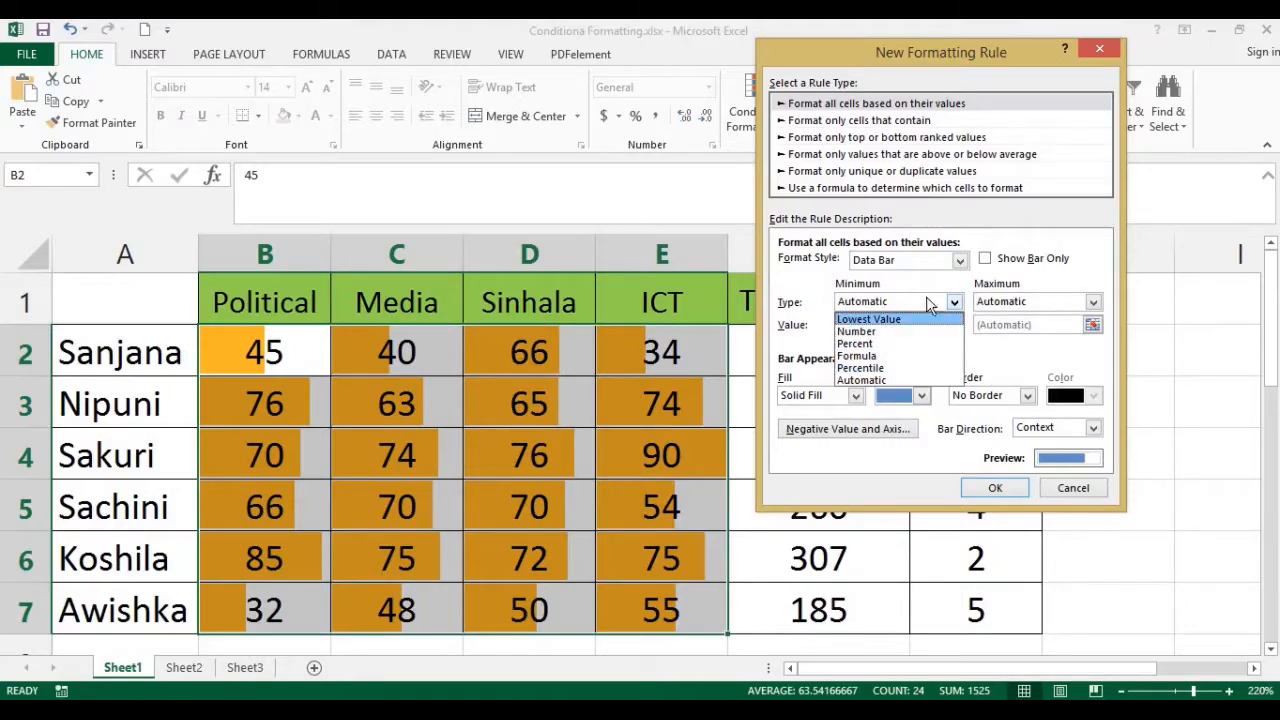
left_click(898, 287)
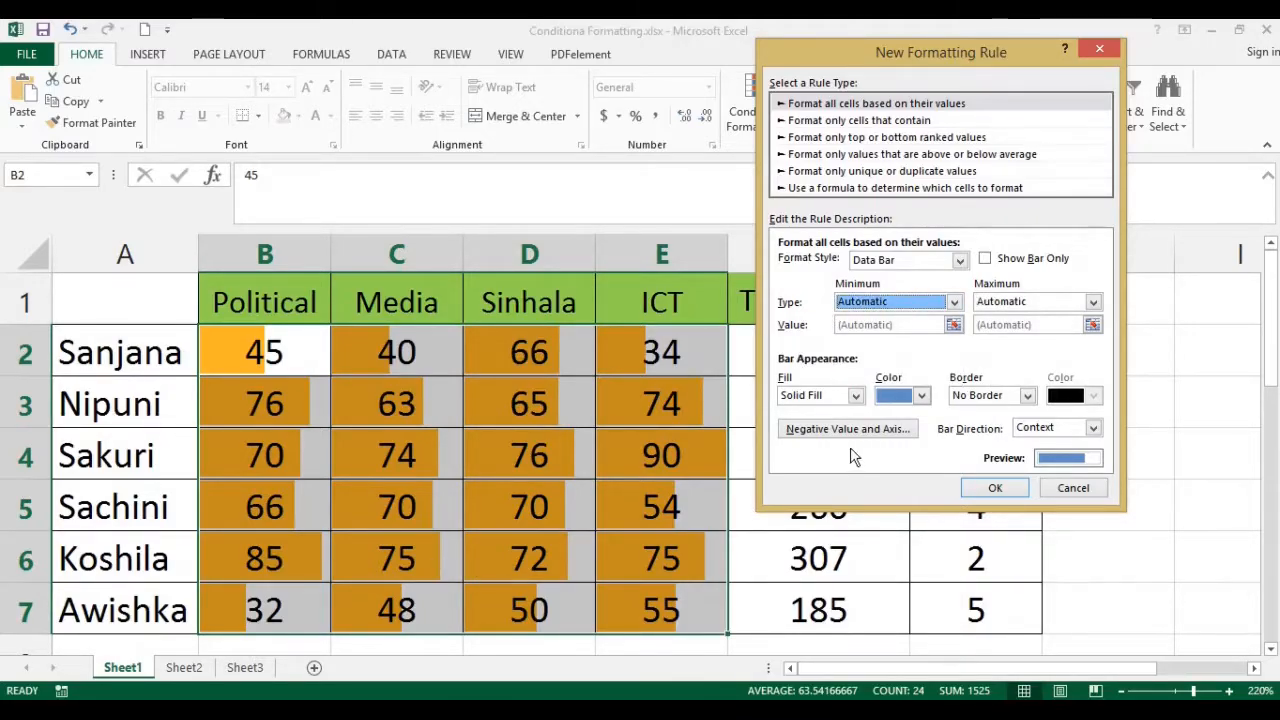
left_click_drag(929, 54, 927, 47)
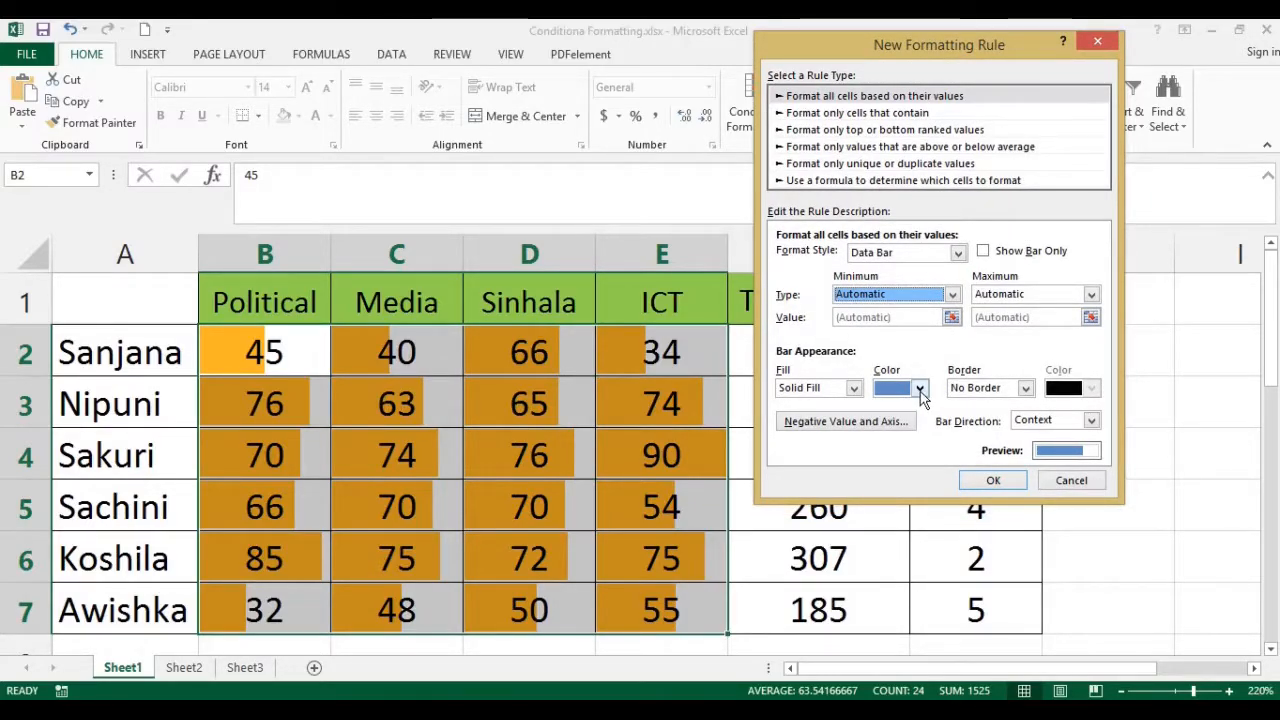
left_click(976, 480)
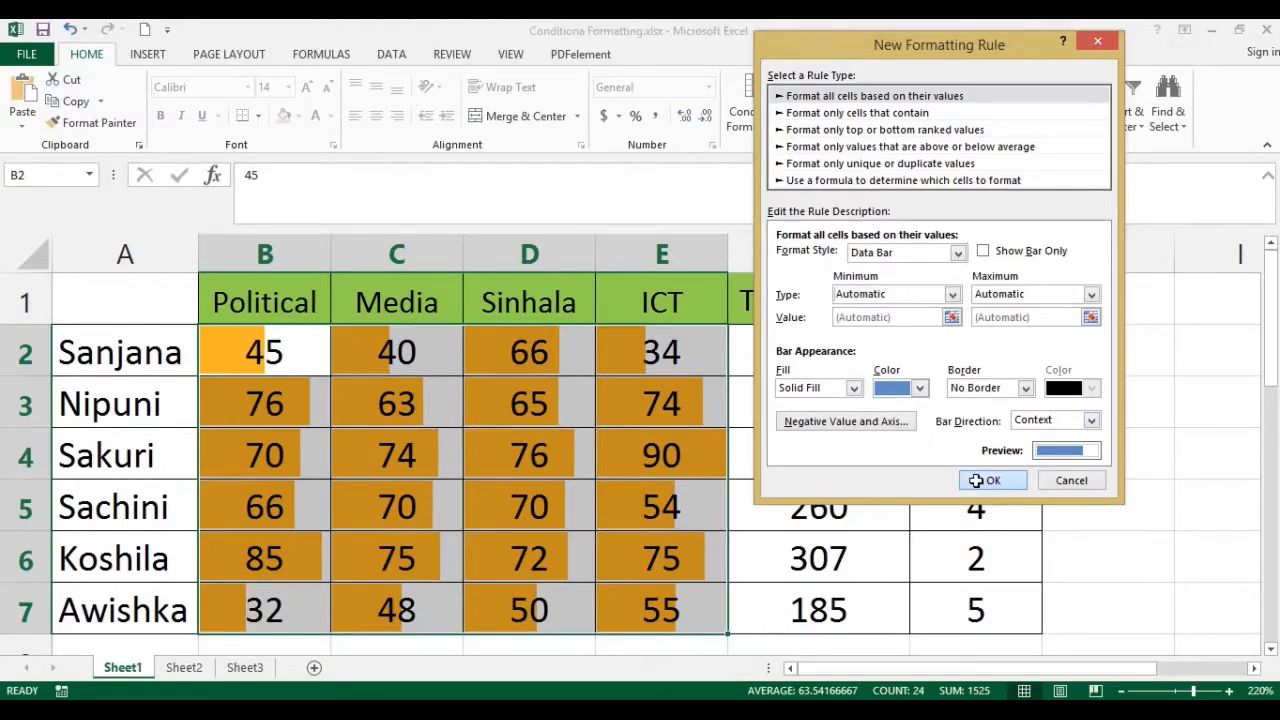
left_click(700, 445)
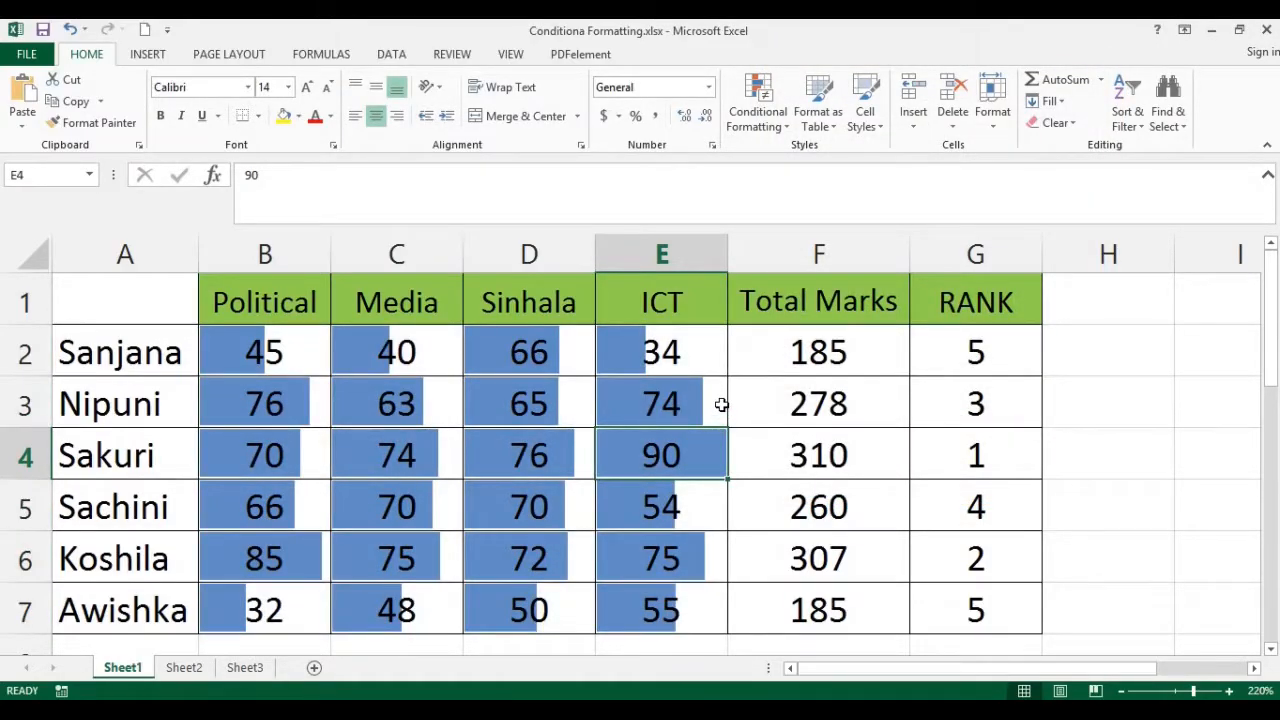
scroll(722, 412, "down", 1)
scroll(721, 406, "up", 1)
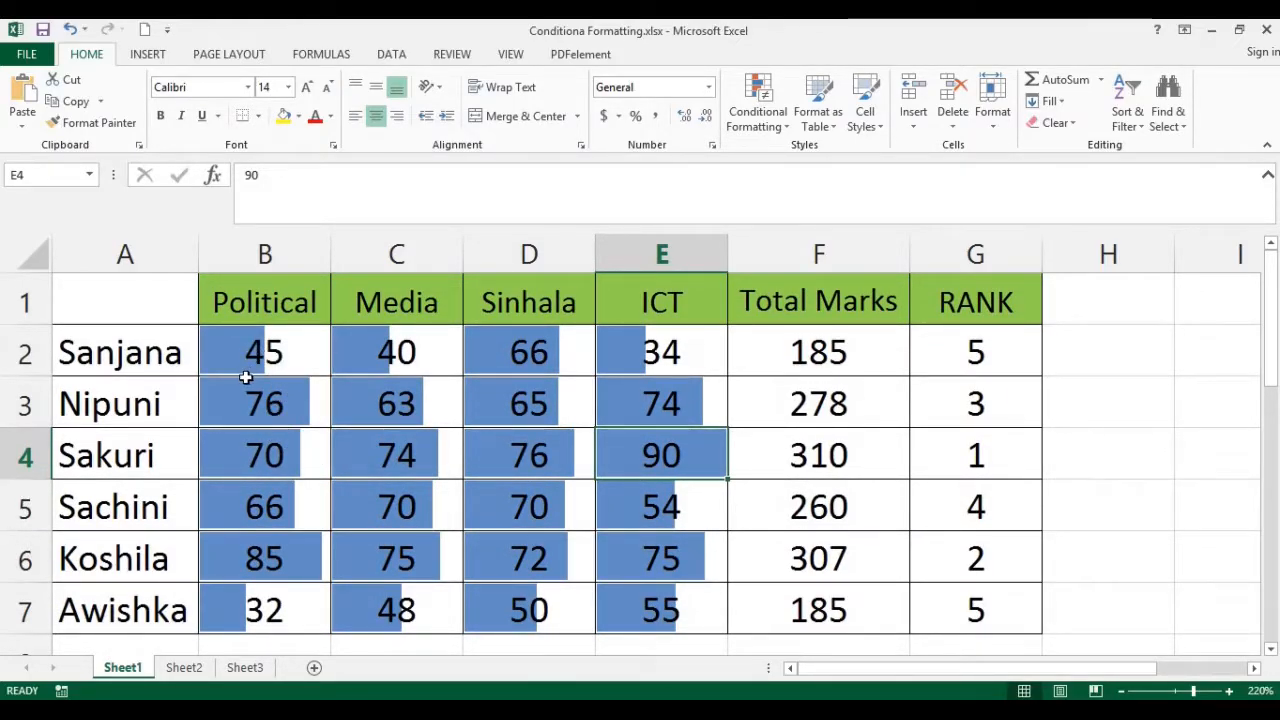
left_click(762, 112)
mouse_move(827, 241)
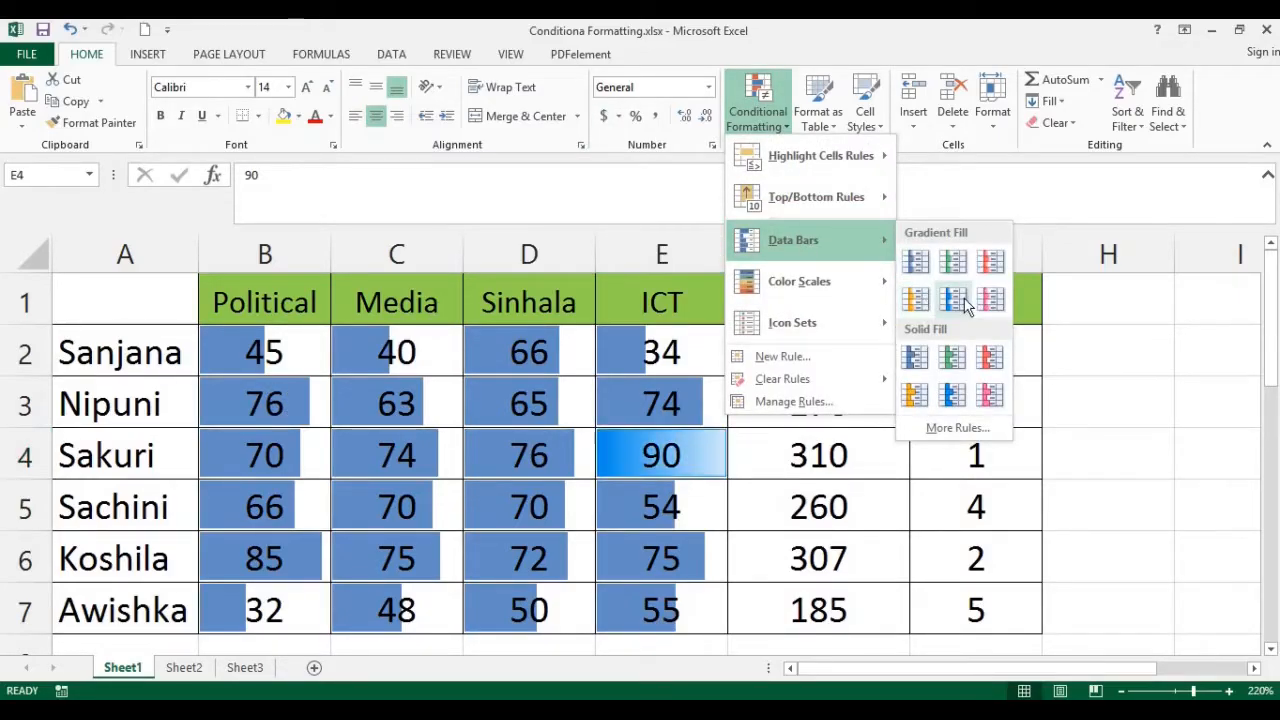
left_click(802, 308)
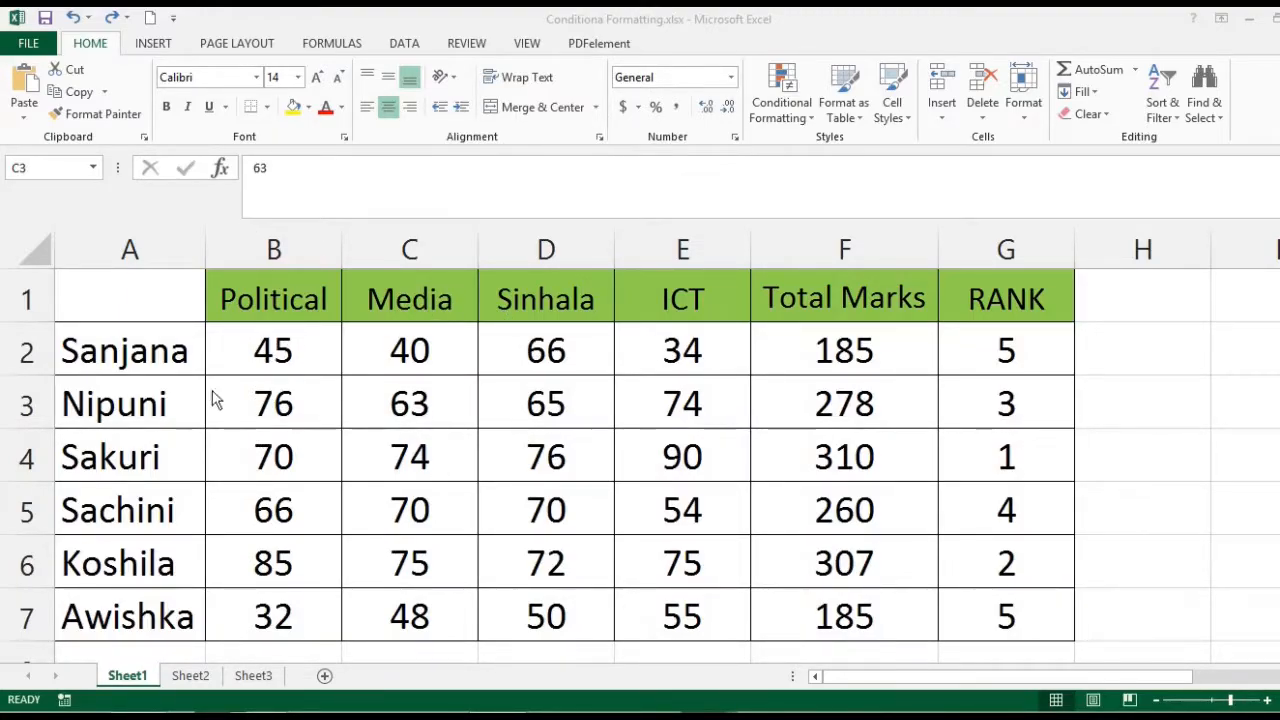
Step: Start a new formatting rule for the subject marks in B2:E7 with the type Format only cells that contain
left_click(248, 350)
left_click_drag(248, 350, 651, 614)
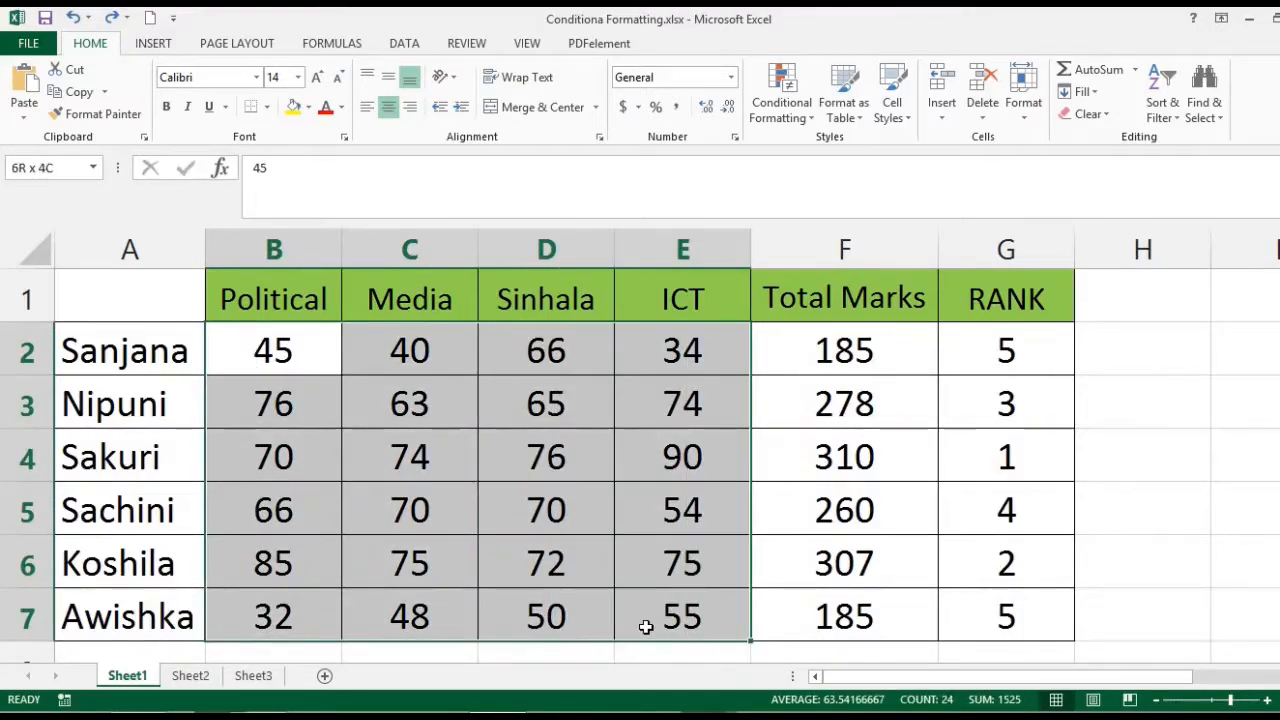
left_click(811, 113)
mouse_move(884, 255)
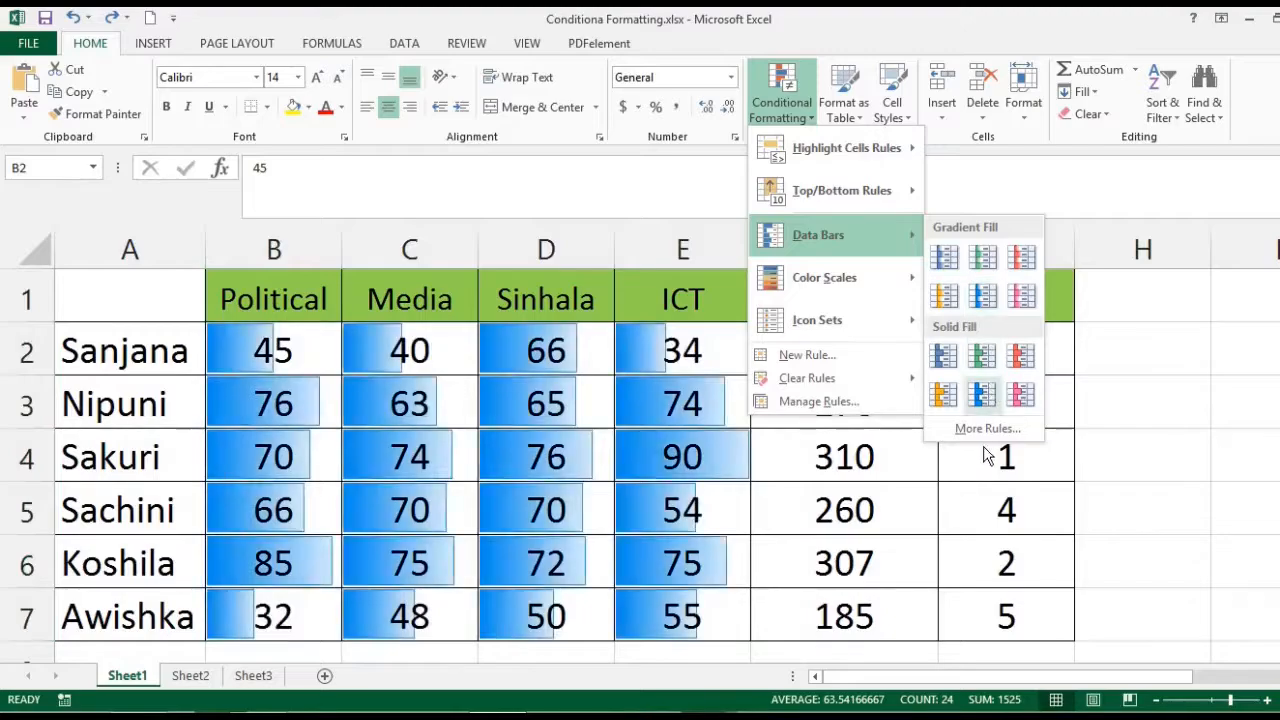
left_click(982, 437)
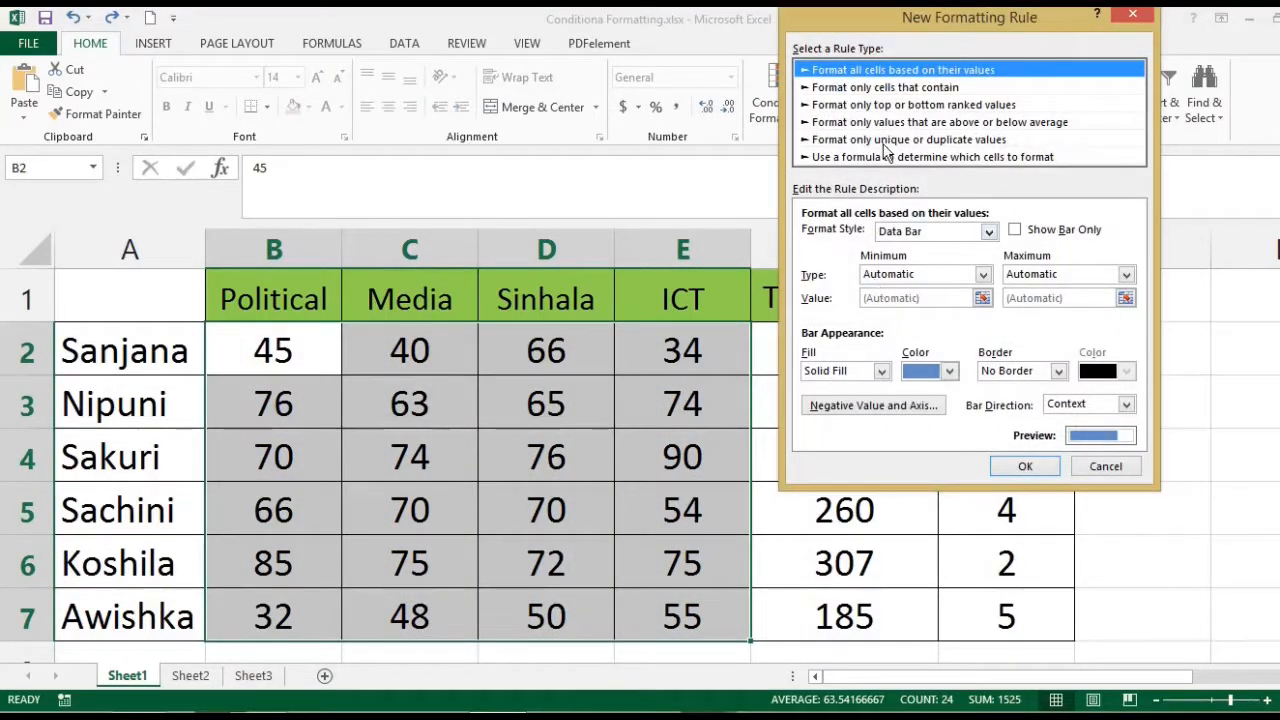
left_click_drag(854, 17, 860, 47)
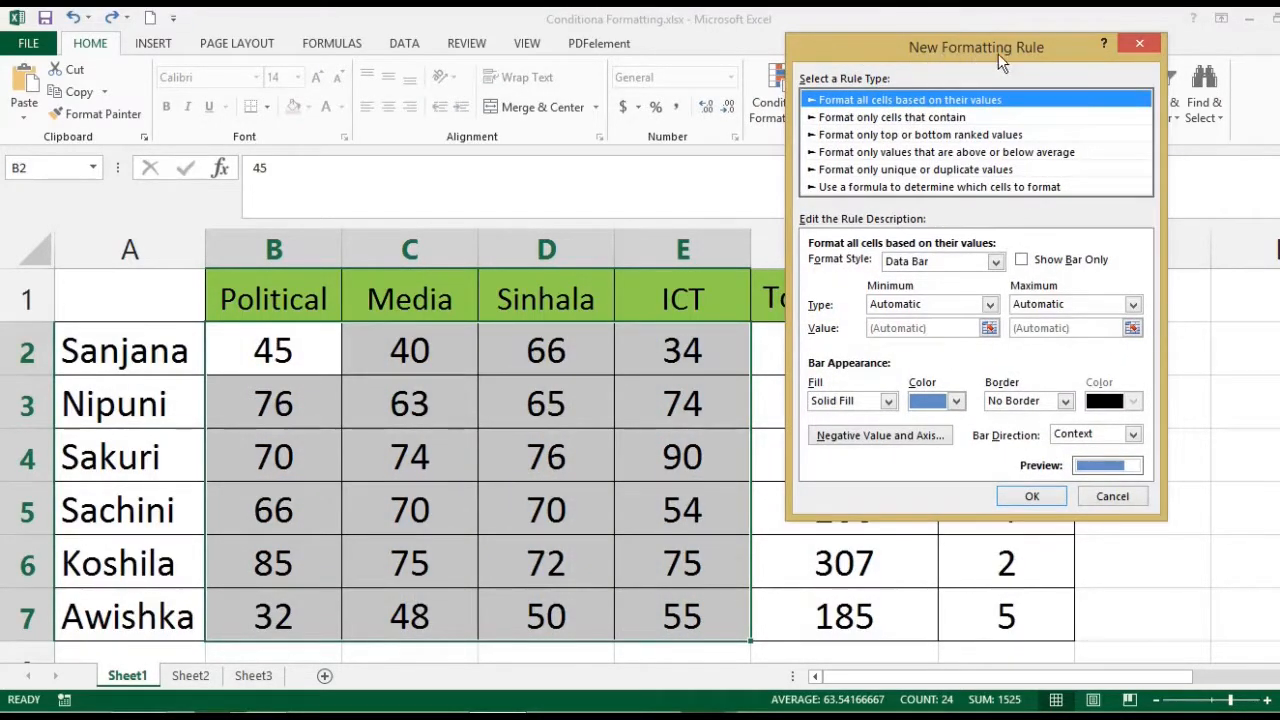
left_click(896, 120)
left_click_drag(894, 59, 624, 32)
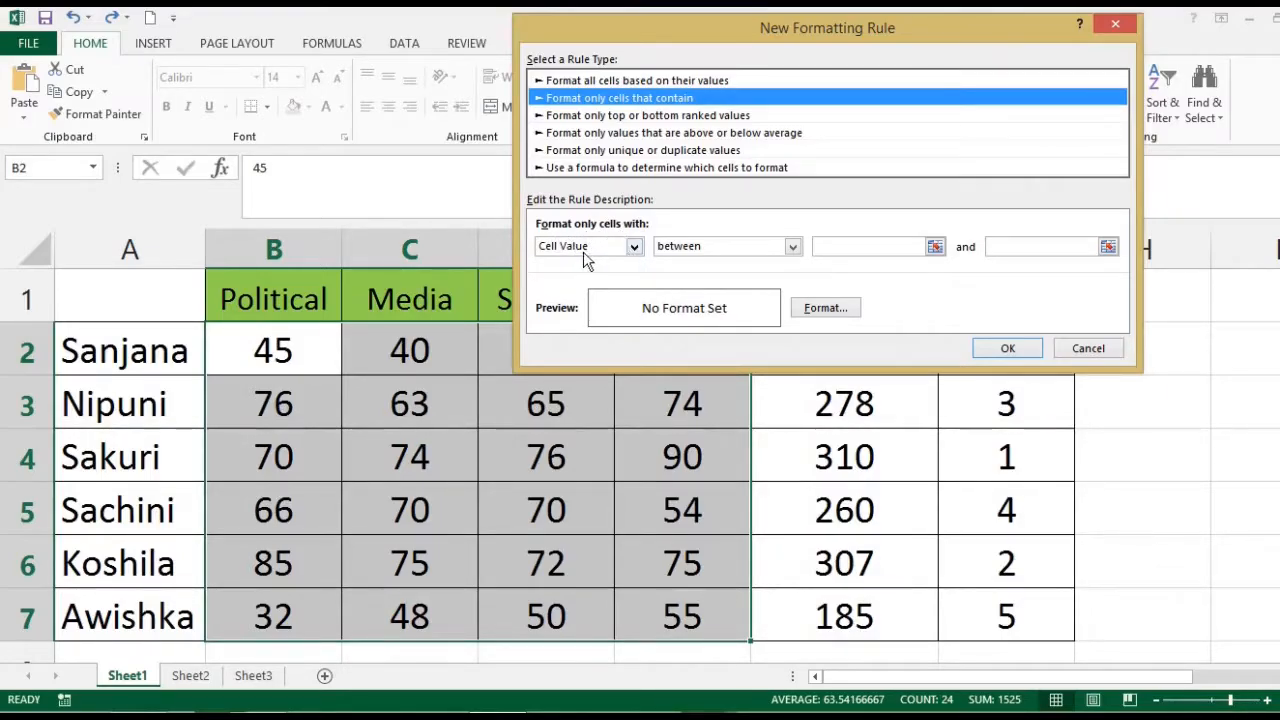
Step: Set the rule's condition to cell values between 55 and 100
left_click(634, 250)
left_click(636, 250)
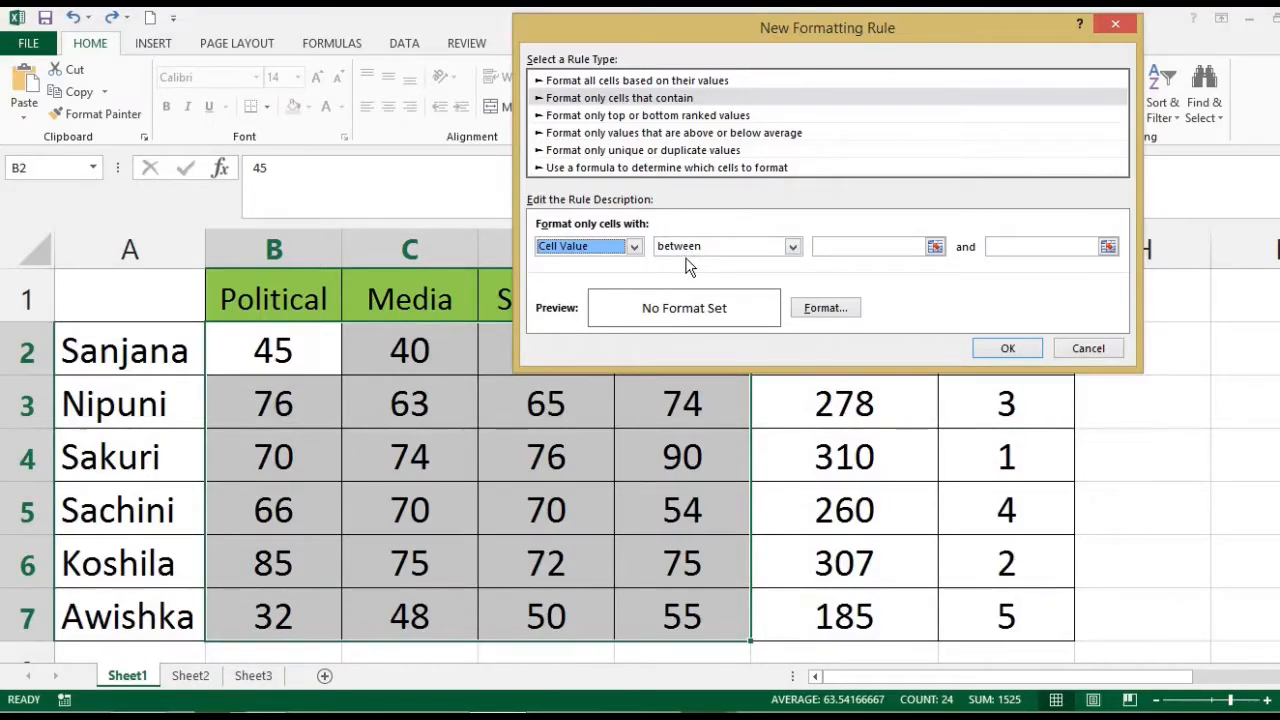
left_click(847, 246)
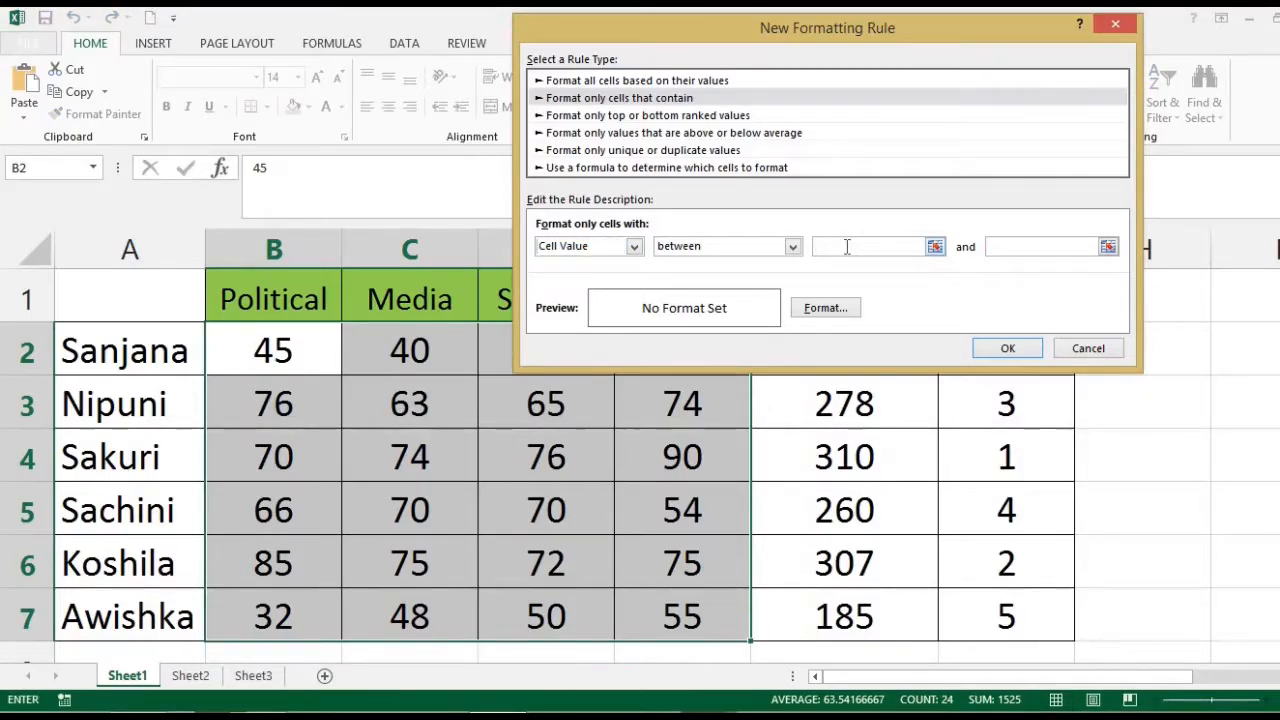
type("55")
left_click(1003, 245)
type("100")
Step: Give the between rule a solid blue fill and apply it to the marks
left_click(829, 308)
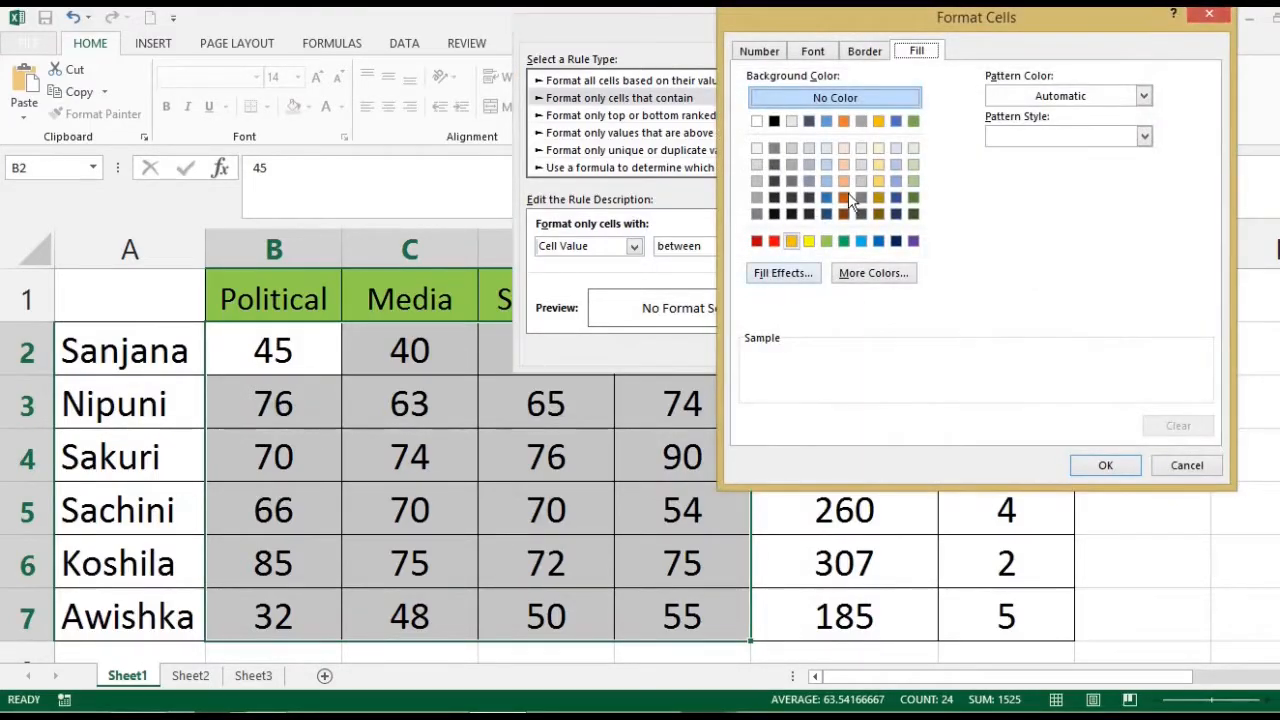
left_click(877, 241)
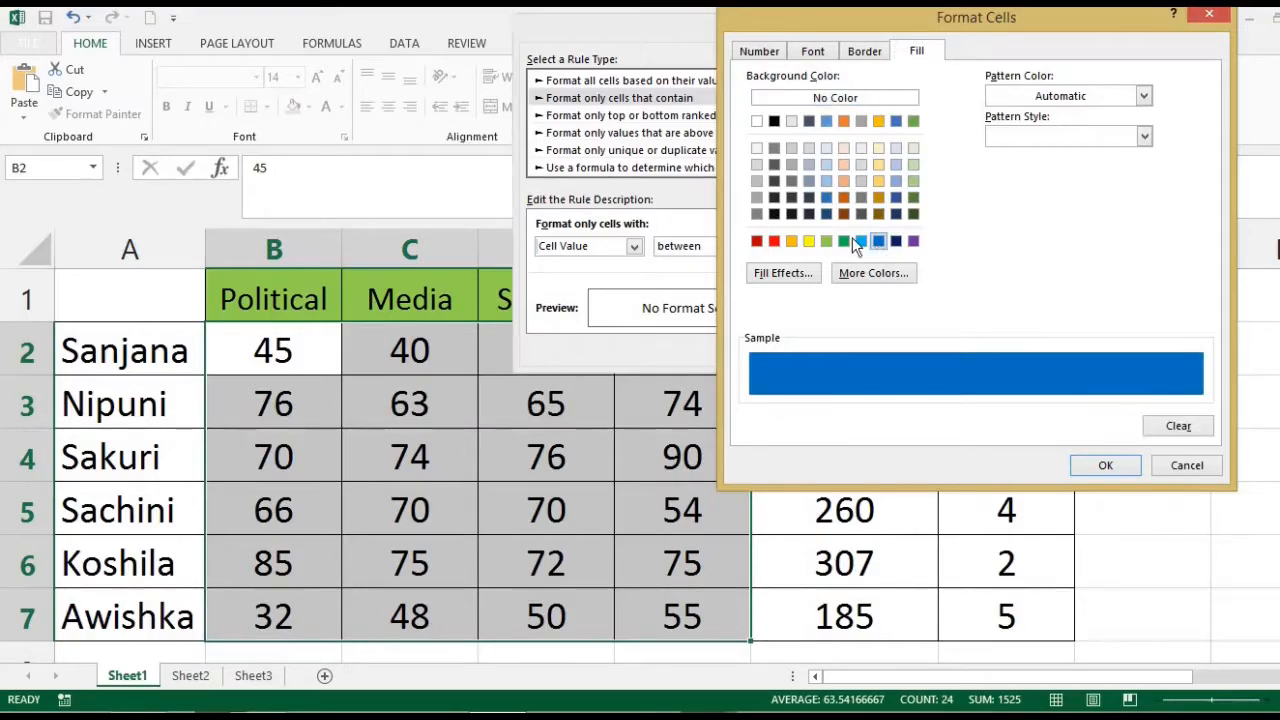
left_click(1090, 468)
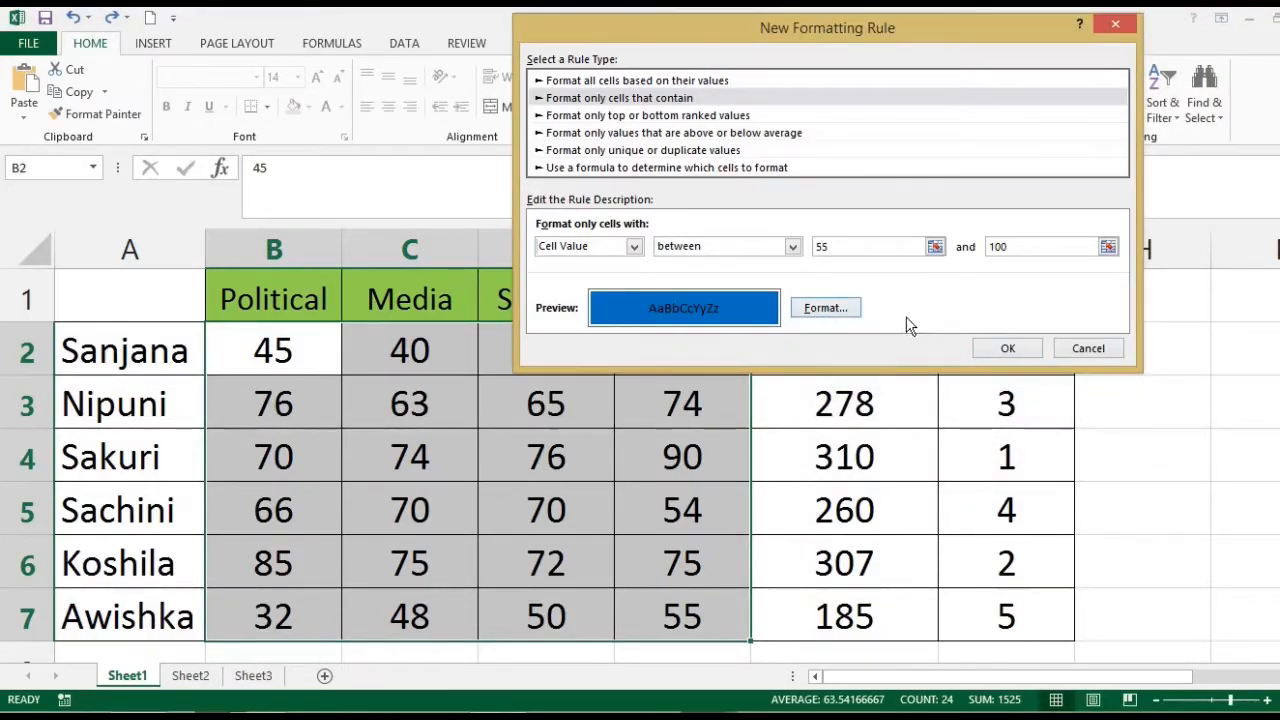
left_click(1006, 350)
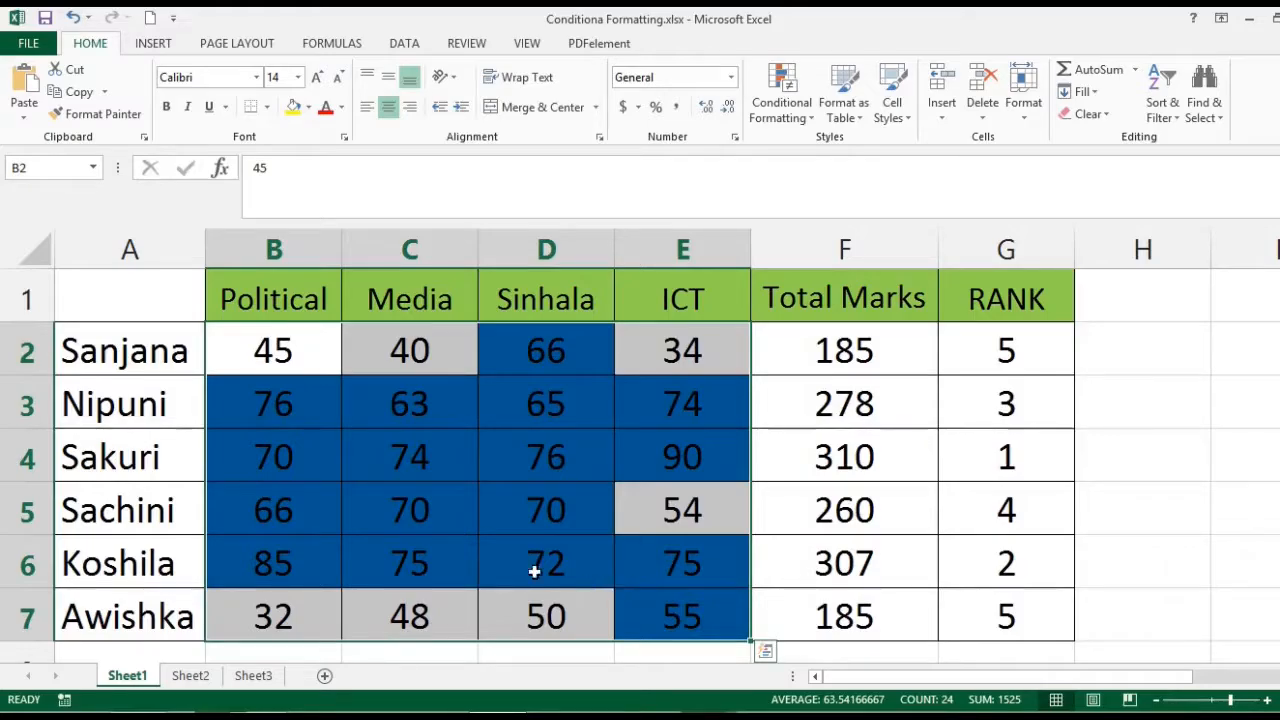
Step: Clear the conditional formatting rules from the entire sheet
left_click(807, 117)
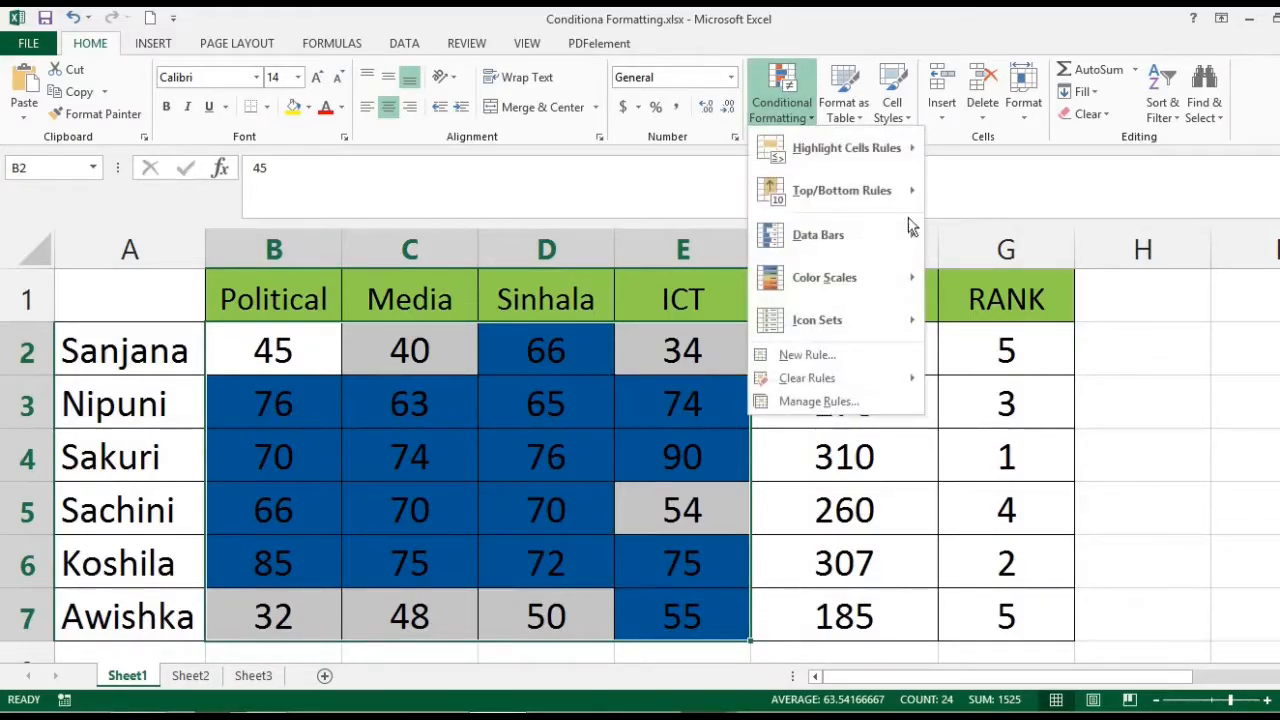
mouse_move(866, 390)
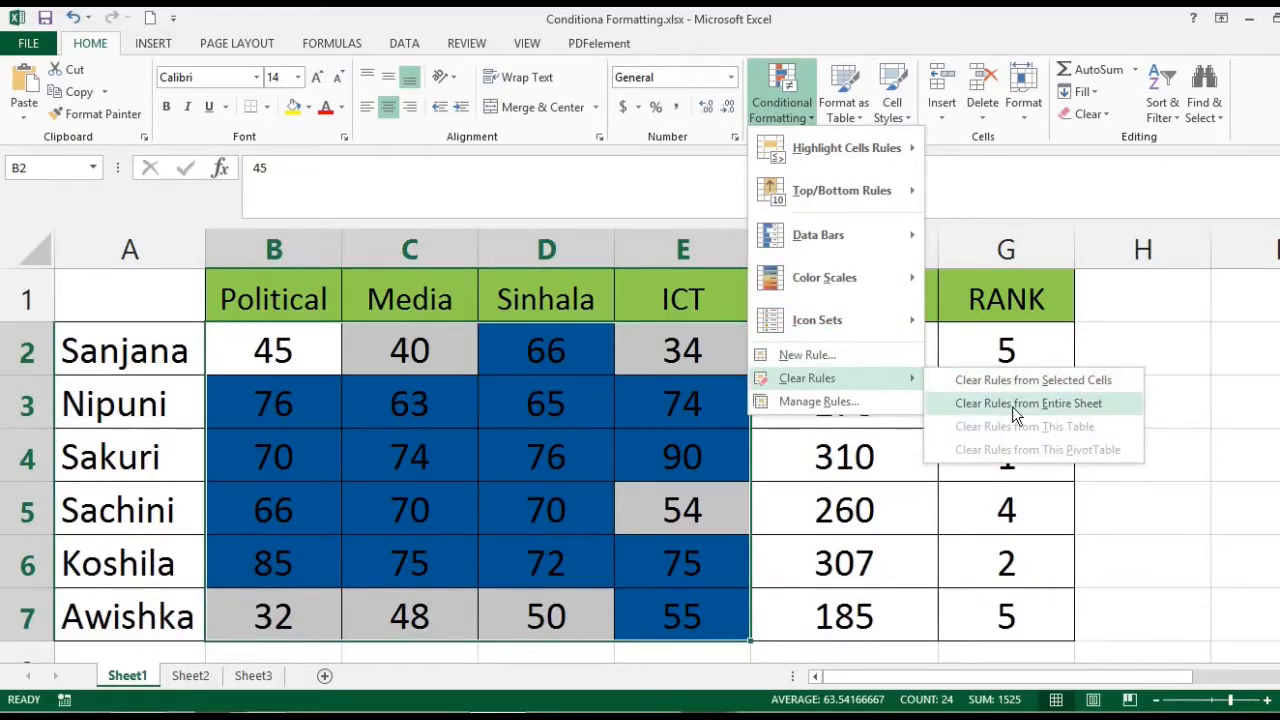
left_click(1012, 405)
left_click(541, 425)
Step: Start a new formatting rule for B2:E7 using the rule type Format only cells that contain
left_click_drag(263, 345, 663, 614)
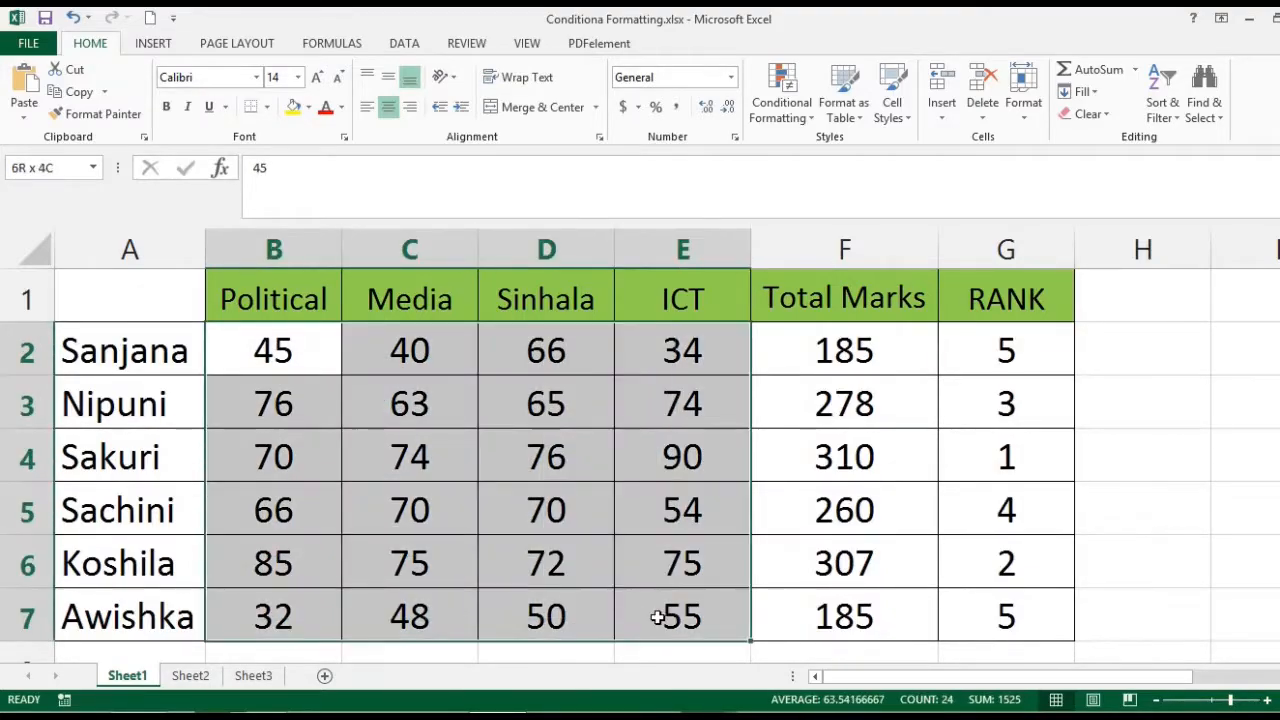
left_click(810, 116)
mouse_move(847, 240)
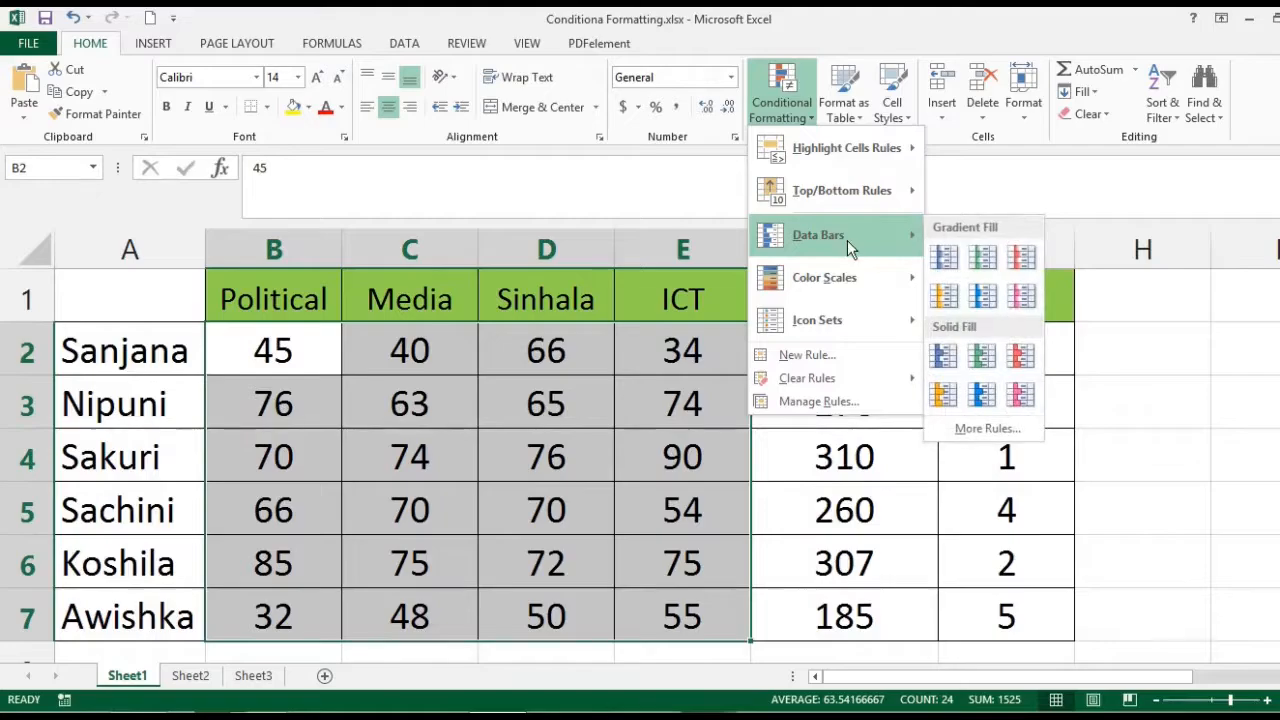
left_click(987, 428)
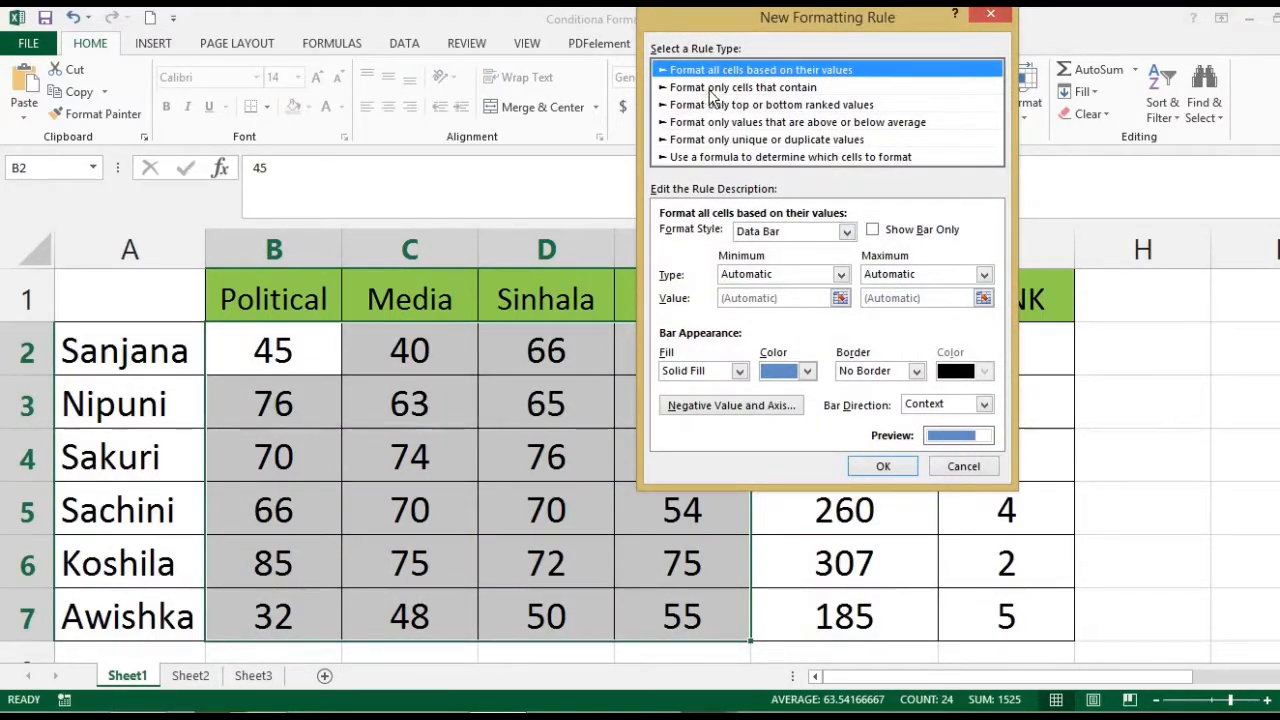
left_click(749, 90)
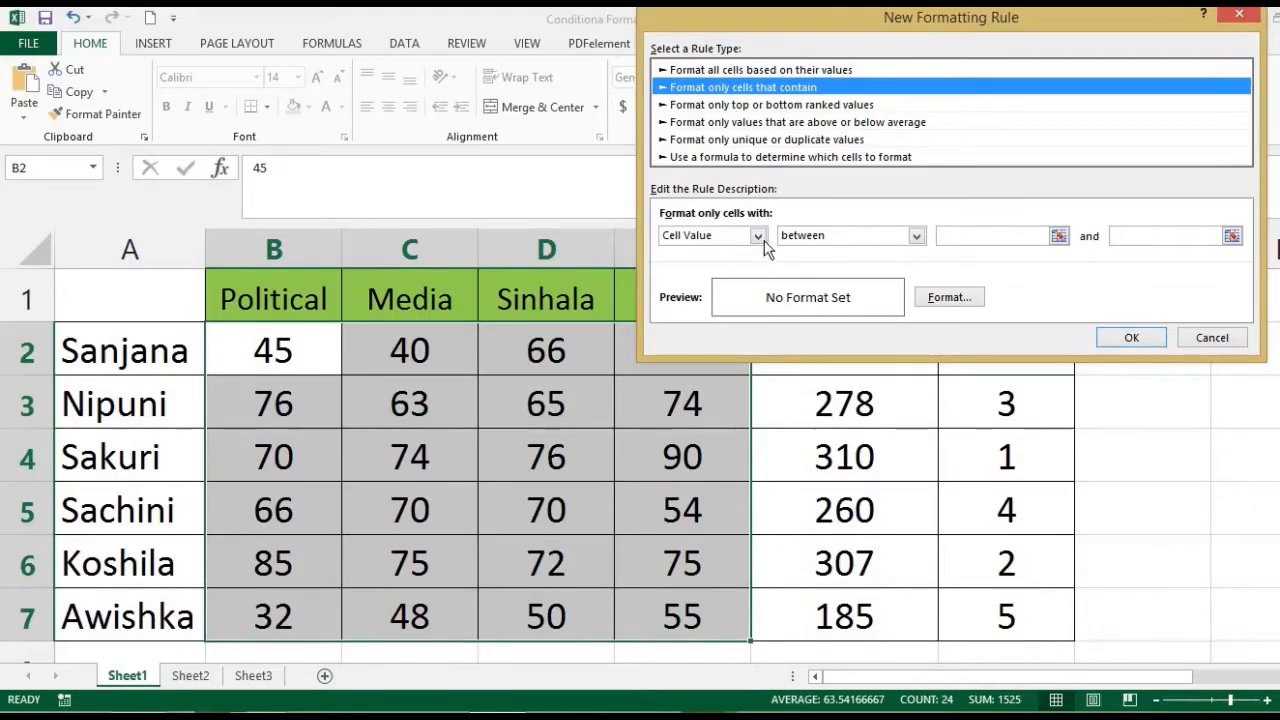
Step: Set the rule to cell values greater than 75 and apply it with a blue fill
left_click(915, 236)
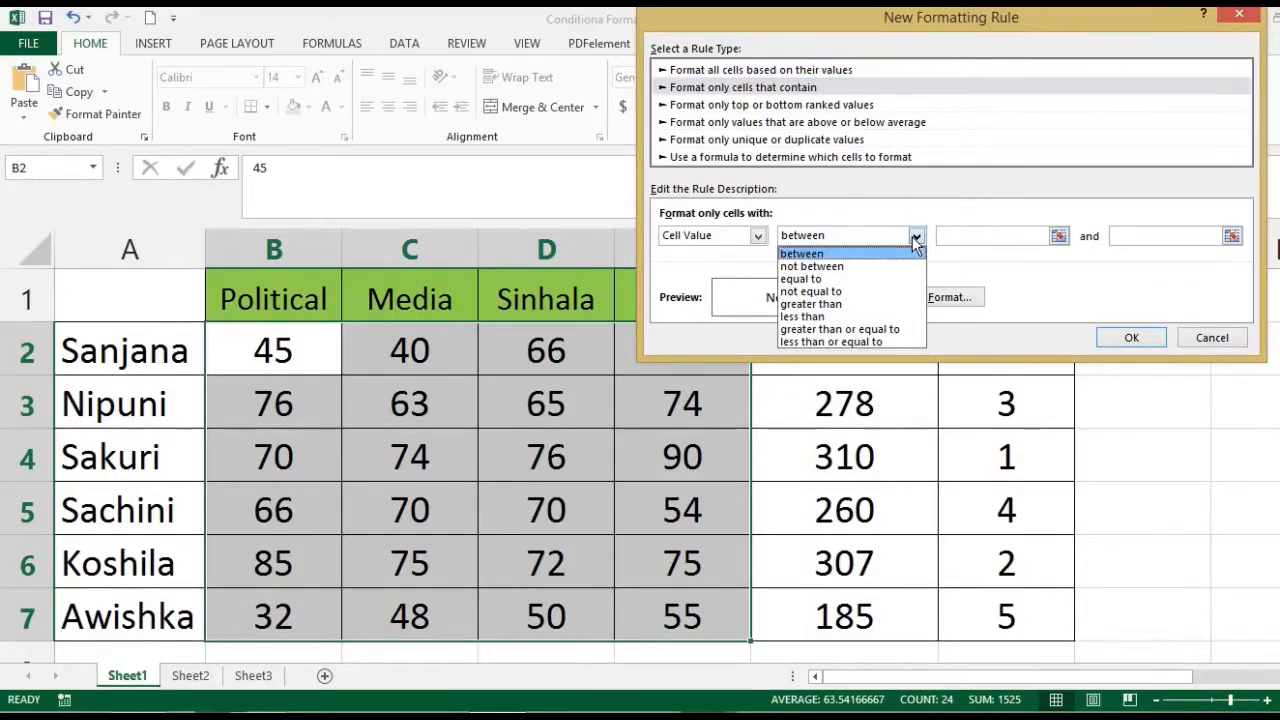
left_click(834, 306)
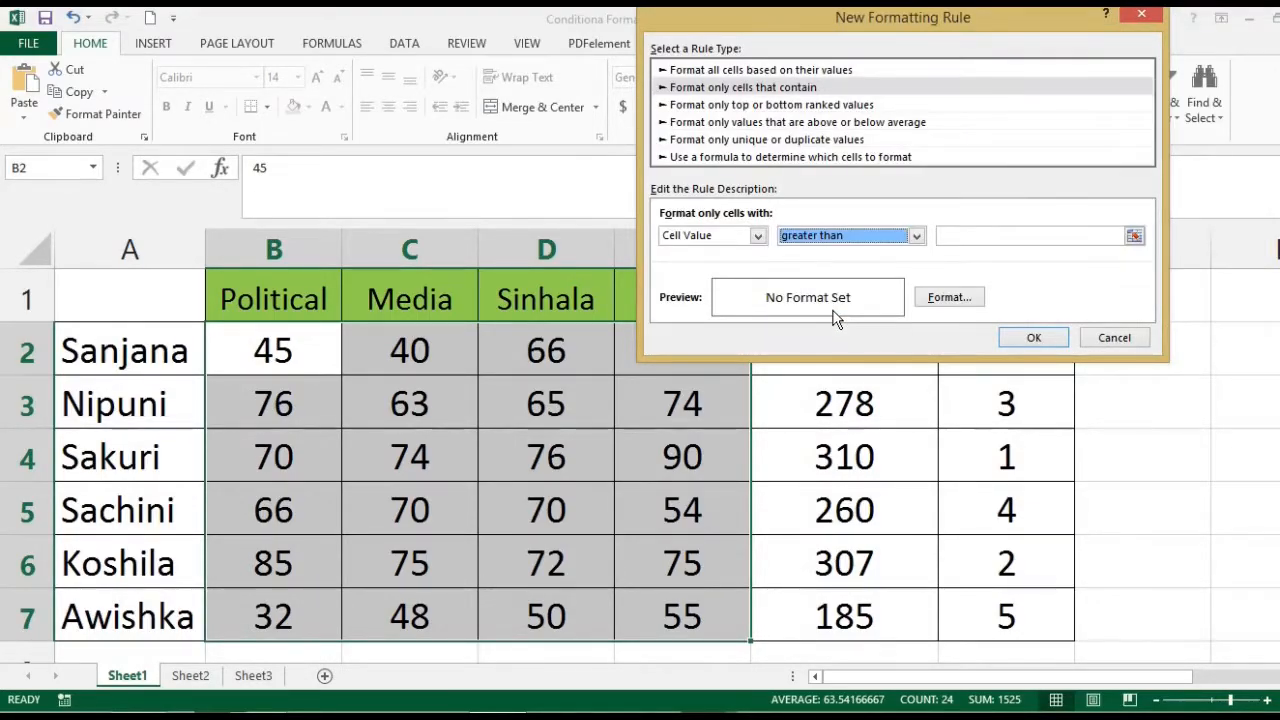
left_click(979, 238)
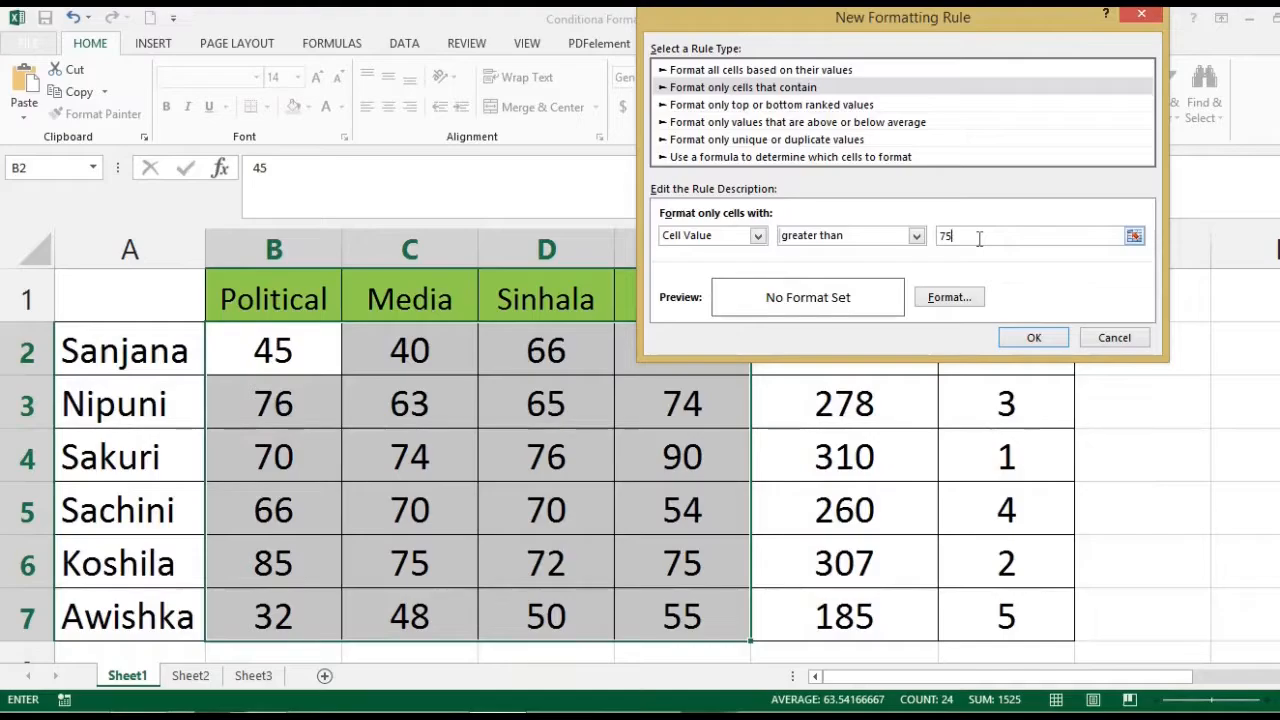
left_click(1030, 338)
Step: Review the marks highlighted by the greater than 75 rule and undo that rule
scroll(517, 469, "down", 1)
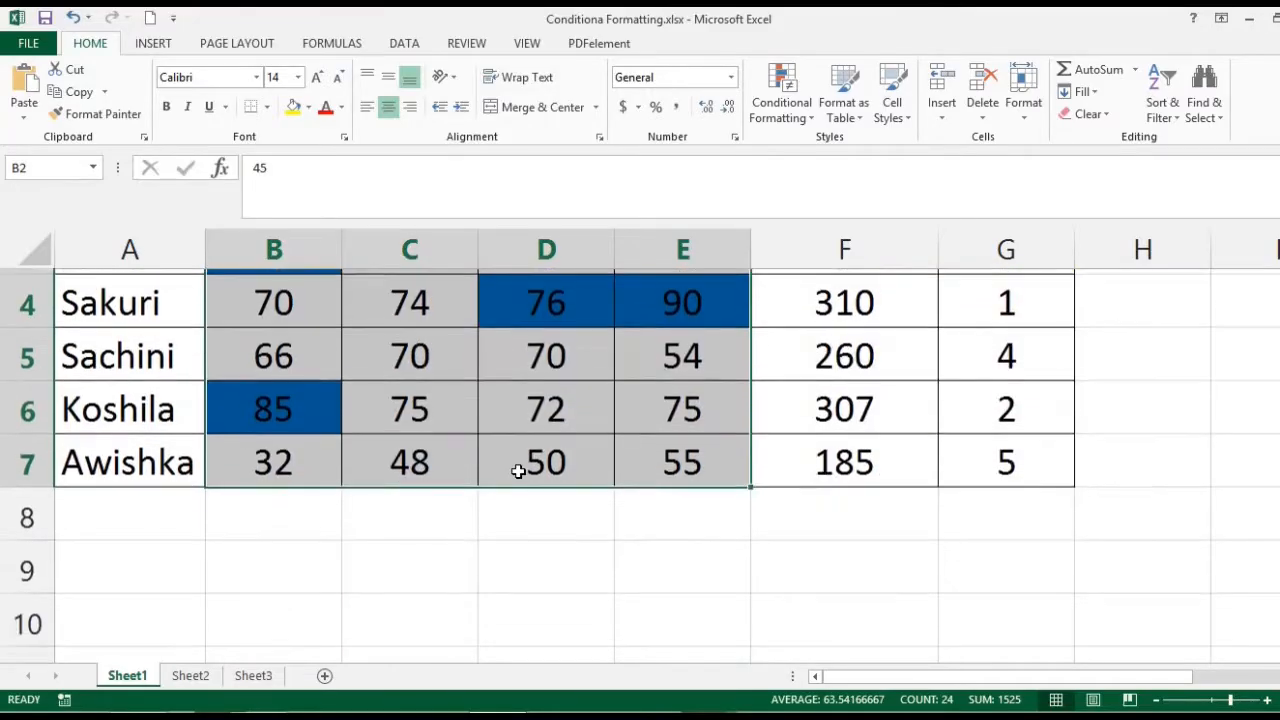
scroll(531, 480, "up", 1)
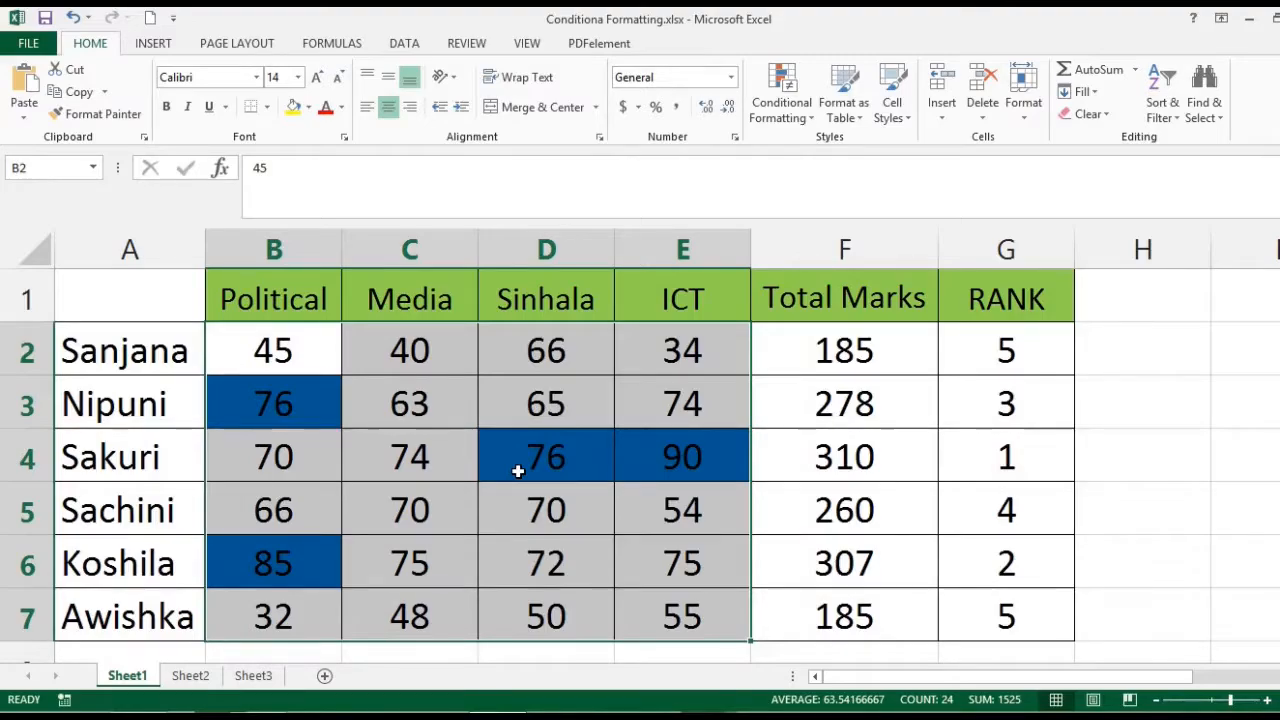
scroll(517, 469, "down", 1)
scroll(517, 466, "up", 1)
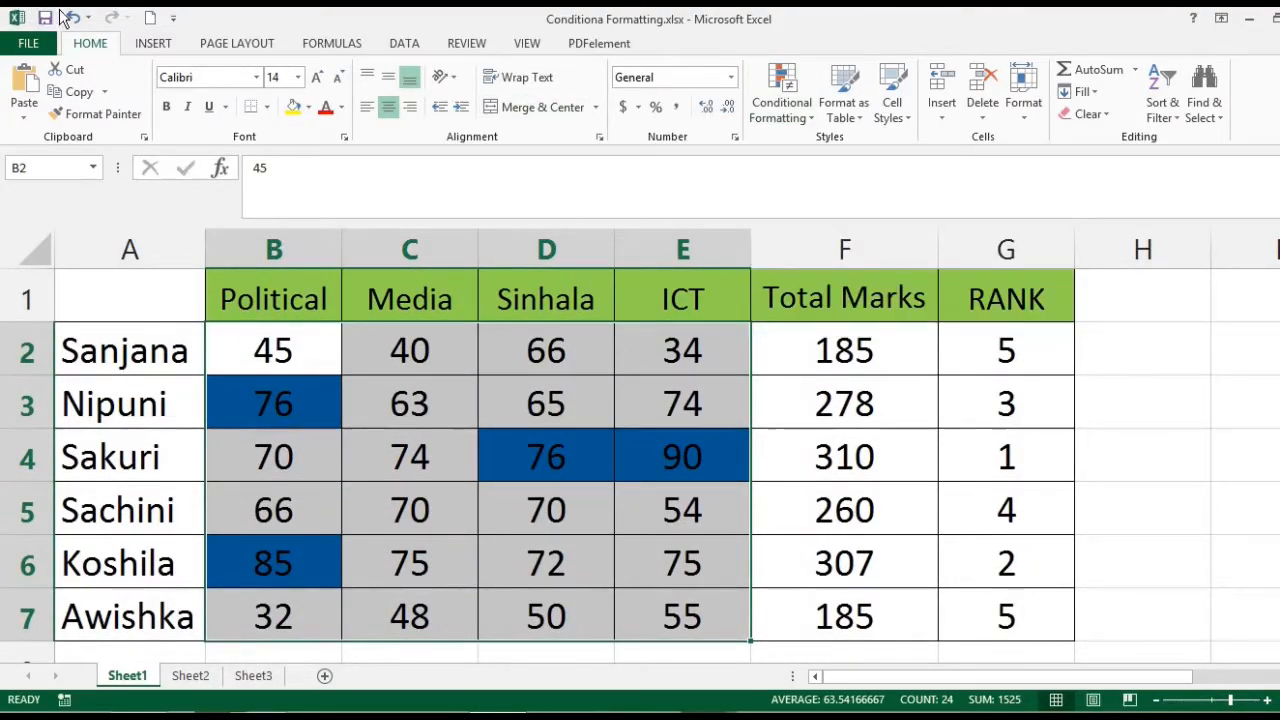
left_click(70, 19)
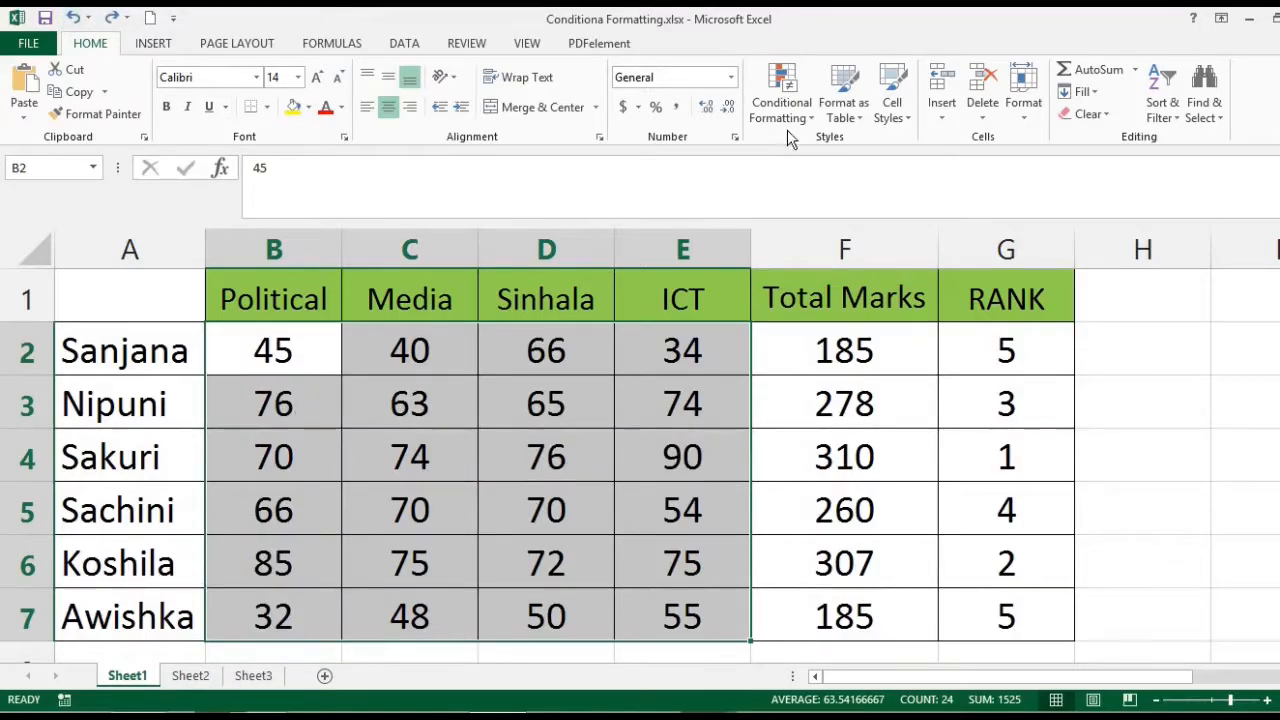
Step: Apply blue gradient fill data bars to the subject marks in B2:E7
left_click(782, 98)
mouse_move(830, 257)
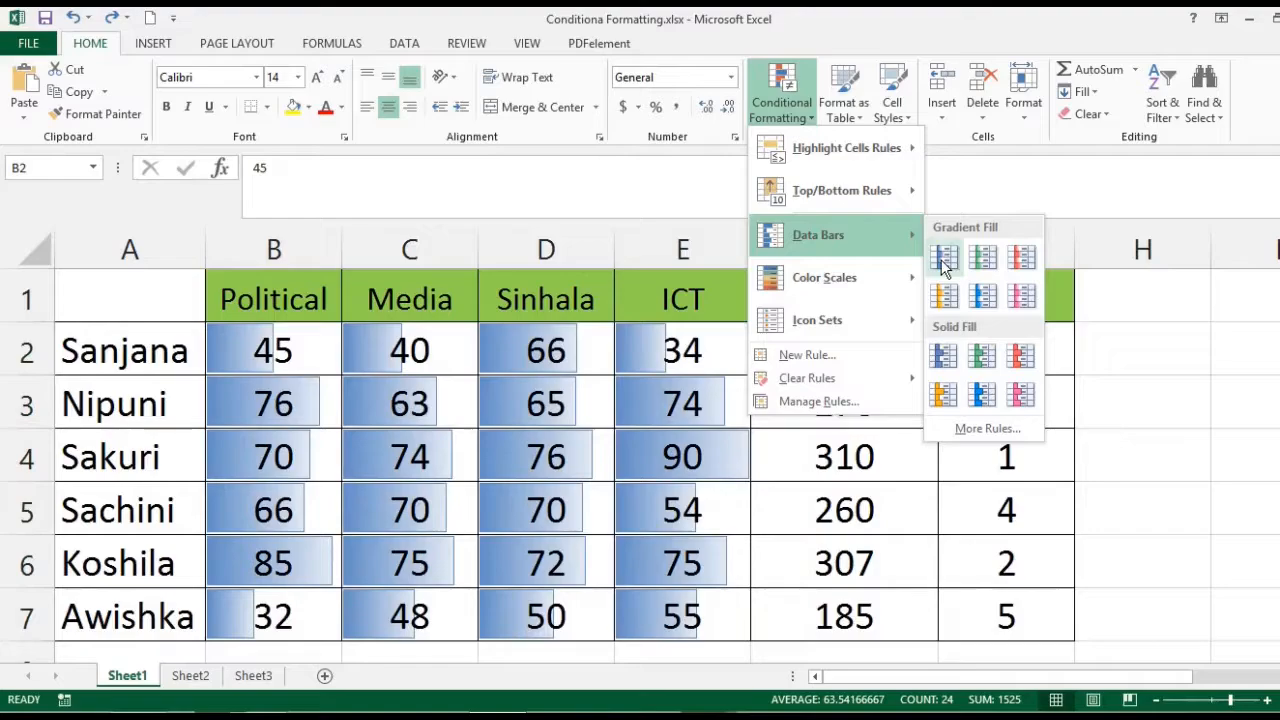
left_click(943, 258)
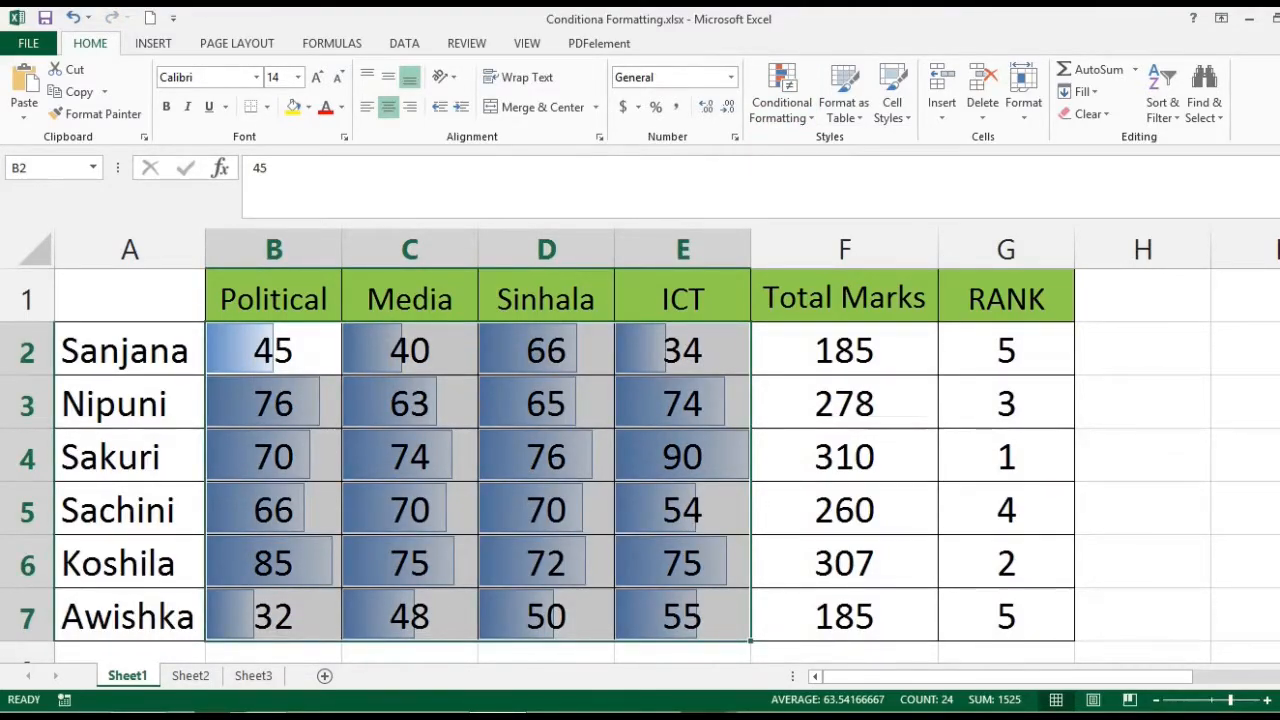
scroll(640, 466, "down", 1)
scroll(640, 466, "up", 1)
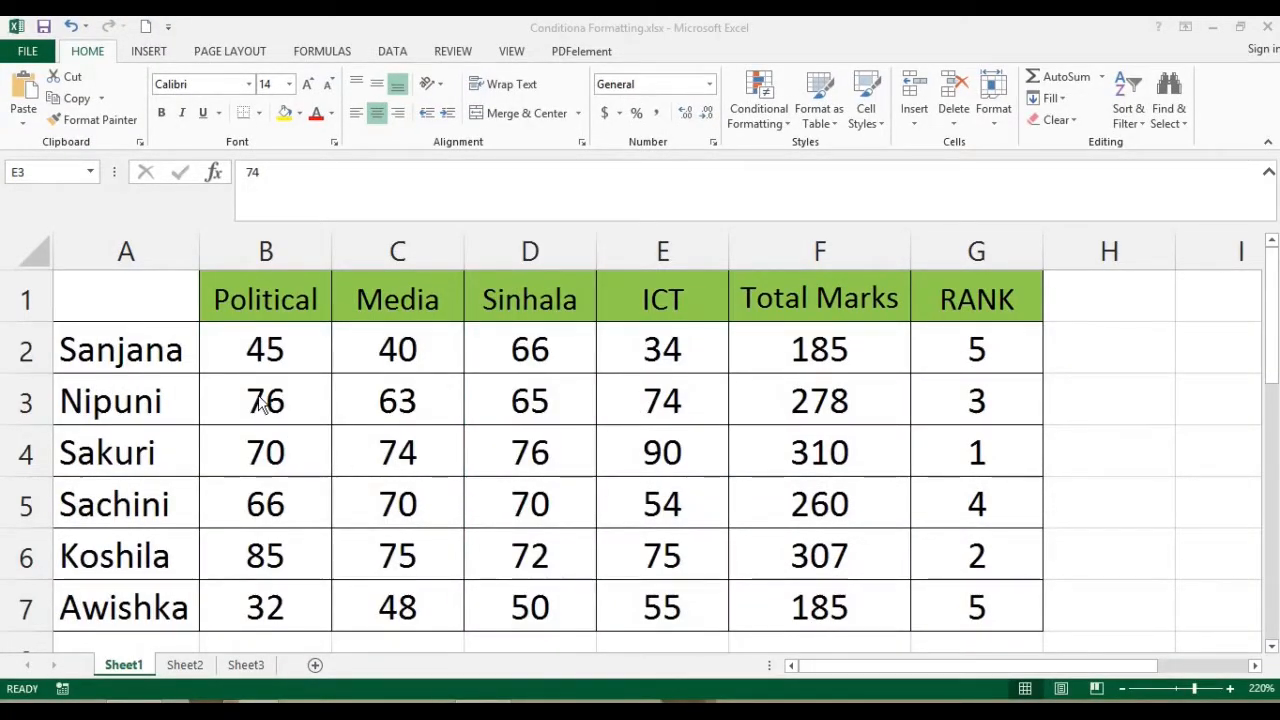
Step: Start a custom data bar rule for the subject marks in B2:E7
left_click(237, 345)
left_click_drag(250, 348, 640, 617)
left_click(797, 128)
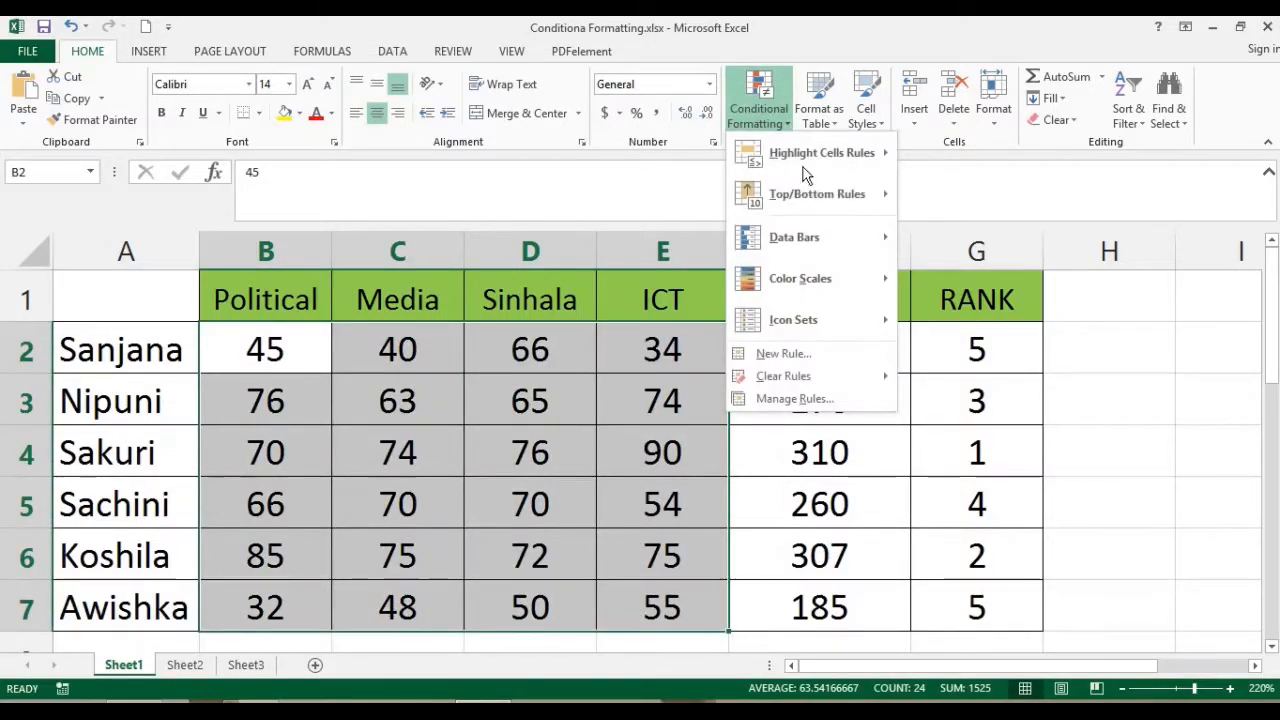
mouse_move(831, 235)
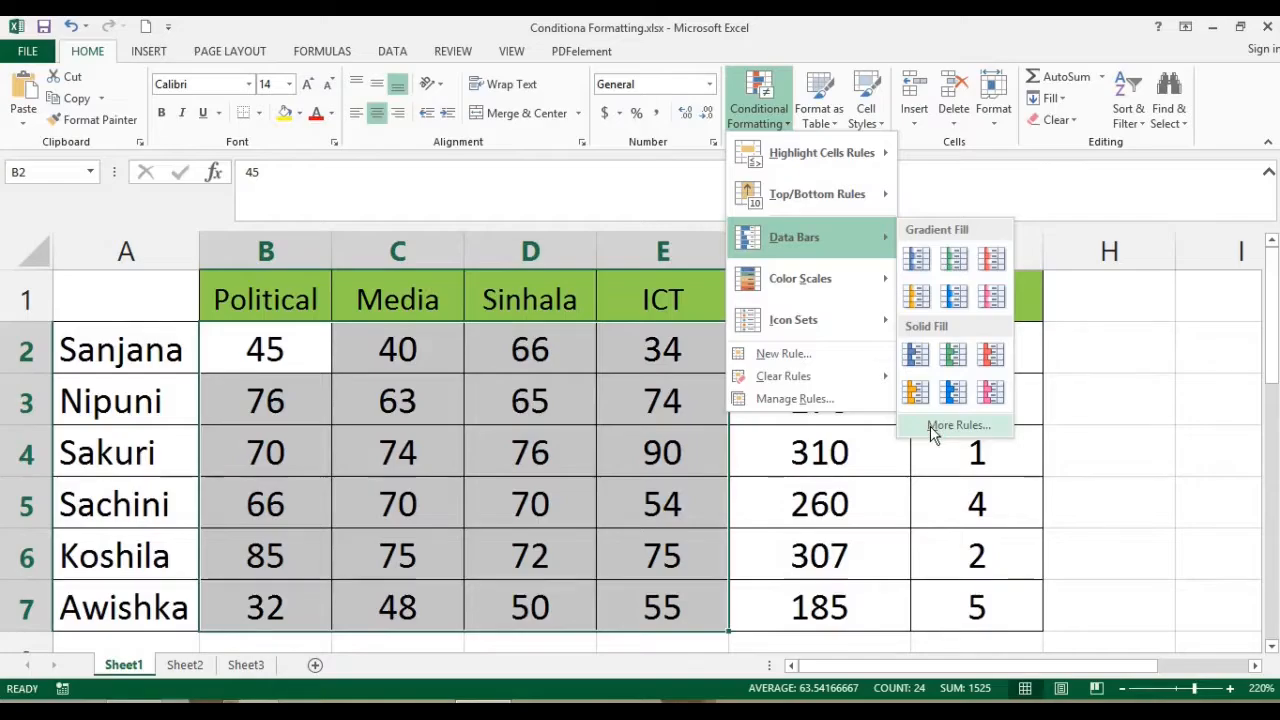
left_click(930, 426)
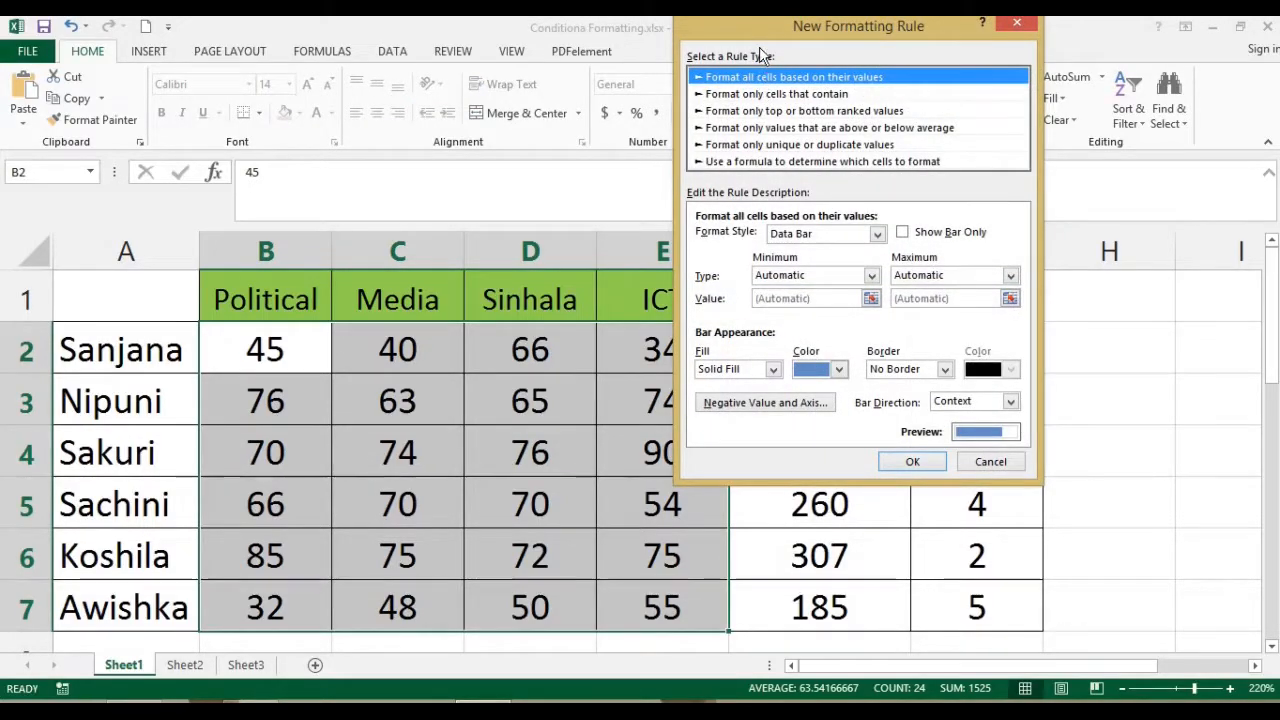
mouse_move(731, 30)
left_mouse_down()
mouse_move(663, 37)
mouse_move(736, 37)
left_mouse_up()
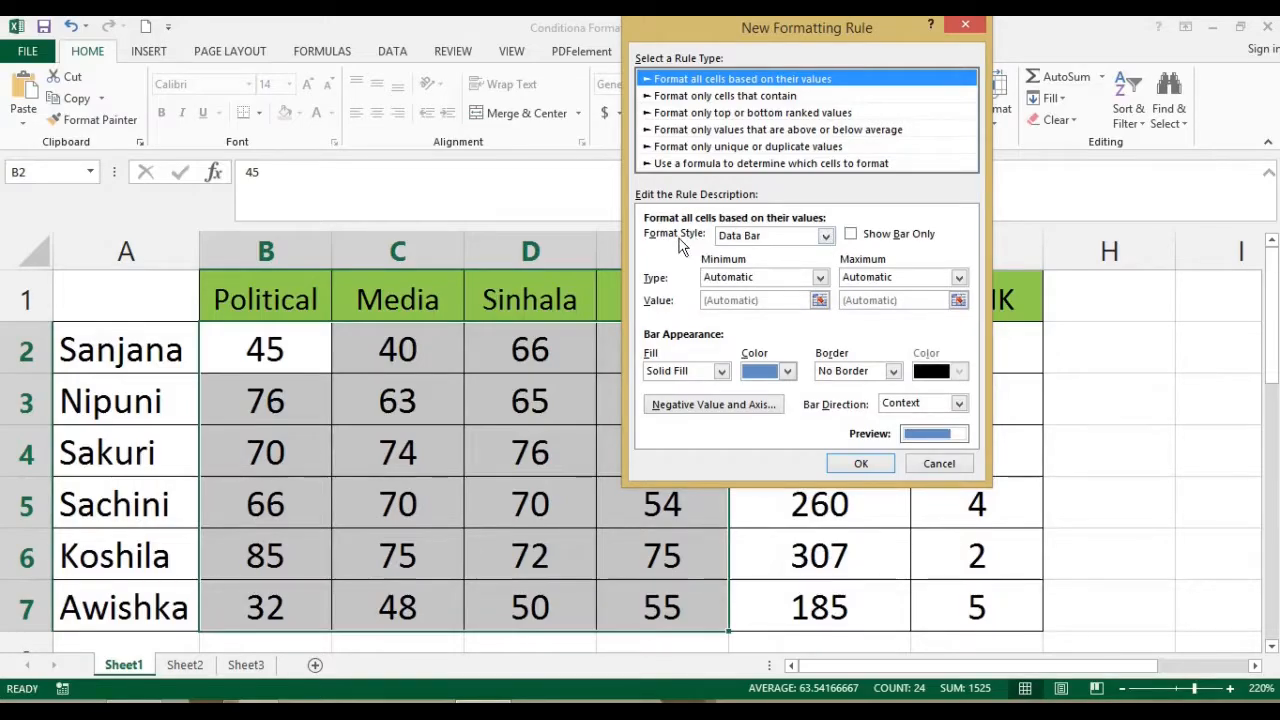
Step: Set the data bar's minimum and maximum types to Number, with values 55 and 100
left_click(733, 280)
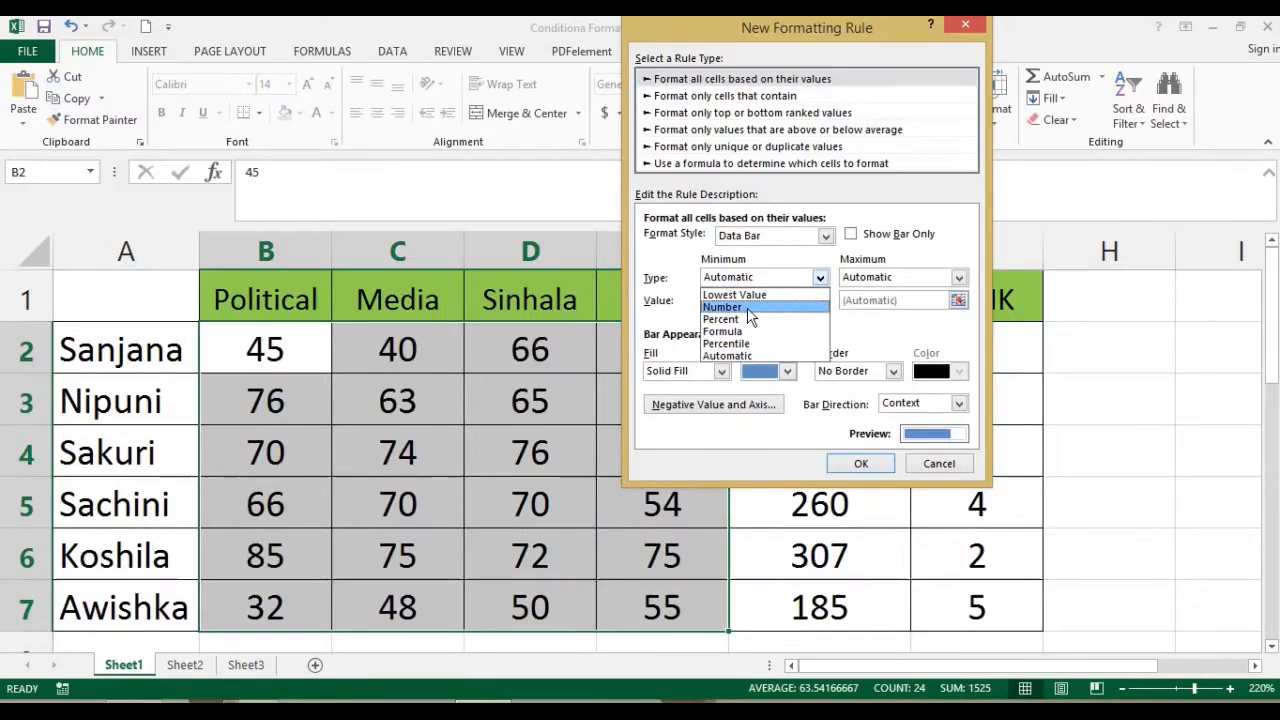
left_click(722, 307)
left_click(869, 284)
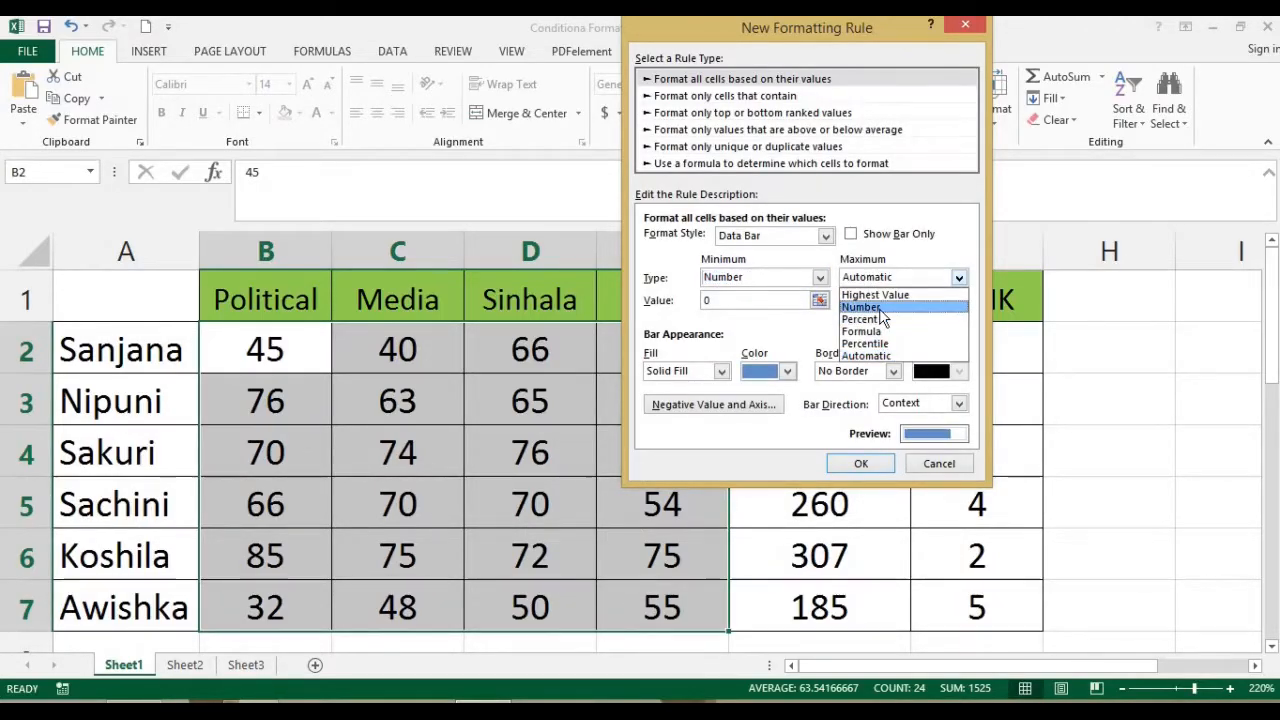
left_click(885, 311)
left_click(726, 300)
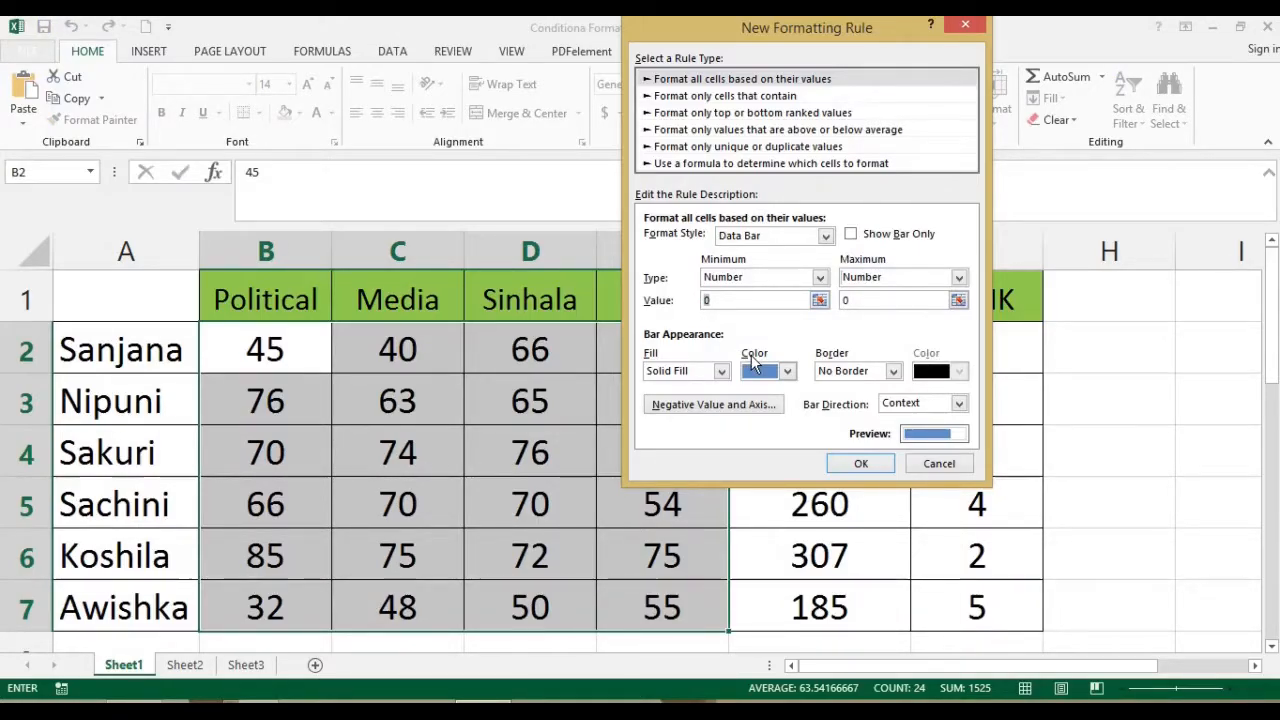
type("55")
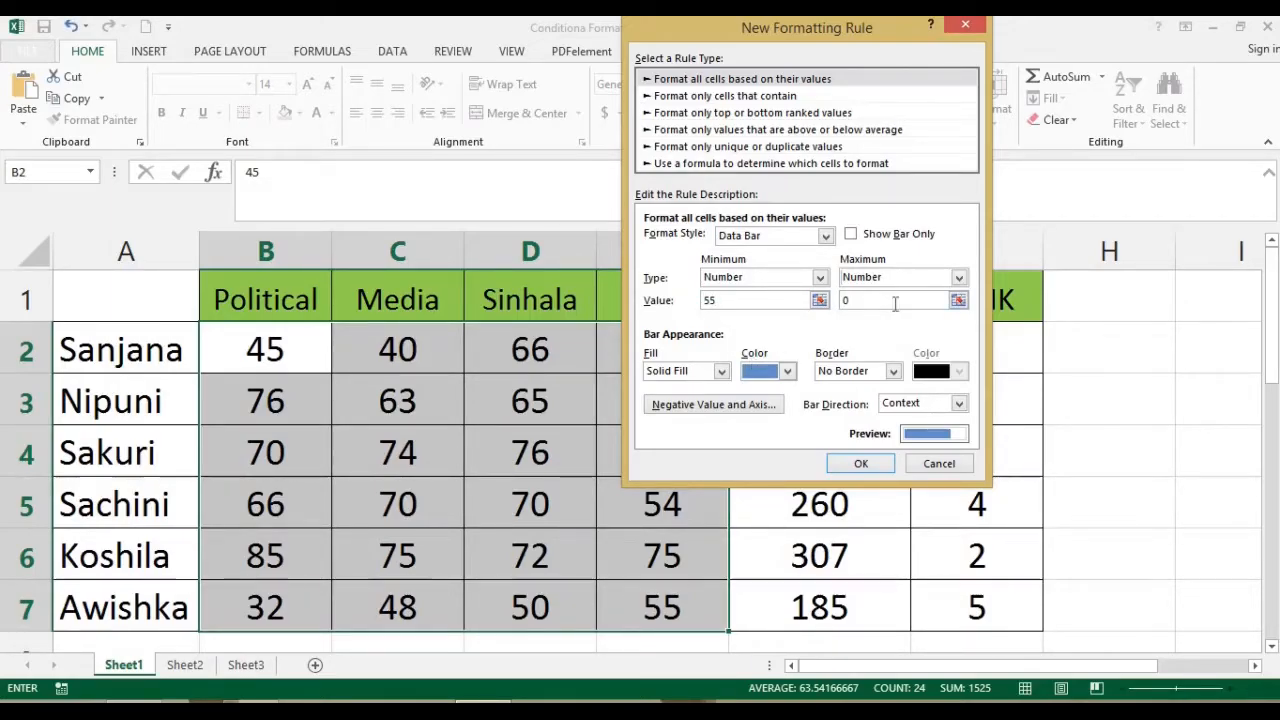
double_click(845, 300)
type("100")
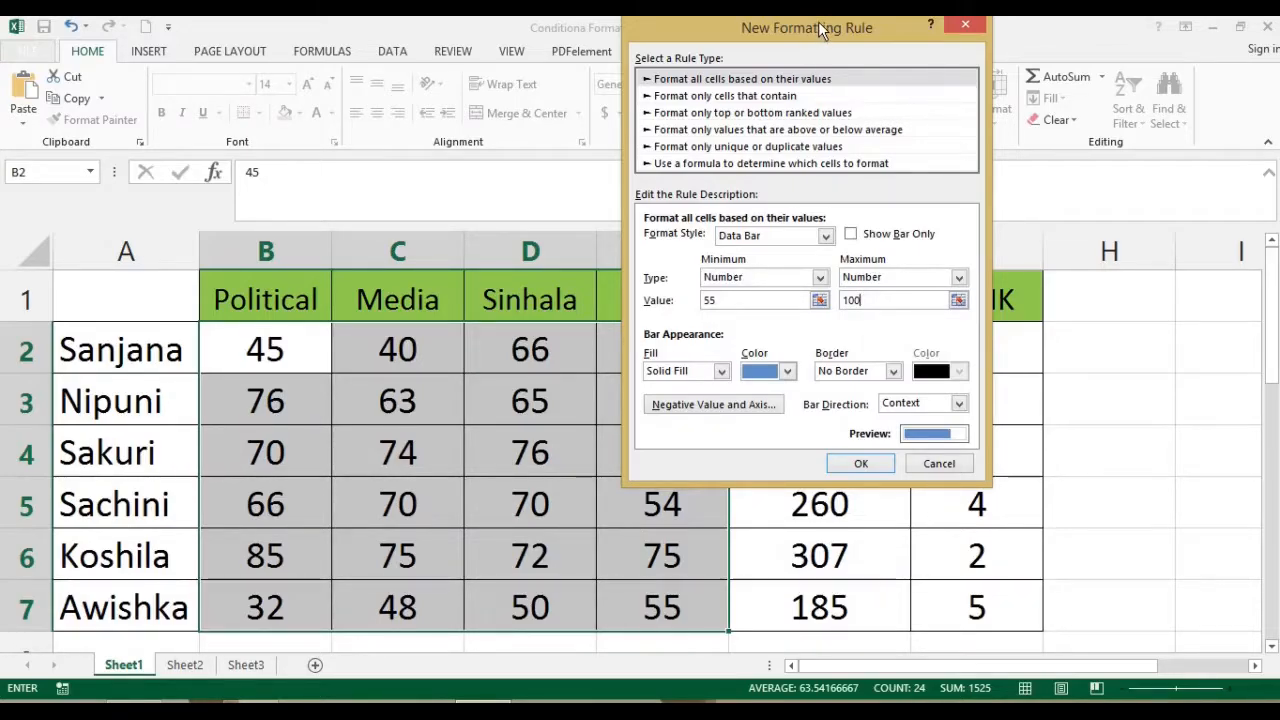
Step: Keep the solid blue bar appearance and apply the data bar rule to the marks
left_click_drag(818, 26, 941, 29)
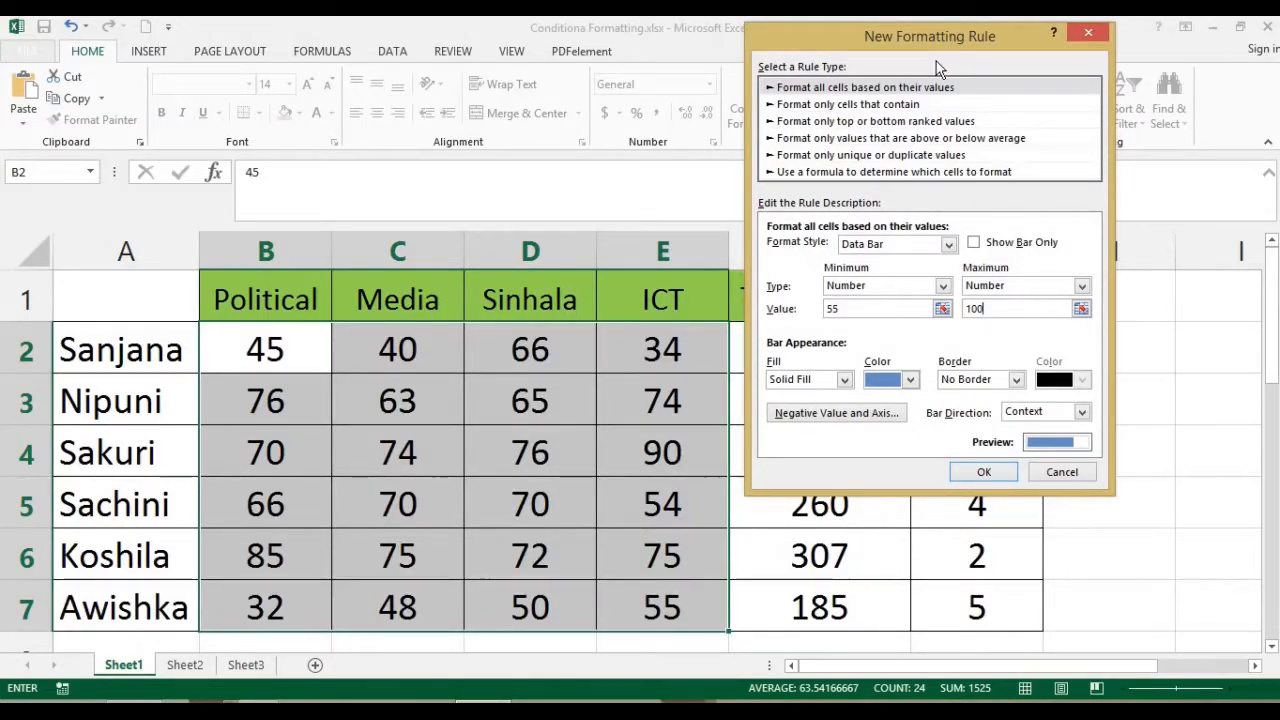
left_click(910, 380)
left_click(911, 383)
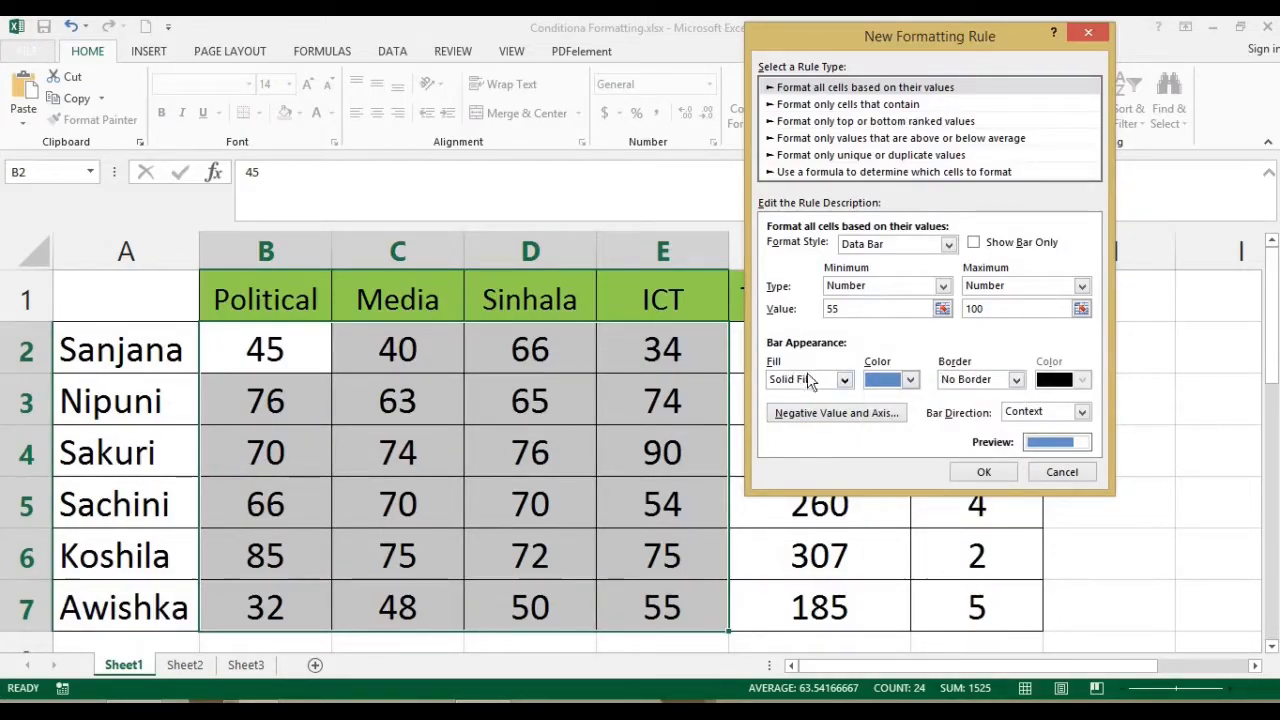
left_click(975, 472)
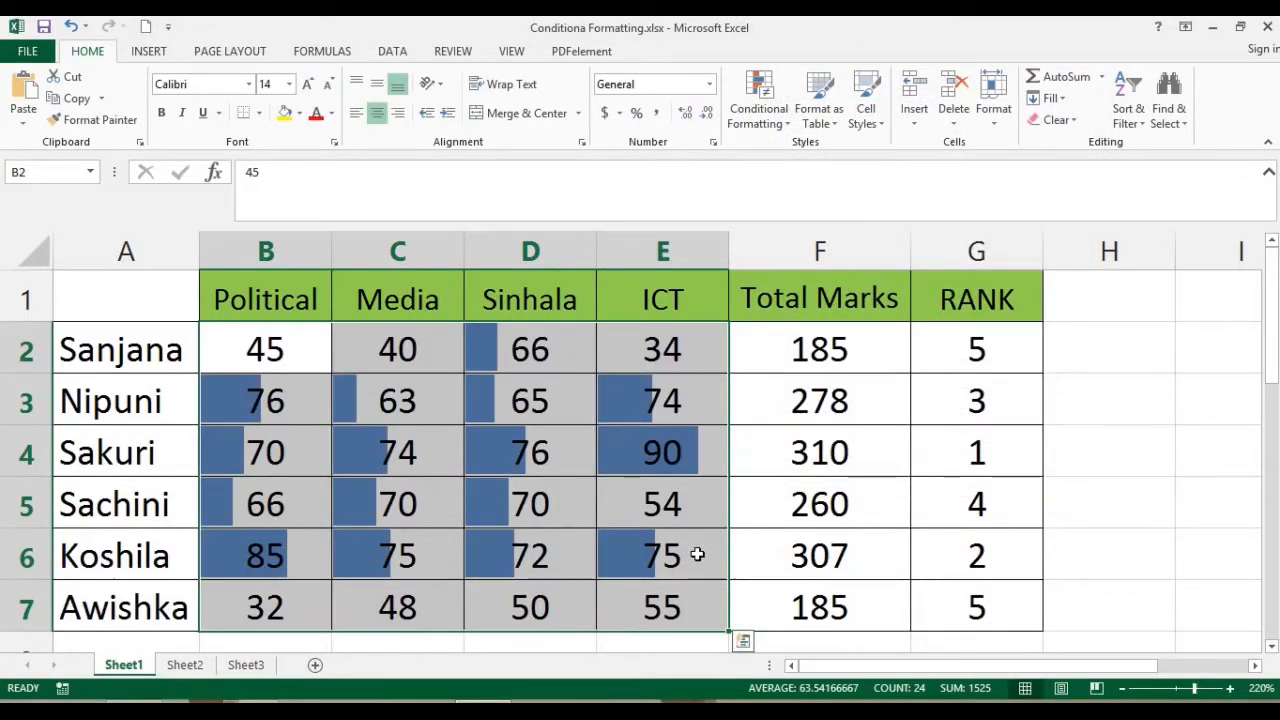
left_click_drag(1268, 357, 1272, 350)
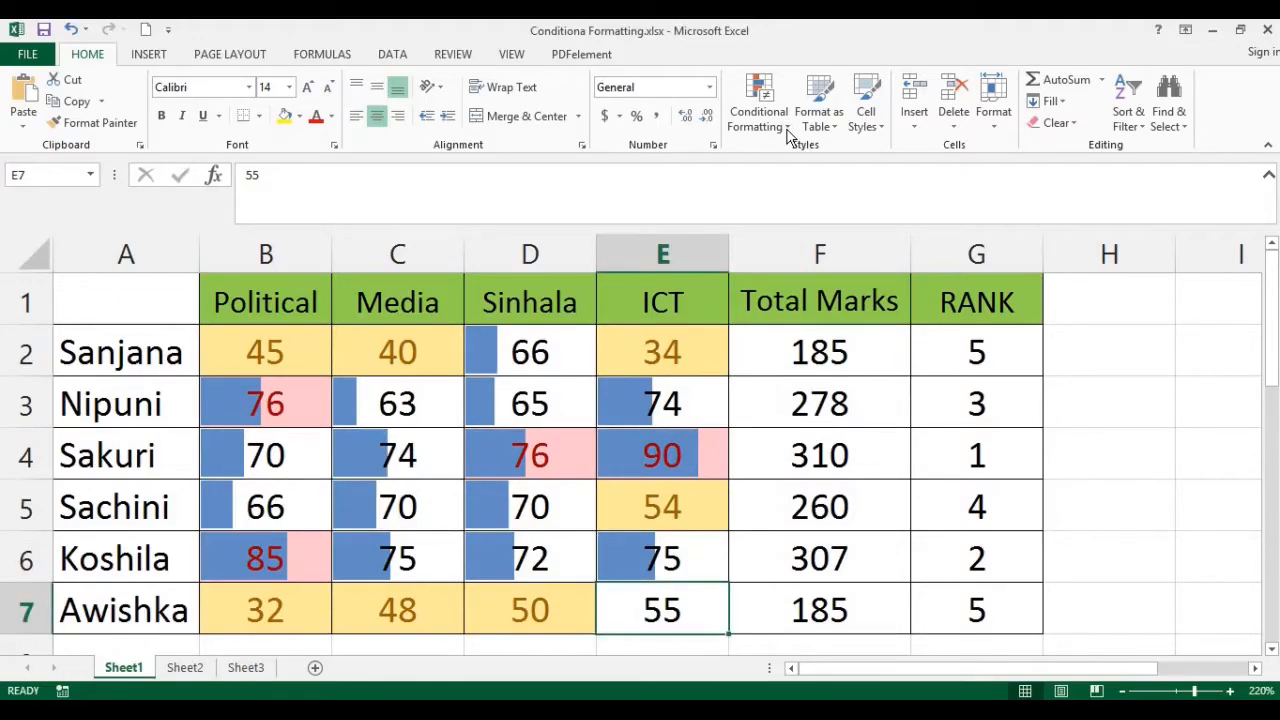
Step: Open the conditional formatting rules manager and examine the less than 55, greater than 75 and data bar rules
left_click(787, 128)
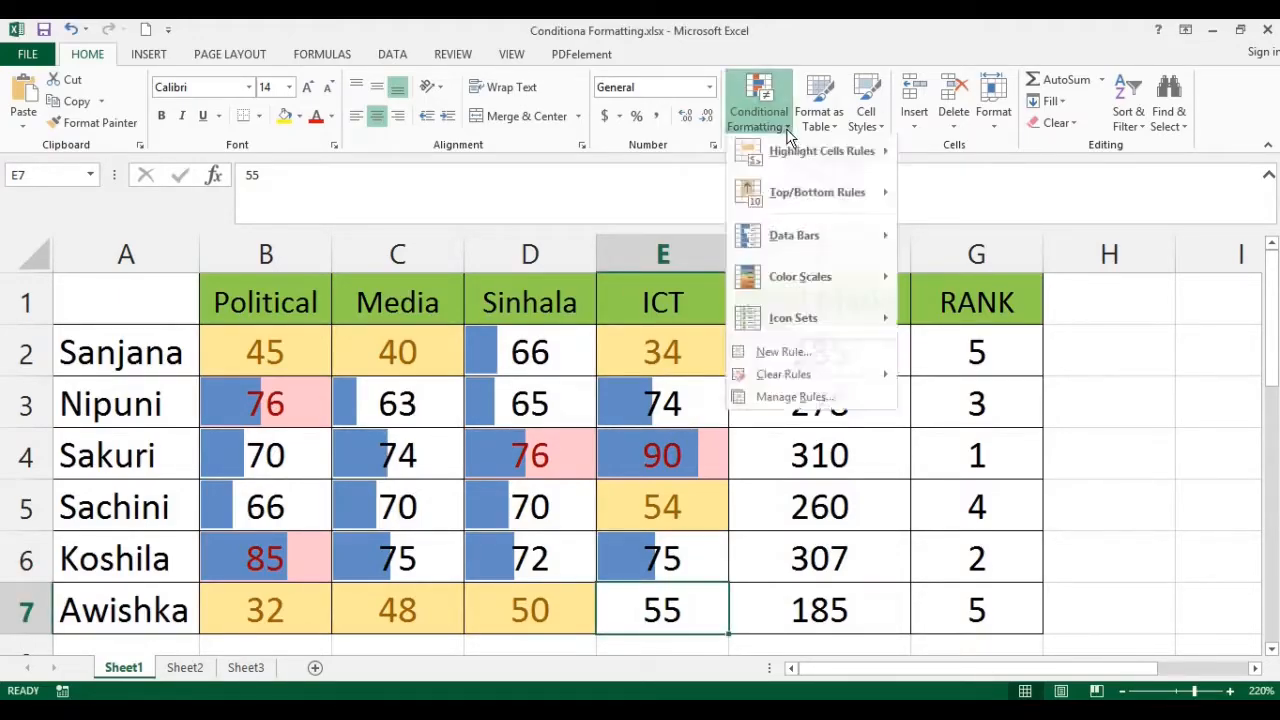
left_click(775, 402)
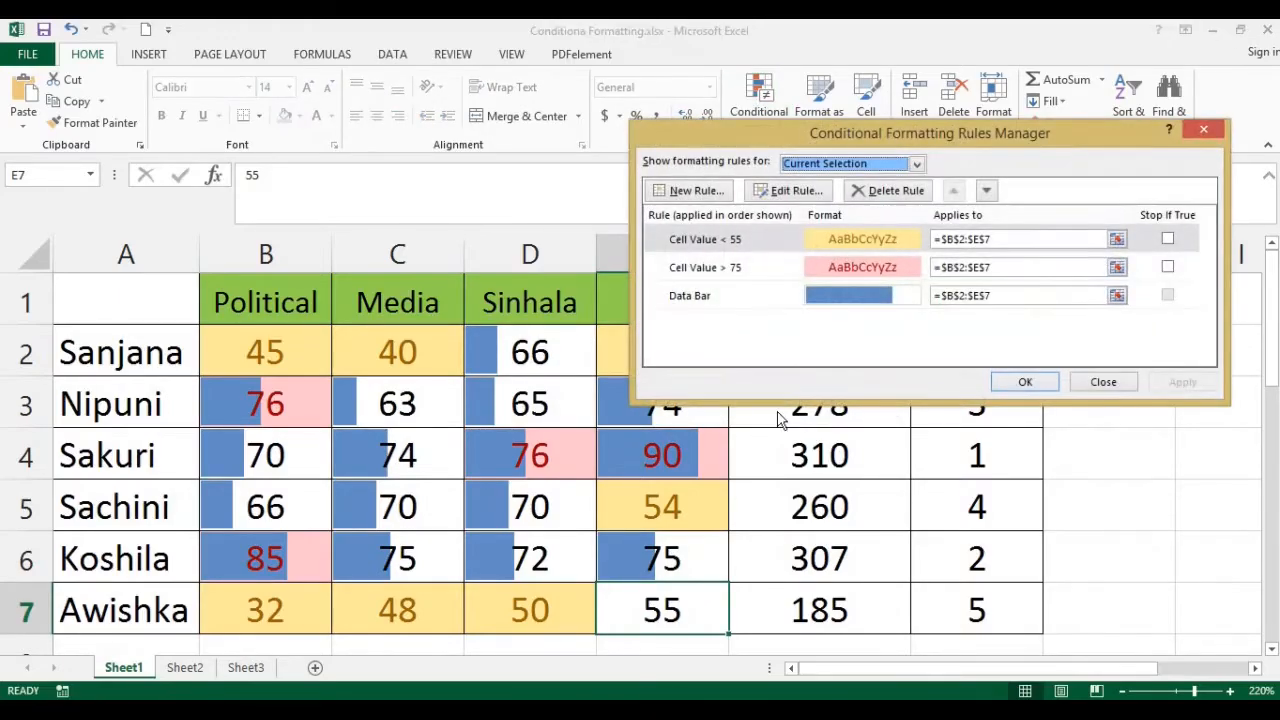
left_click_drag(963, 128, 899, 122)
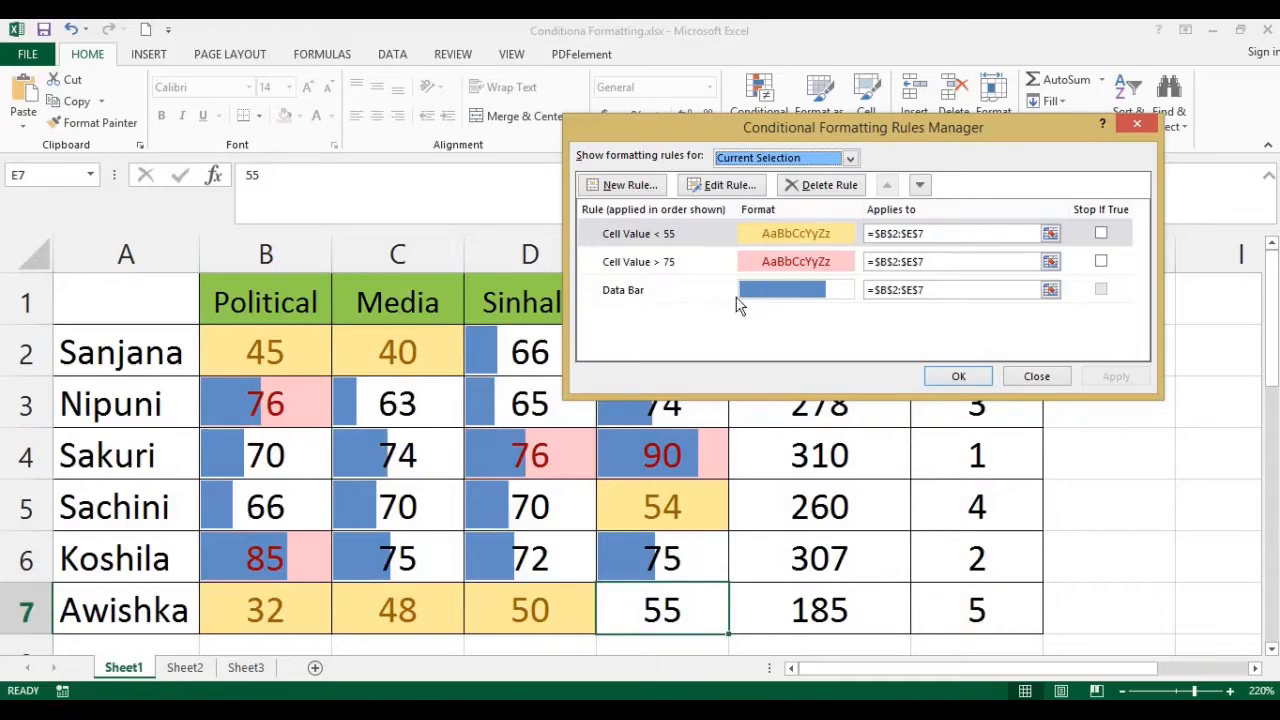
left_click(668, 235)
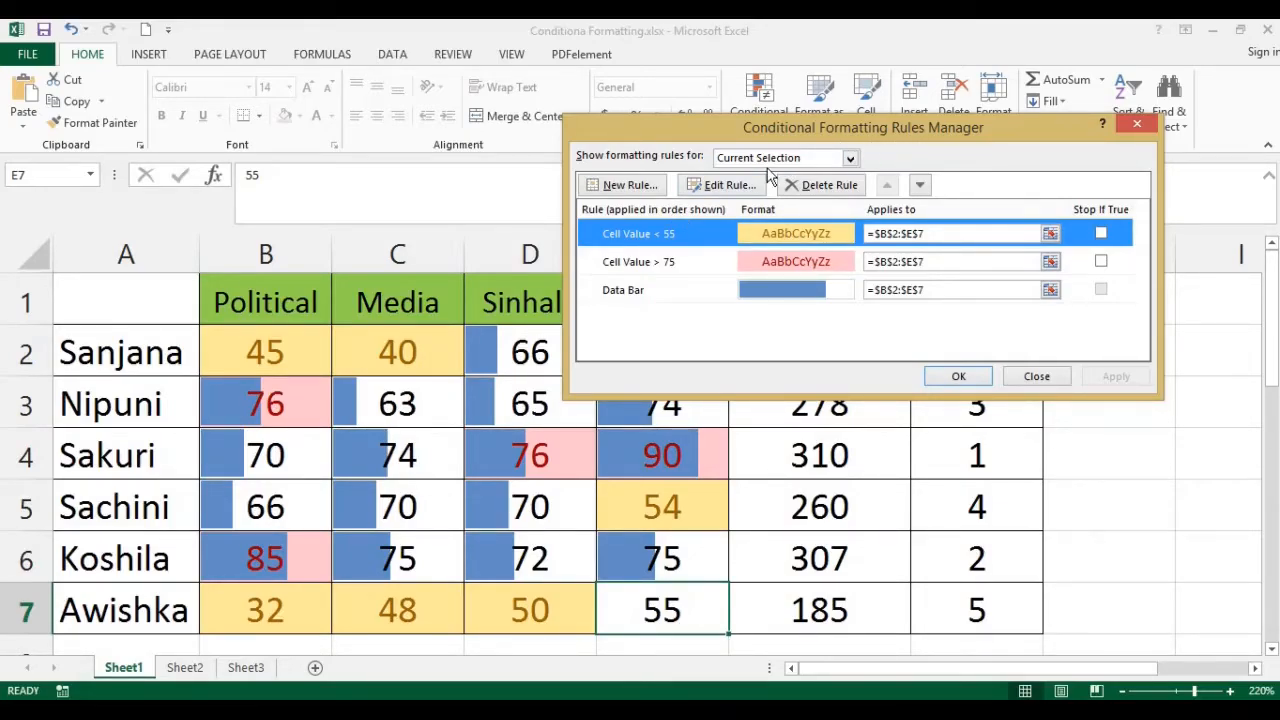
left_click(618, 265)
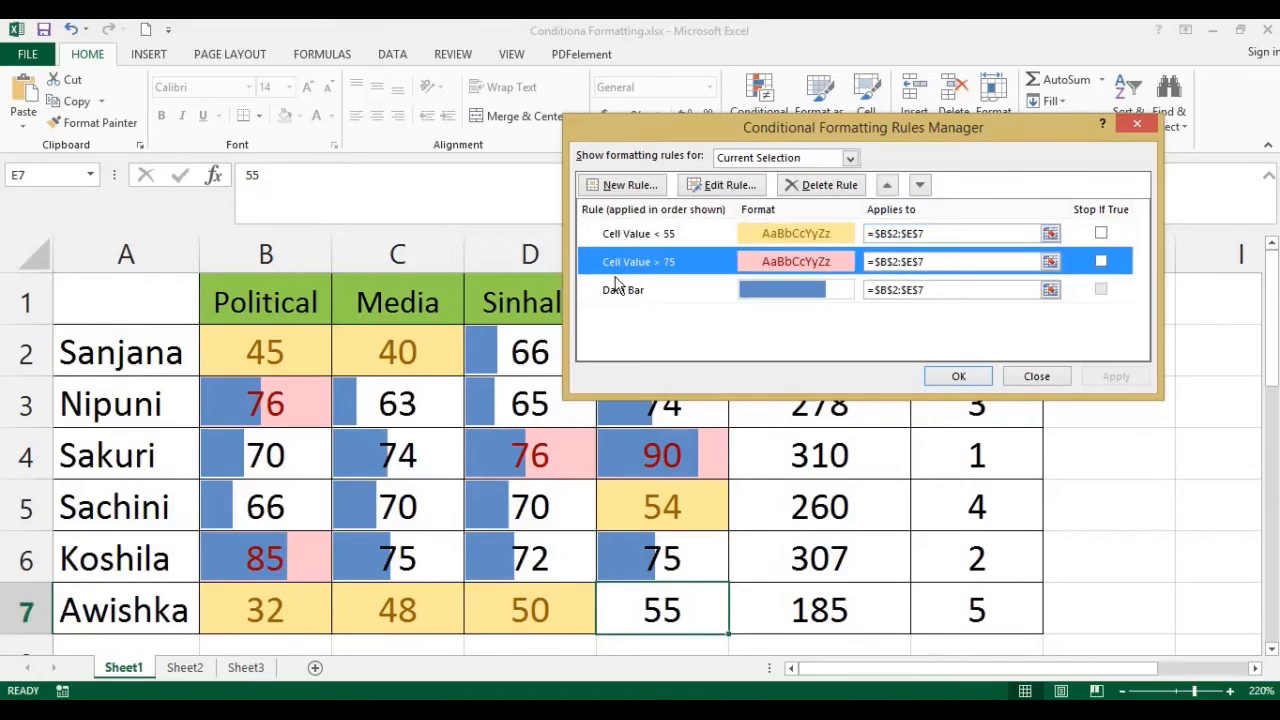
left_click(612, 290)
Step: Open the less than 55 rule for editing to examine its settings, and close it without changes
left_click(633, 264)
left_click(660, 236)
left_click(727, 186)
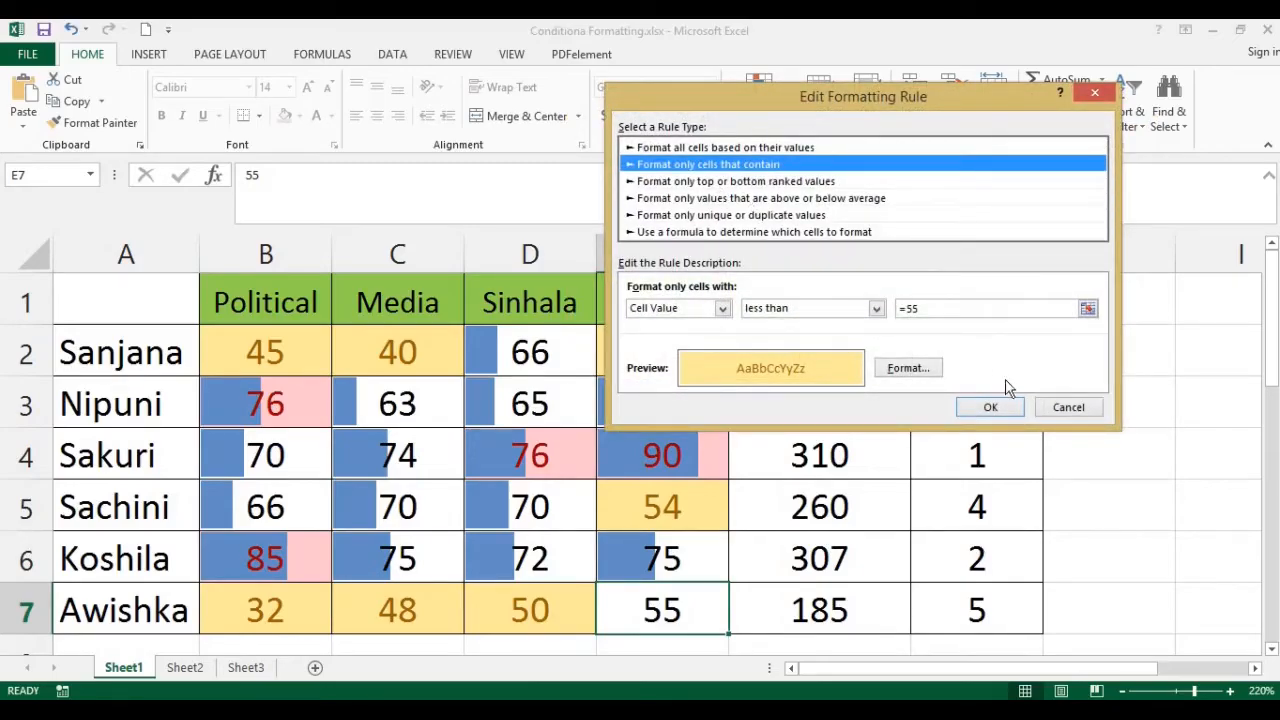
left_click(1066, 407)
Step: Delete the data bar rule from B2:E7, keep the less than 55 and greater than 75 rules, and apply the change
left_click(632, 290)
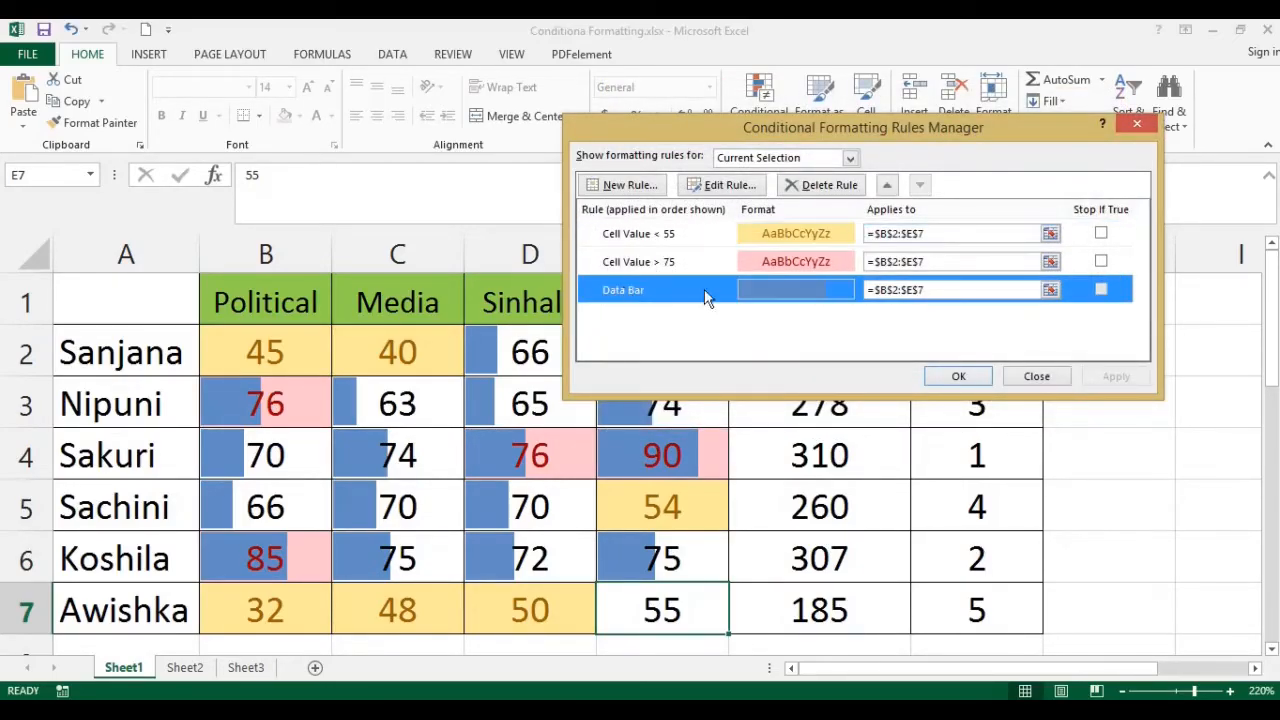
left_click(822, 185)
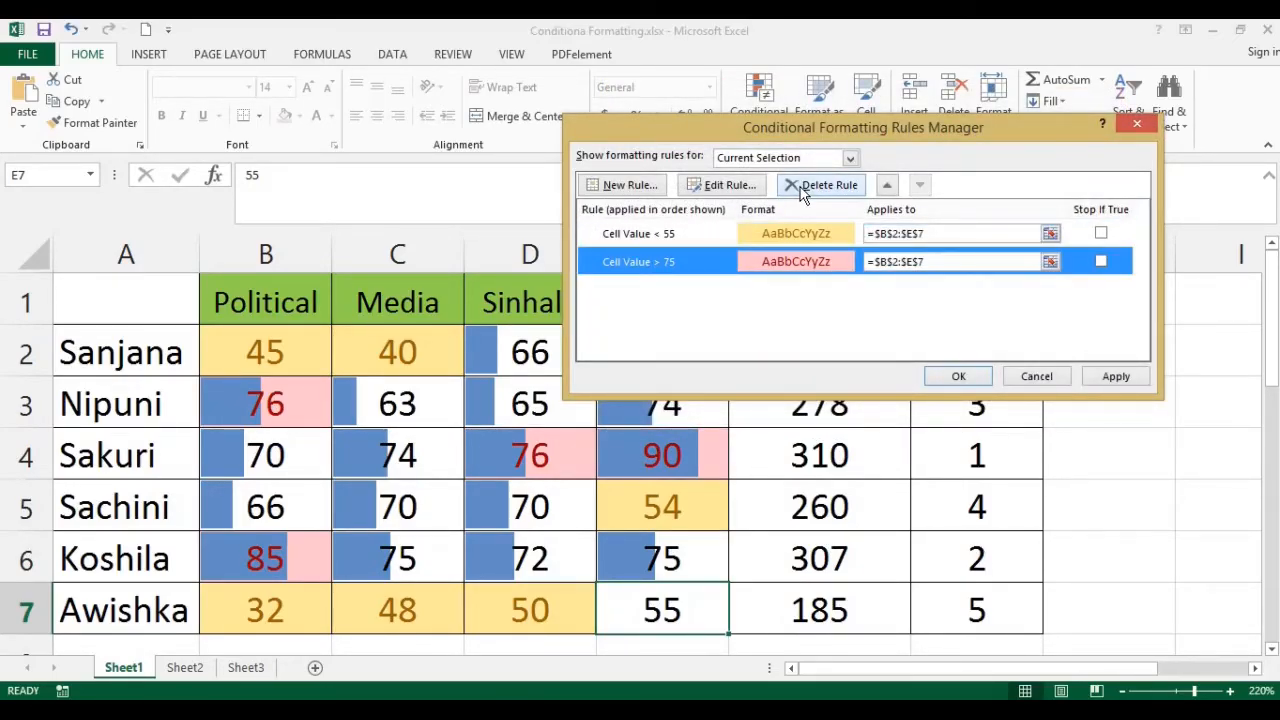
left_click(649, 234)
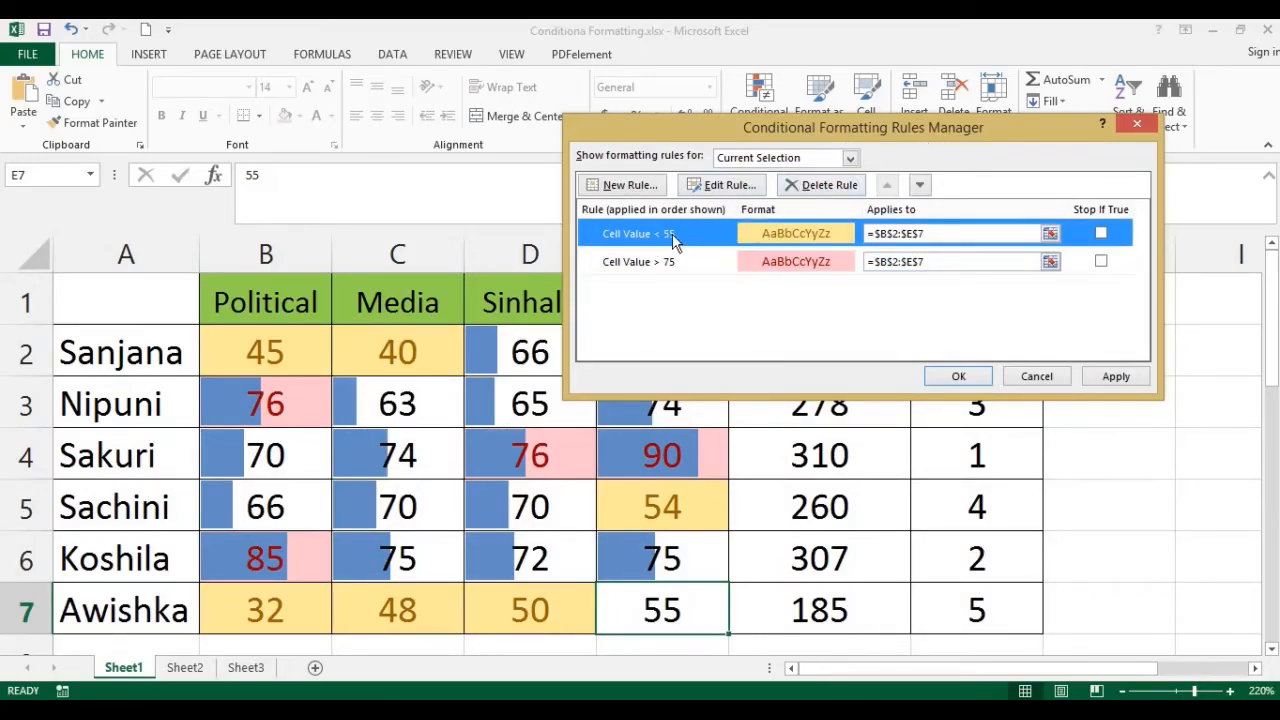
left_click(659, 264)
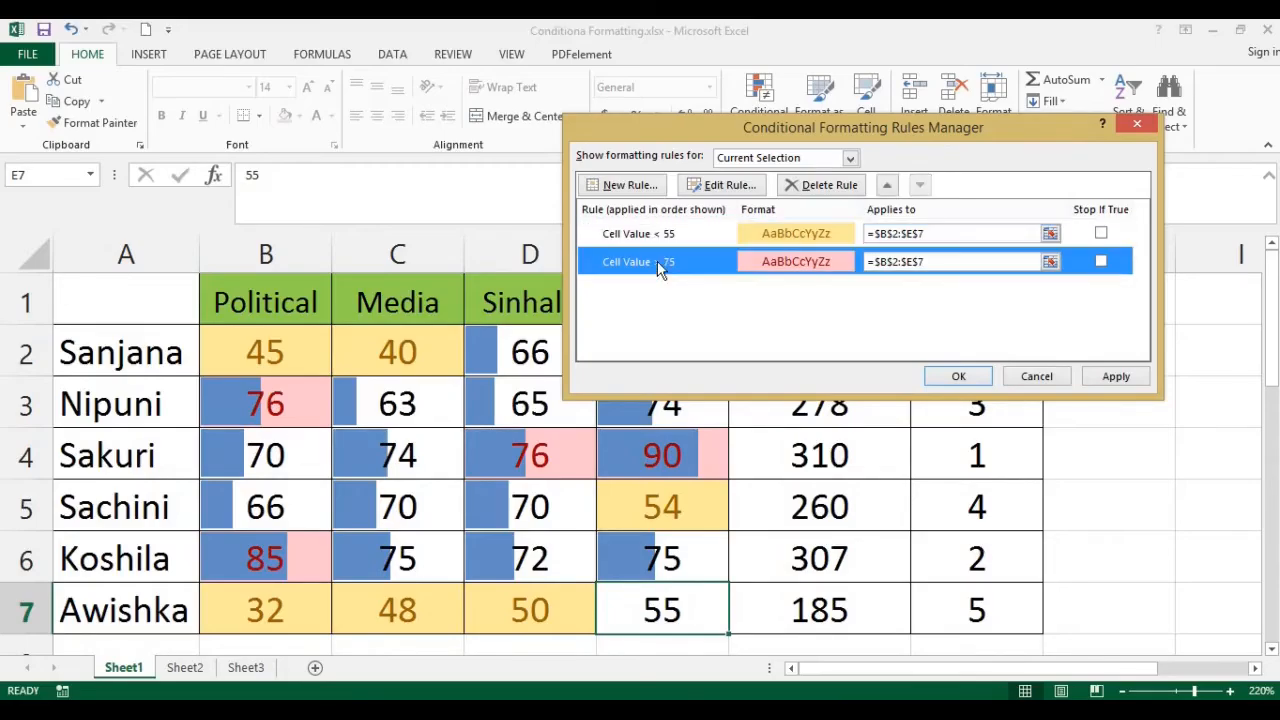
left_click(658, 238)
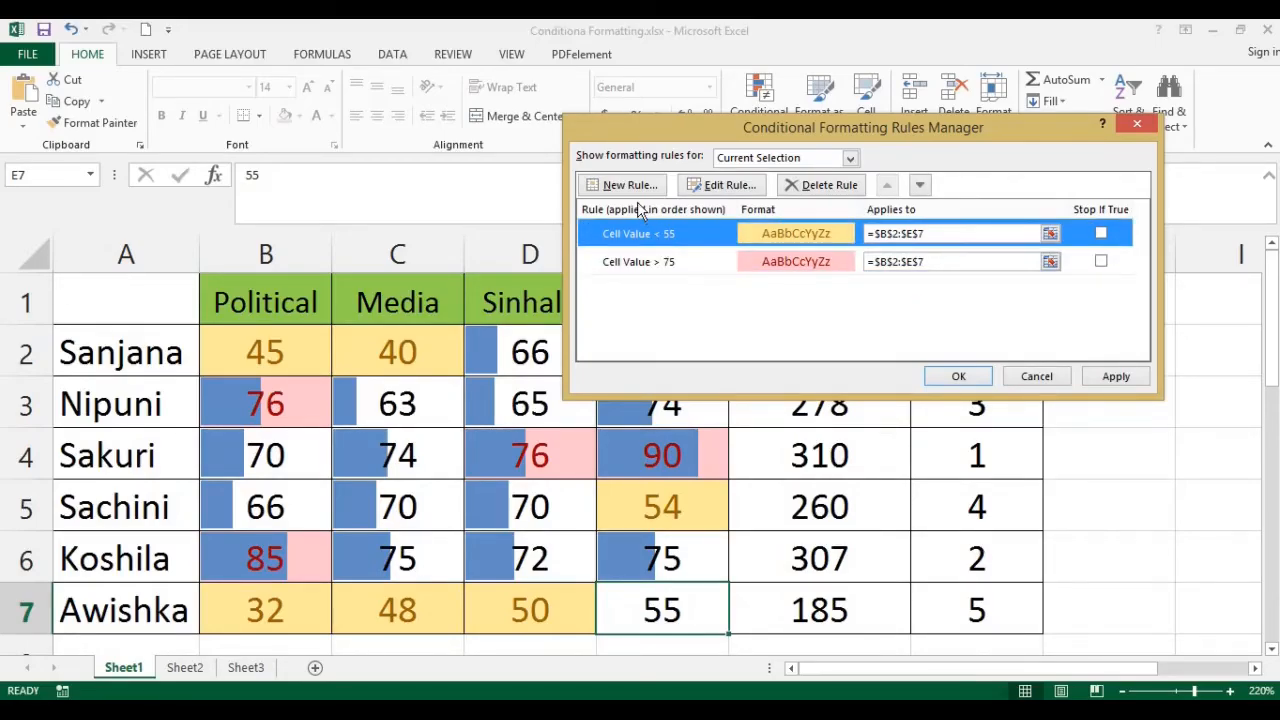
left_click(637, 264)
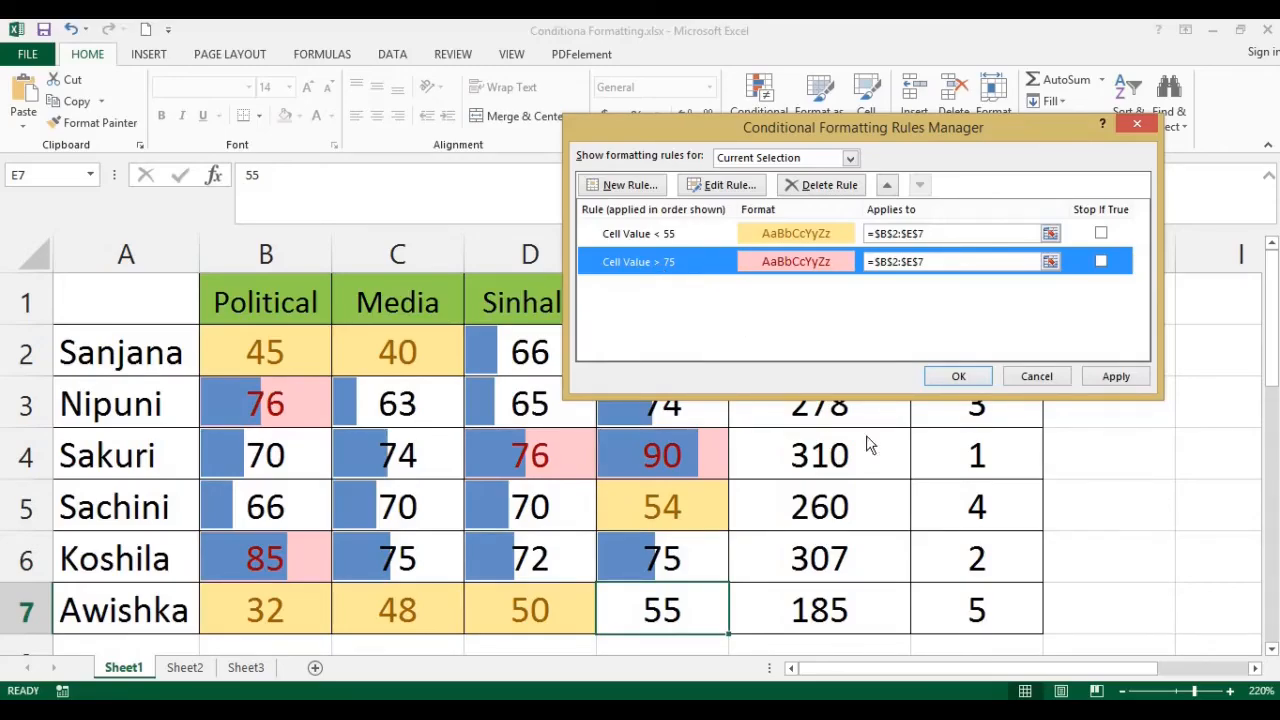
left_click(952, 376)
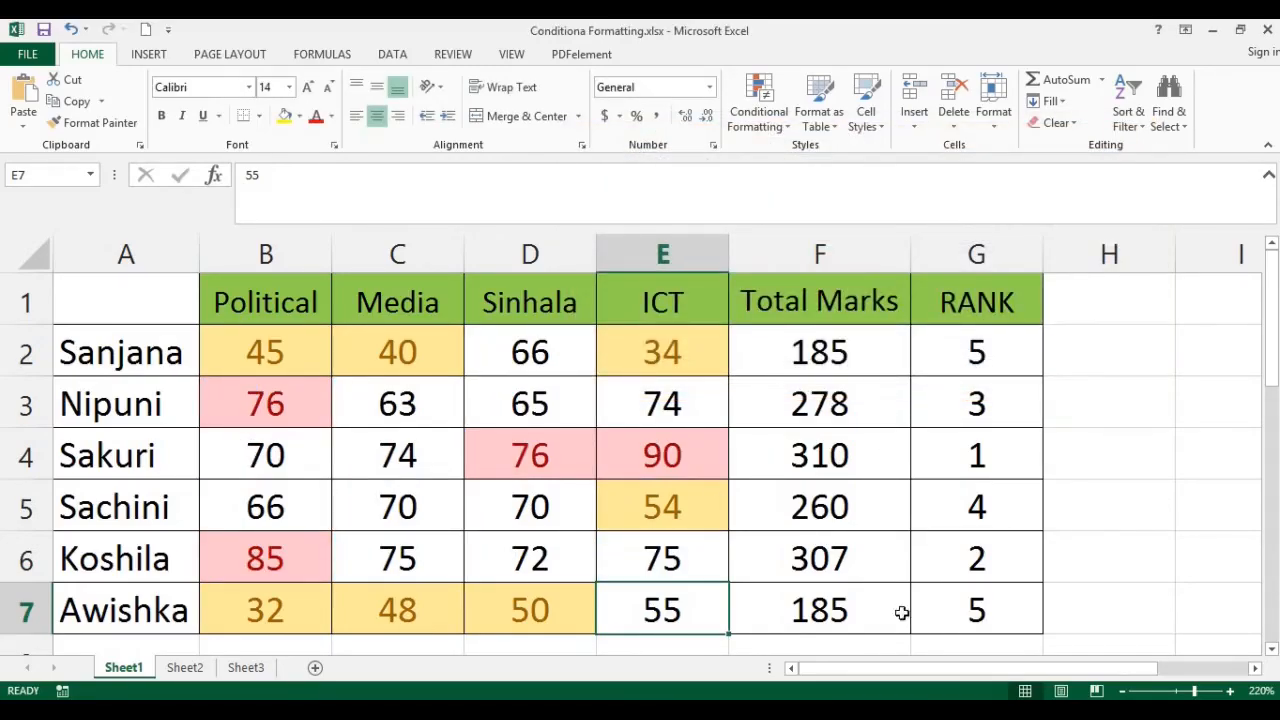